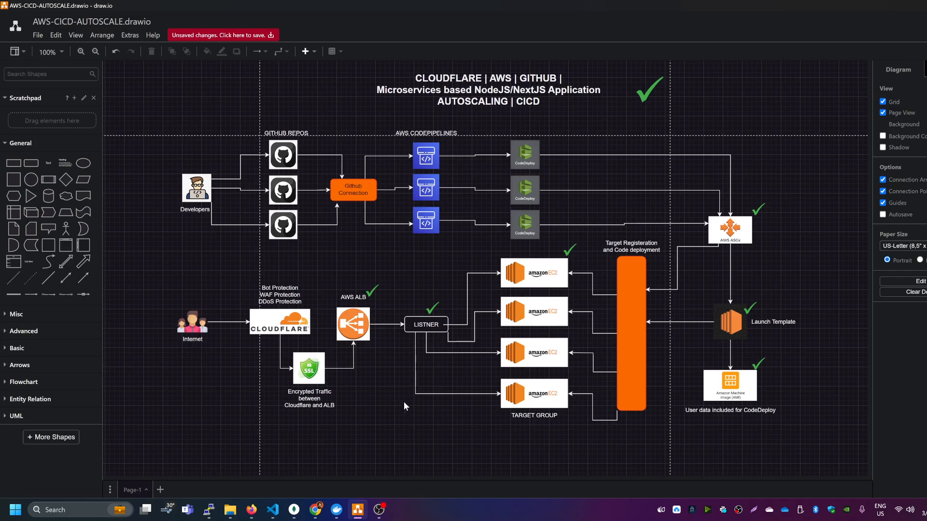
- Examine the architecture diagram's flow from the developers and GitHub repos through CodePipeline and the auto scaling group to the EC2 targets
left_click(371, 289)
left_click(757, 208)
left_click(187, 189)
left_click(291, 225)
left_click(426, 221)
left_click(731, 223)
left_click(541, 274)
- Switch to the AWS console in Chrome and check awsdevopsprojectTG's registered targets and the running EC2 instances
key("alt+Tab")
key("alt+Tab")
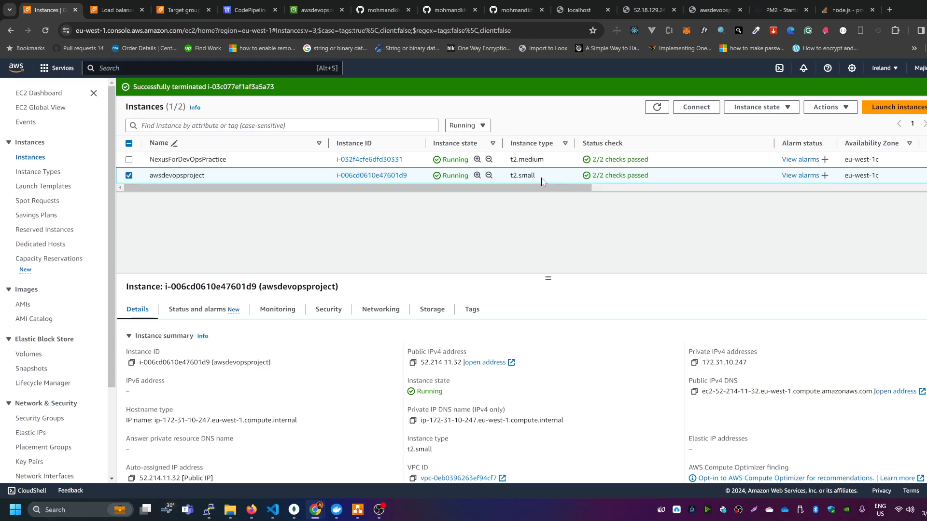
left_click(183, 10)
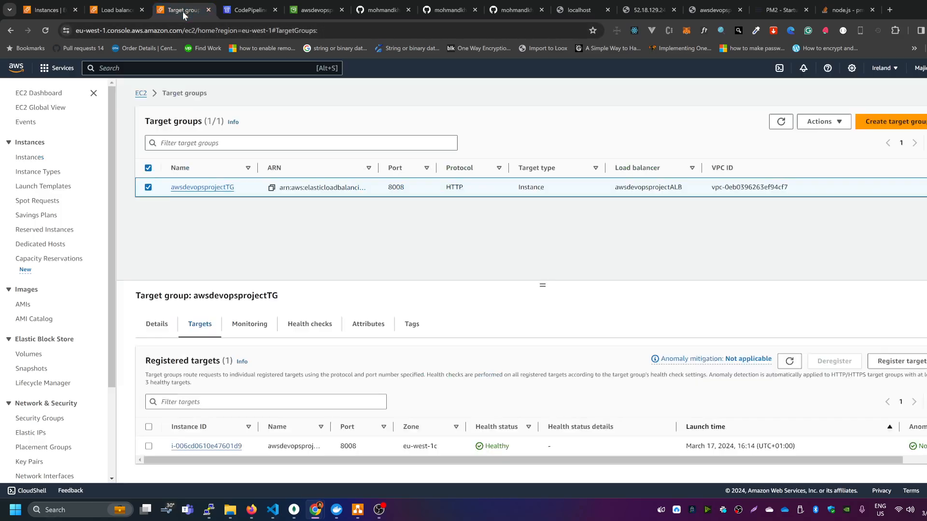
left_click(797, 366)
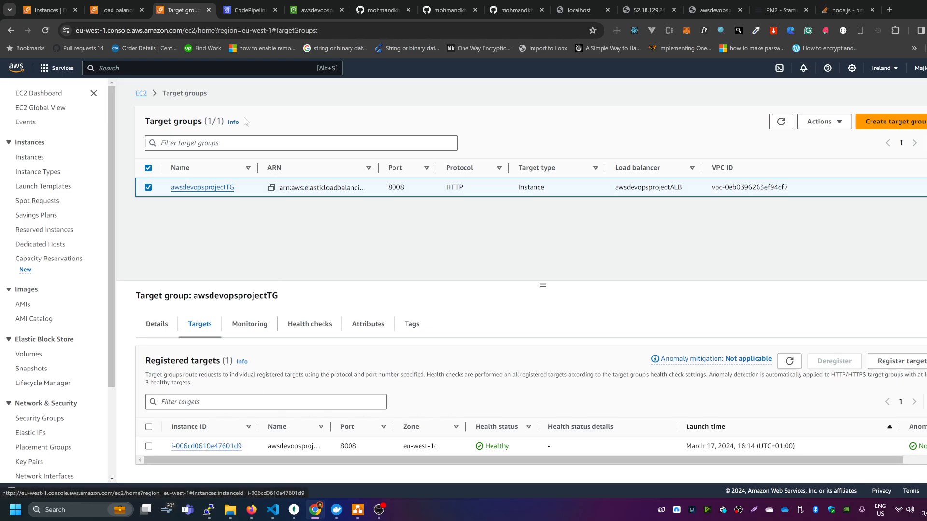
left_click(63, 10)
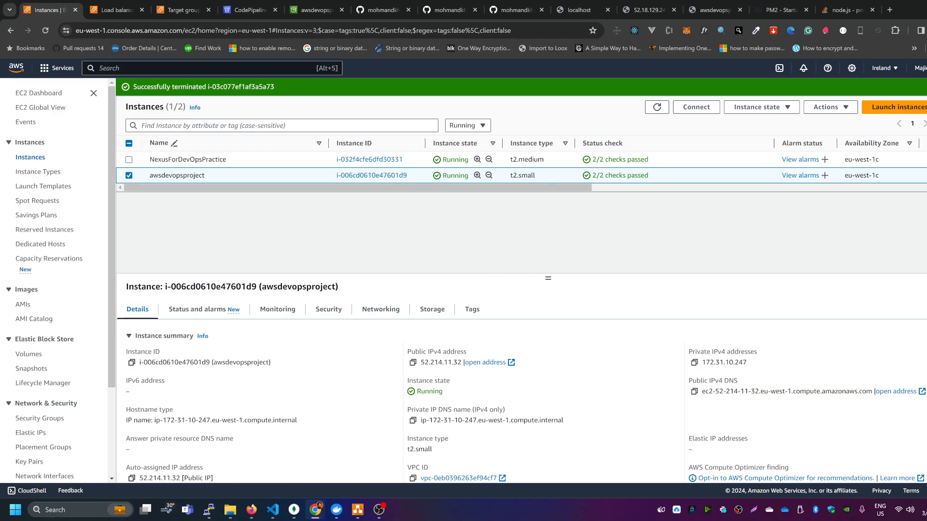
- In the PuTTY session, go to the ubuntu home directory and list its contents
left_click(209, 510)
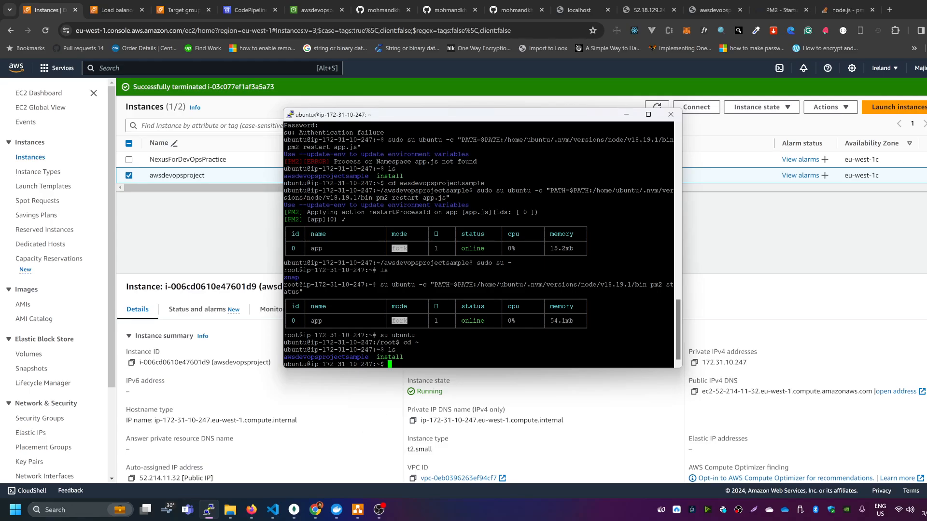
type("cd ~")
key("Return")
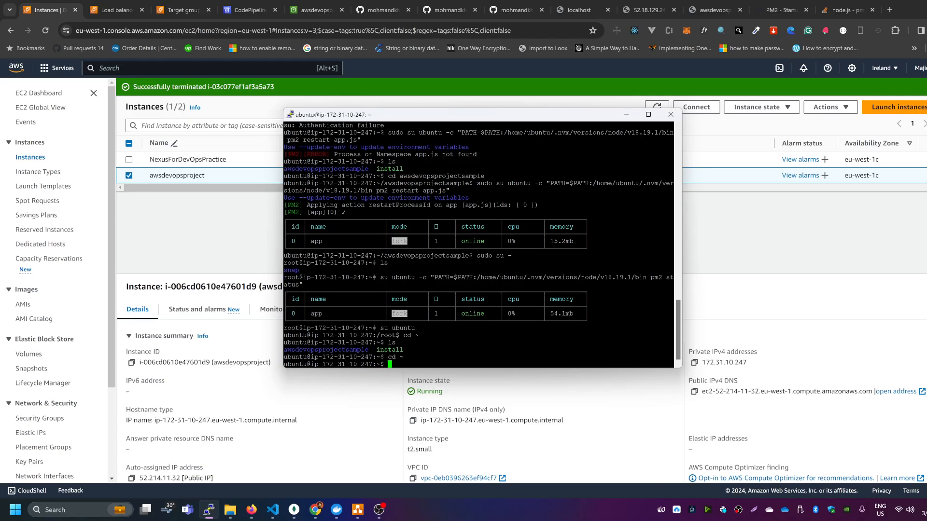
type("ls")
key("Return")
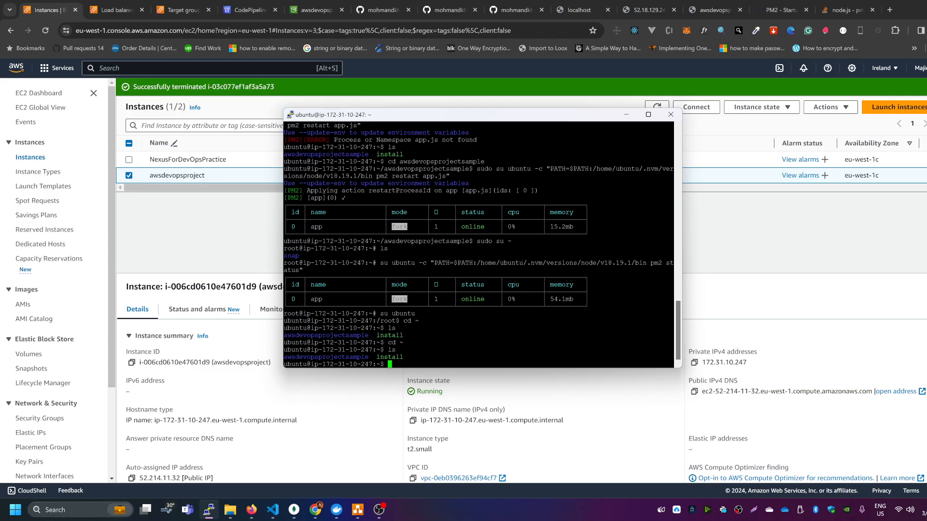
double_click(316, 299)
left_click(317, 300)
- Switch to VS Code, close all open project files and collapse the deployment_scripts folder
key("alt+Tab")
key("alt+Tab")
key("alt+Tab")
key("alt+Tab")
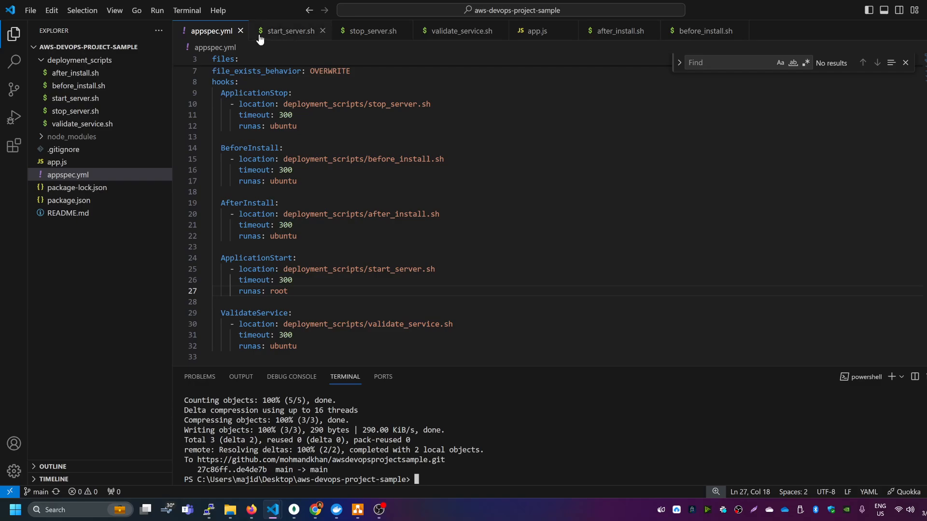
left_click(240, 30)
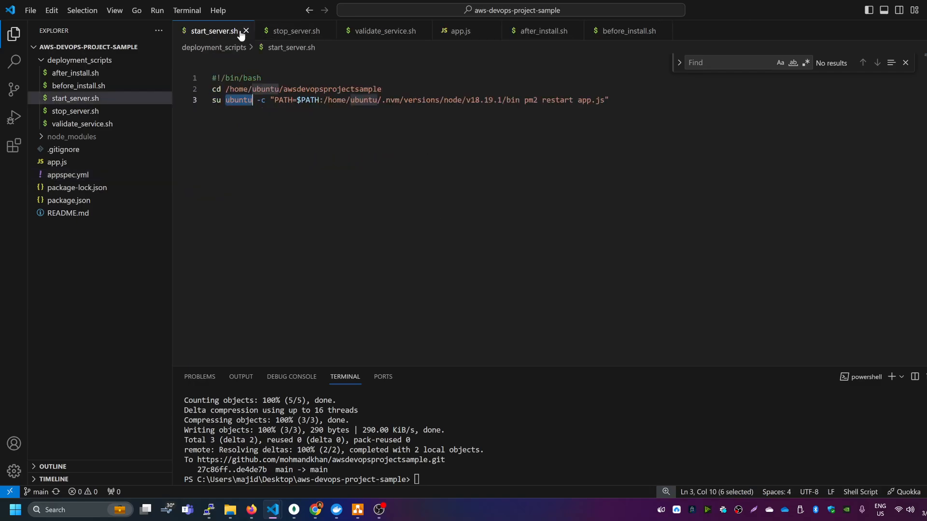
left_click(246, 31)
left_click(242, 31)
left_click(260, 31)
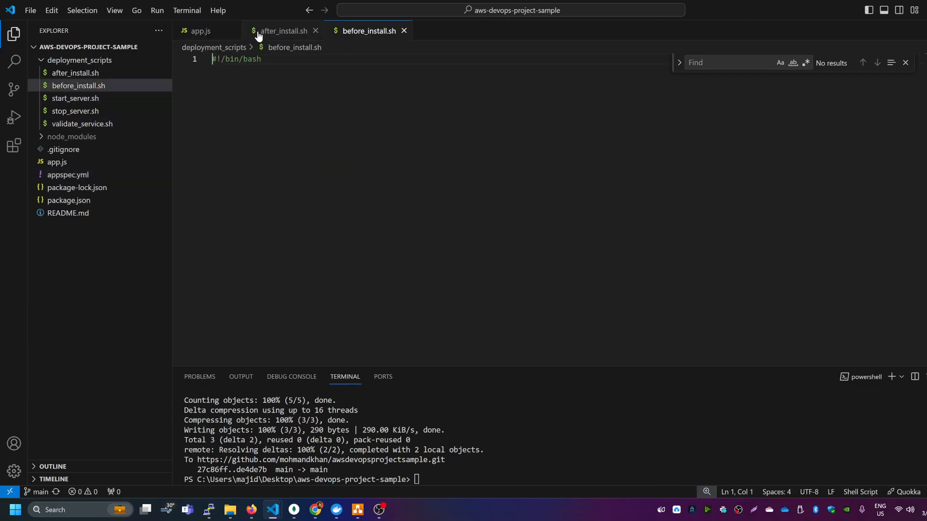
left_click(238, 31)
left_click(246, 30)
left_click(240, 36)
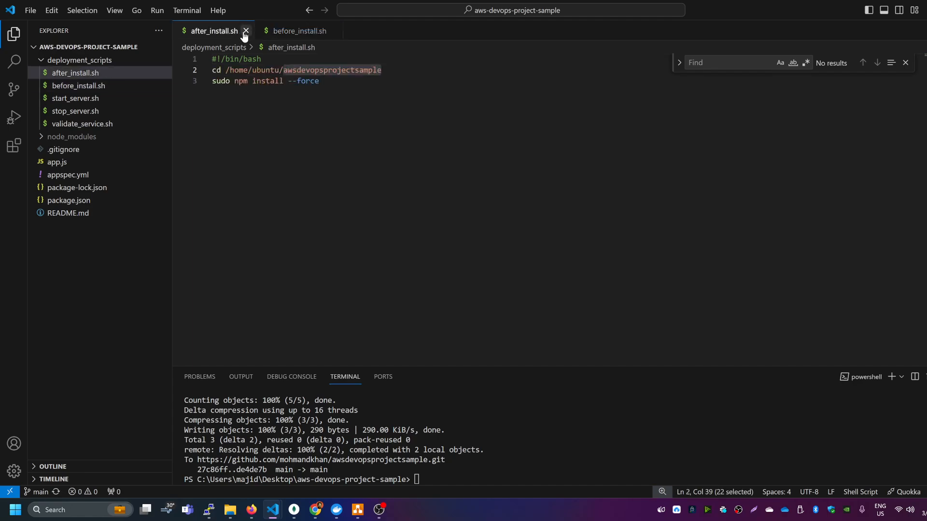
left_click(246, 31)
left_click(252, 31)
left_click(57, 62)
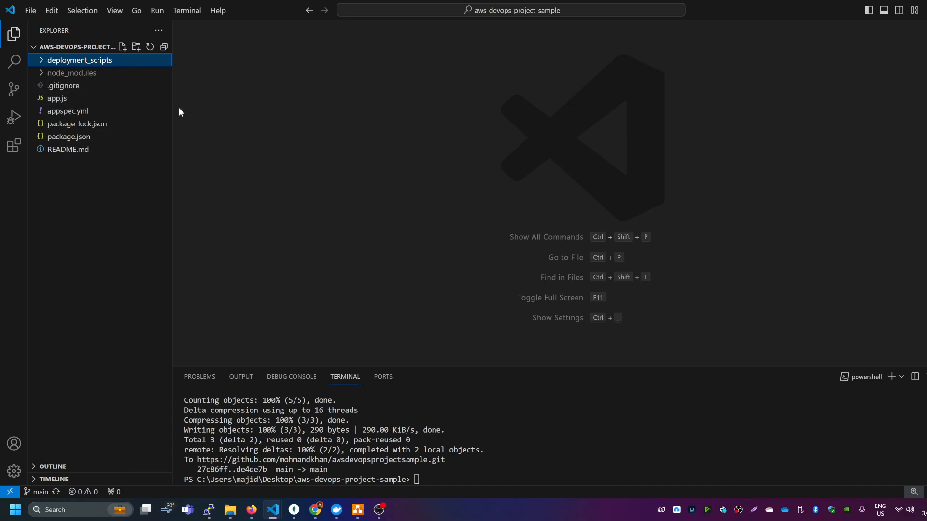
- Switch to Chrome and examine the awsdevopsprojectsample repository's files and latest commit on GitHub
key("alt+Tab")
key("alt+Tab")
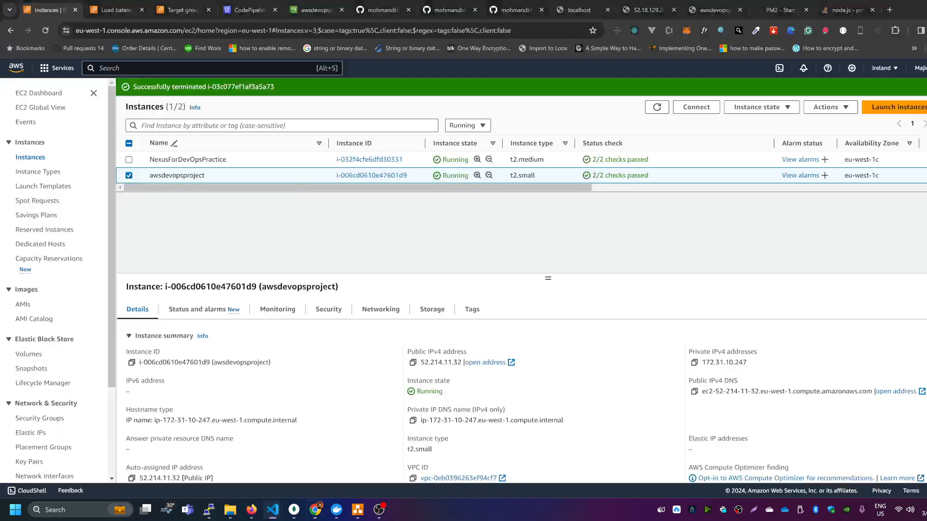
left_click(383, 9)
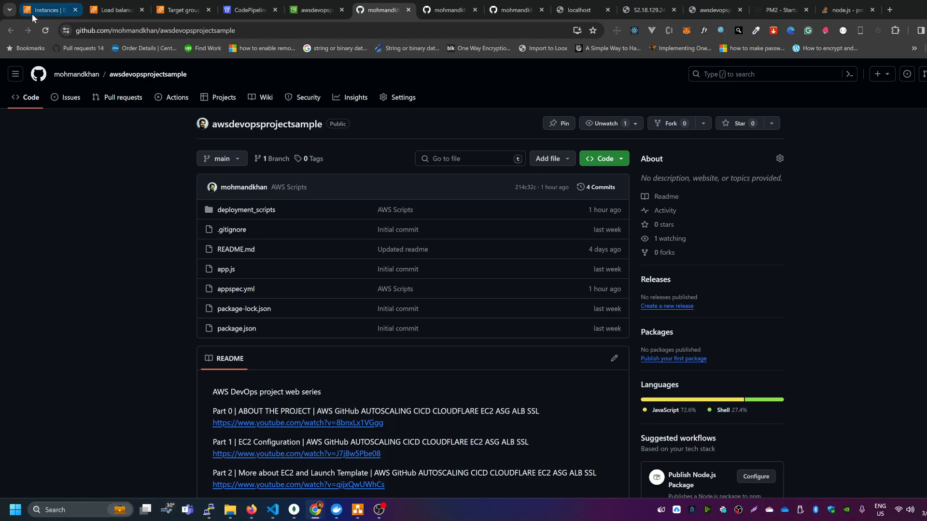
left_click(229, 211)
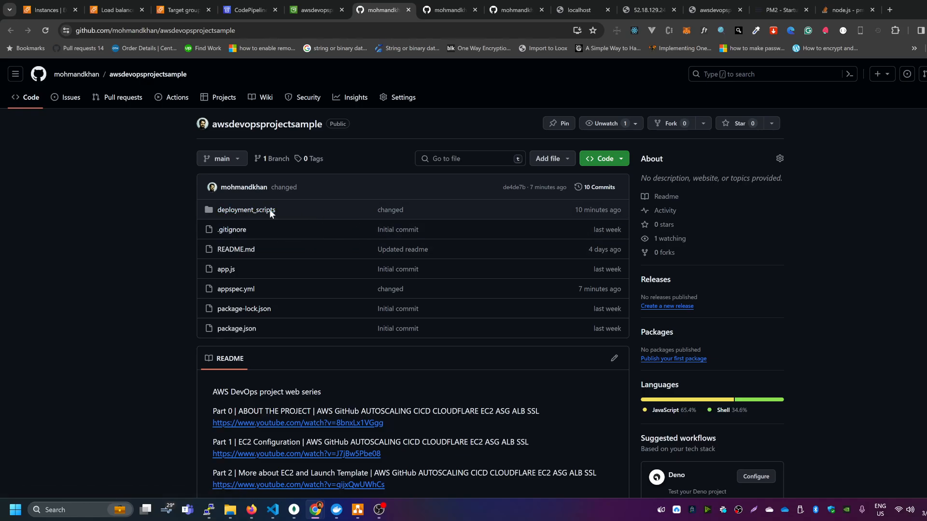
left_click(256, 30)
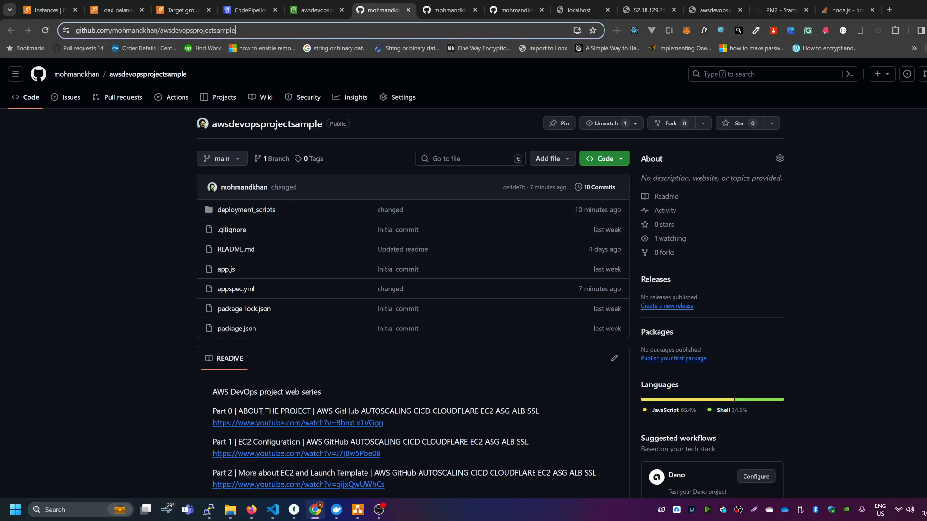
left_click(141, 224)
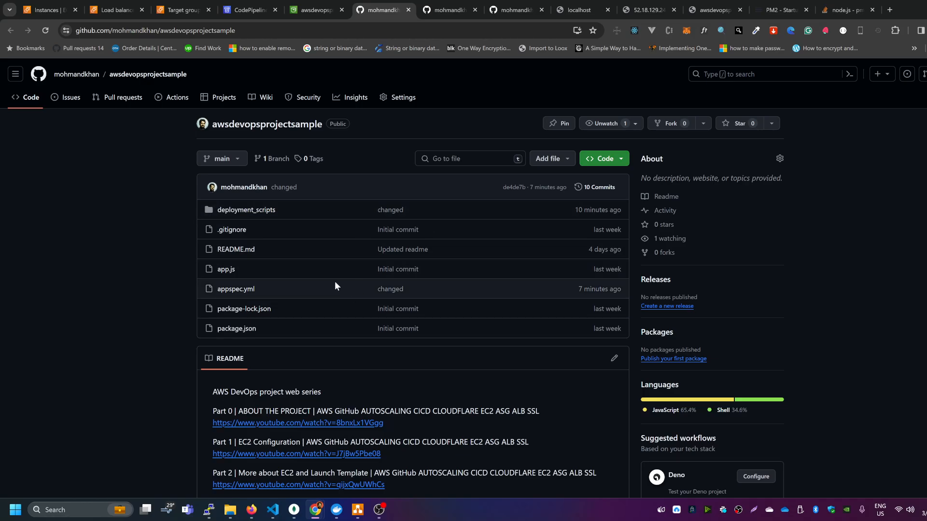
- Look over the EC2 instances, load balancers and target groups pages in the AWS console
left_click(188, 10)
left_click(116, 10)
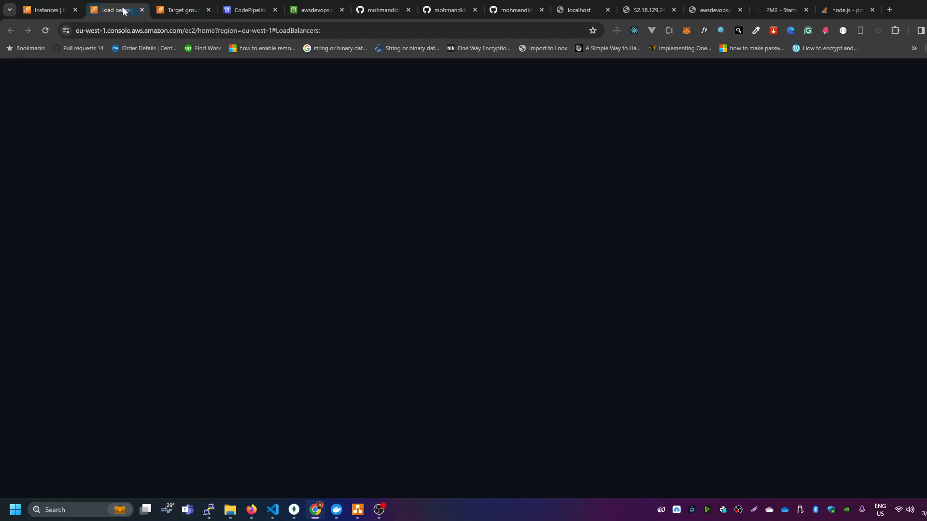
left_click(56, 7)
left_click(114, 9)
left_click(182, 10)
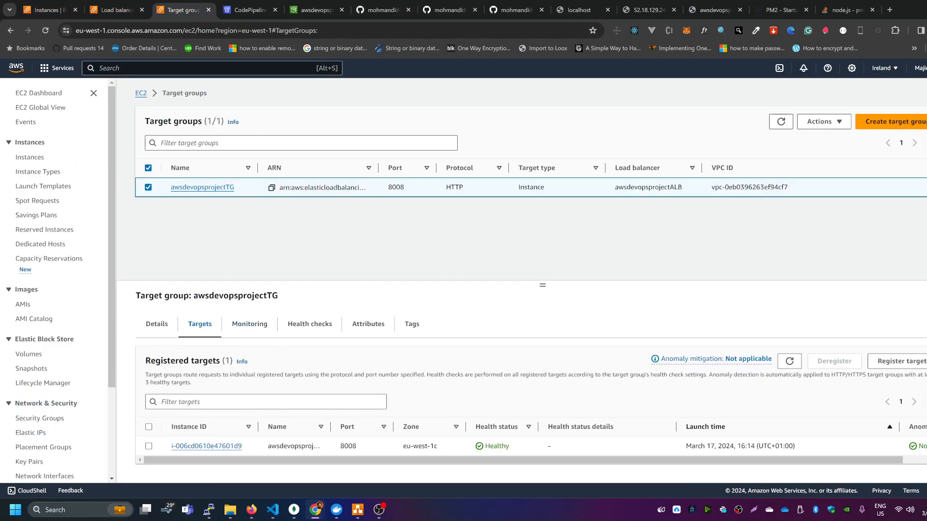
- In the PuTTY session, change into the awsdevopsprojectsample directory and list all its files in long format
left_click(213, 507)
double_click(326, 357)
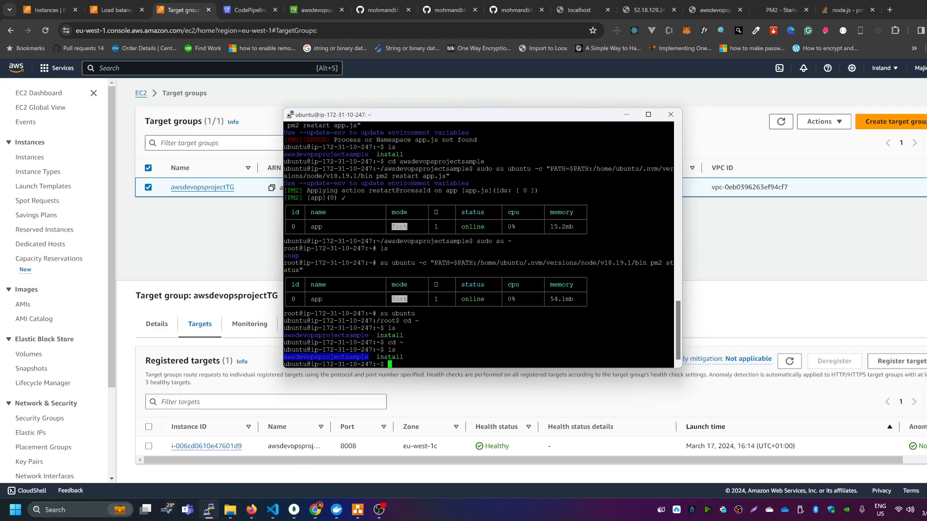
left_click(326, 357)
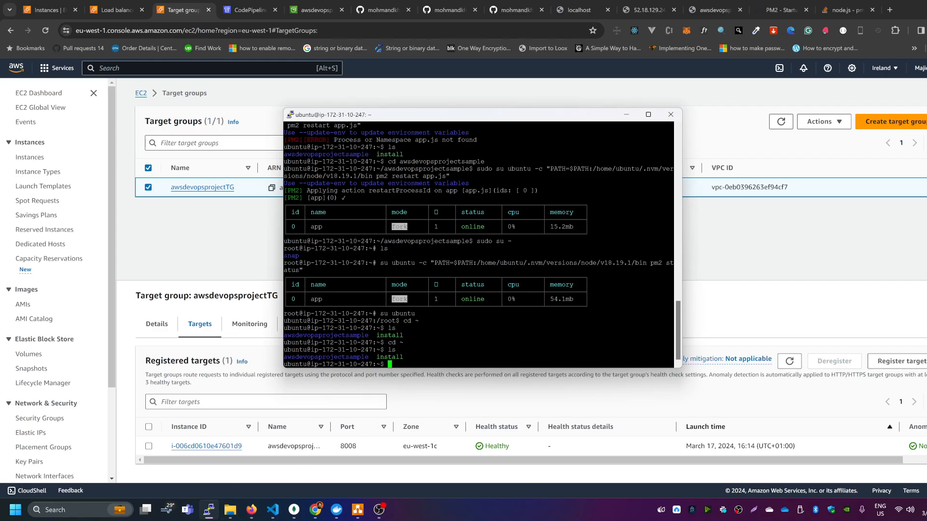
triple_click(326, 357)
left_click(326, 357)
type("cd")
double_click(325, 358)
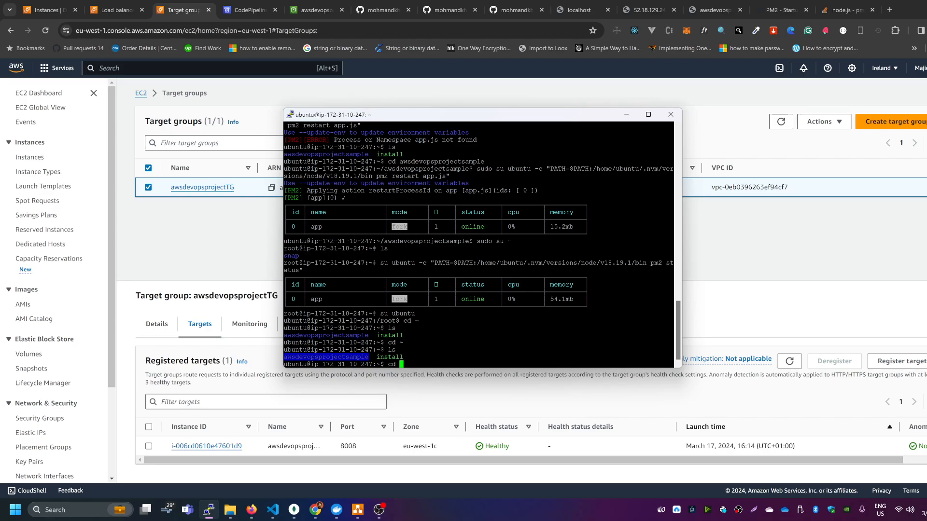
right_click(326, 357)
key("Return")
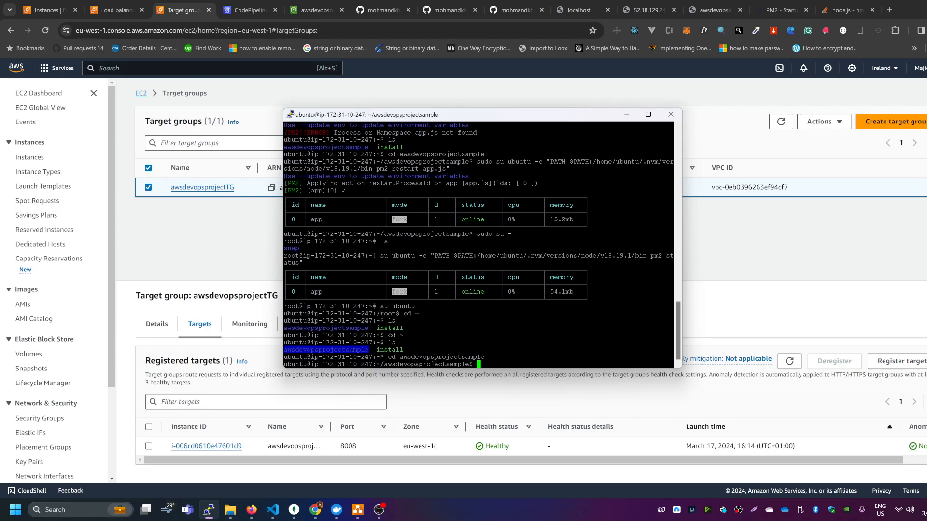
type("ls -la")
key("Return")
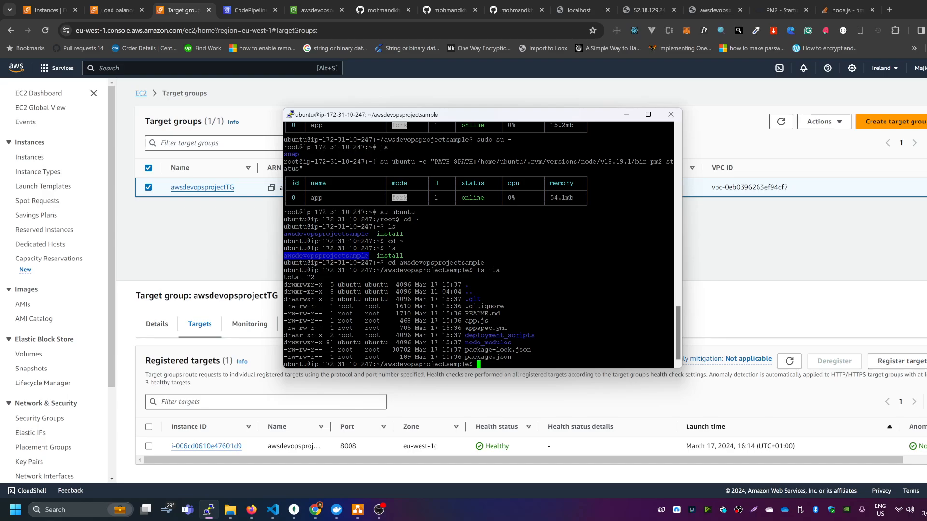
- Check the Node Demo App page and address served by the load balancer, and the health of the target group's registered instance
left_click(714, 10)
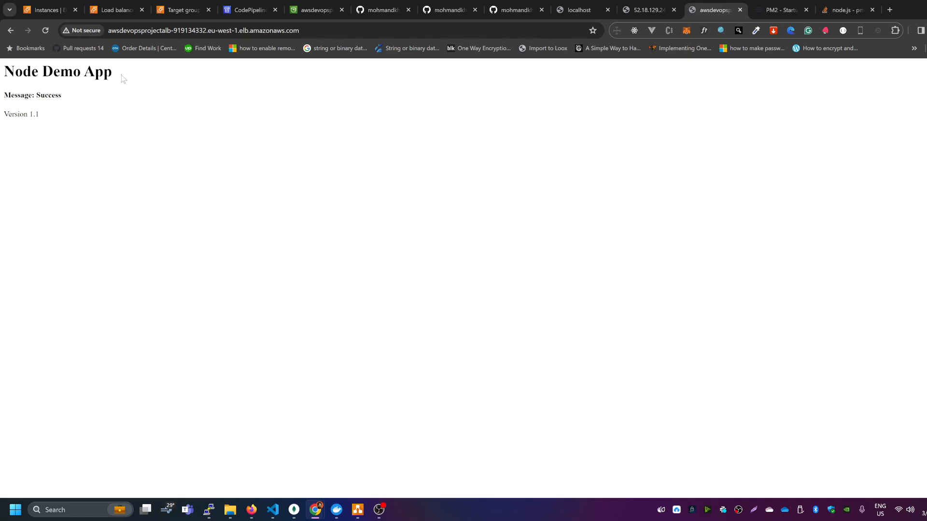
left_click_drag(123, 79, 3, 73)
left_click_drag(72, 96, 2, 97)
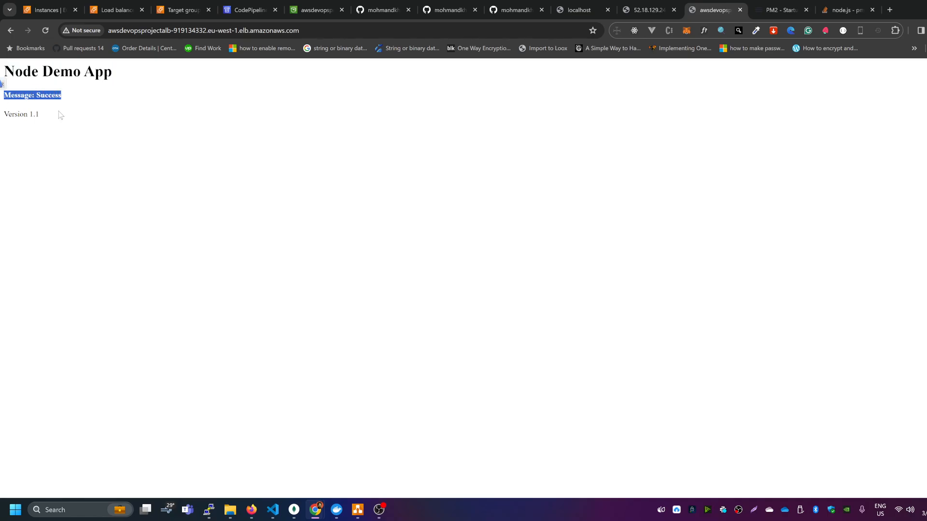
left_click_drag(59, 114, 2, 115)
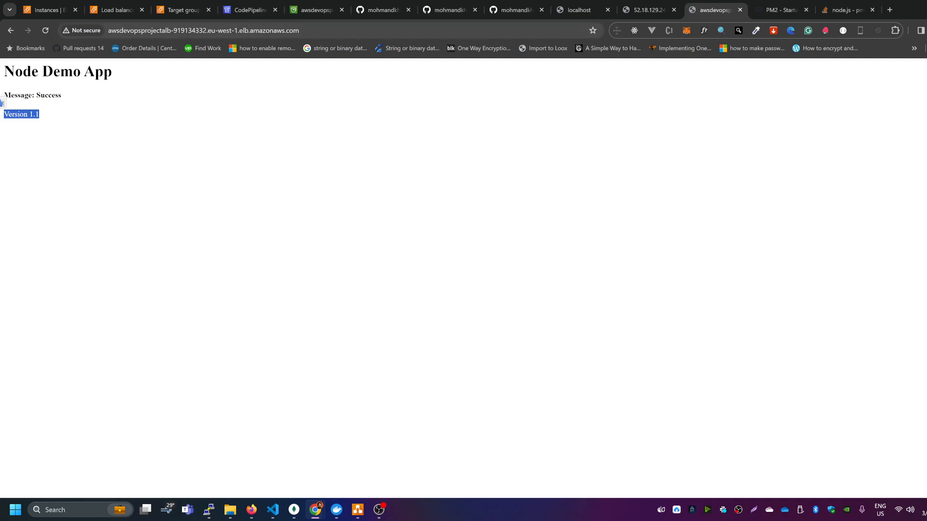
left_click_drag(300, 31, 108, 30)
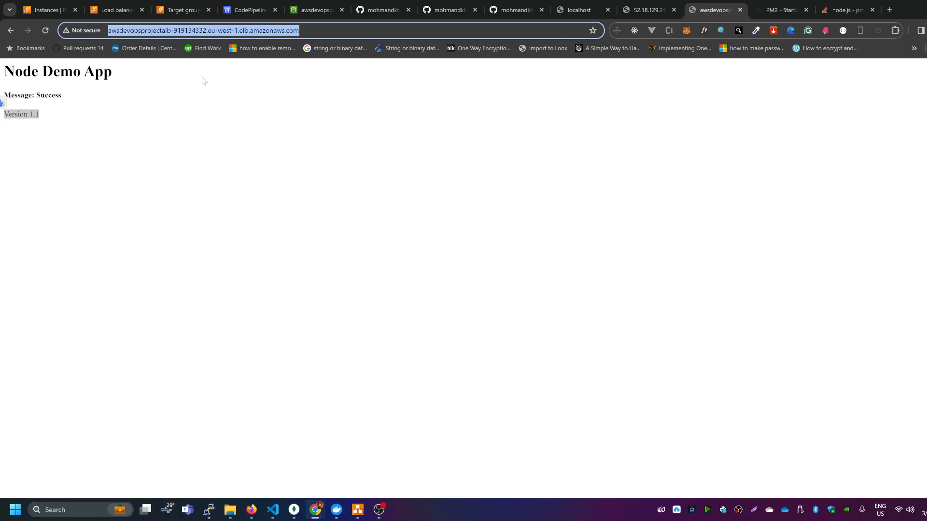
left_click(189, 11)
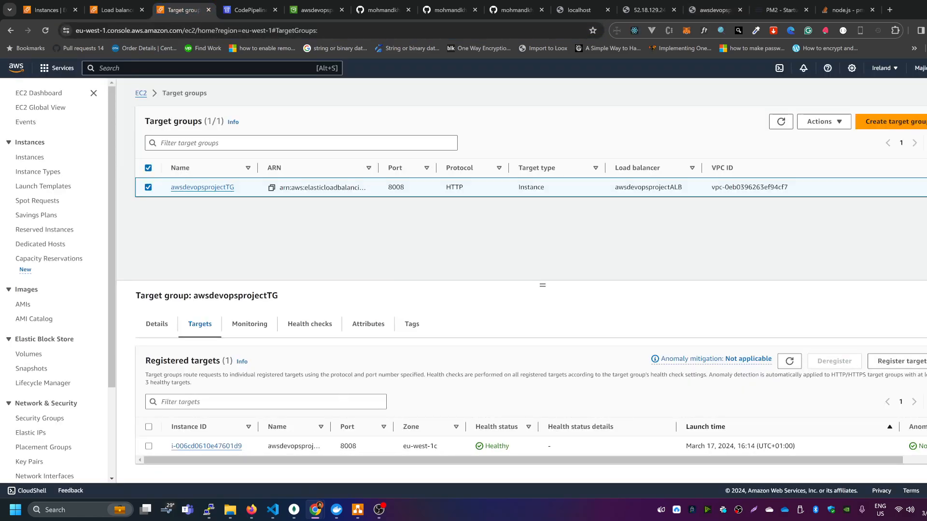
mouse_move(427, 462)
left_mouse_down()
mouse_move(500, 463)
mouse_move(427, 462)
left_mouse_up()
- In the PuTTY session, check the app's process with pm2 status
key("alt+Tab")
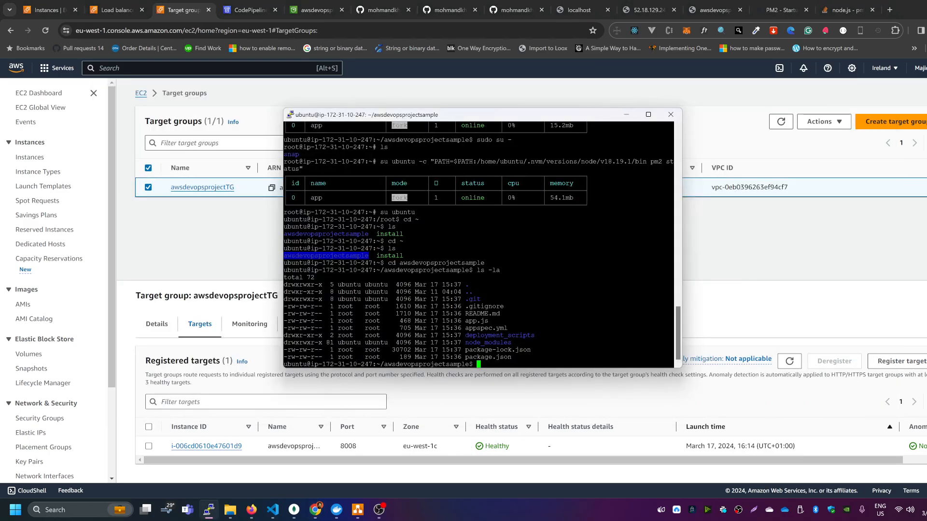
left_click(531, 290)
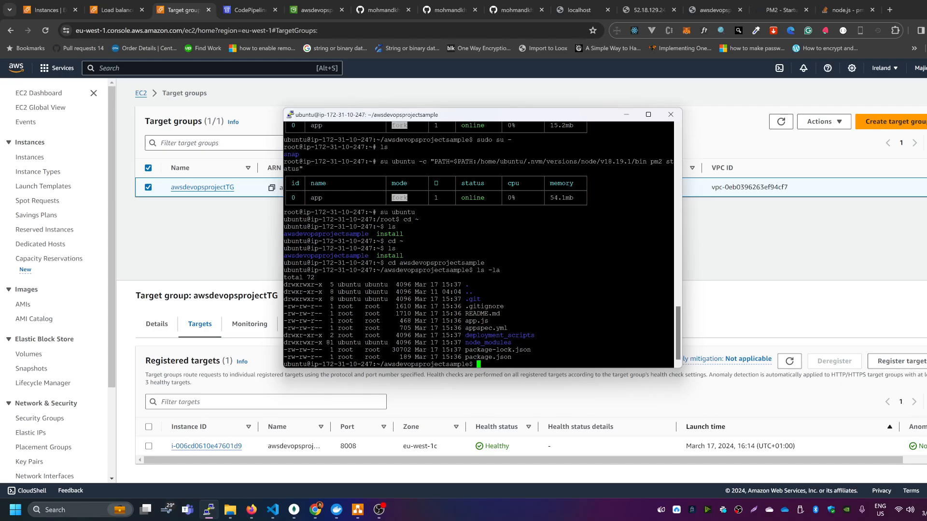
type("pm2 status")
key("Return")
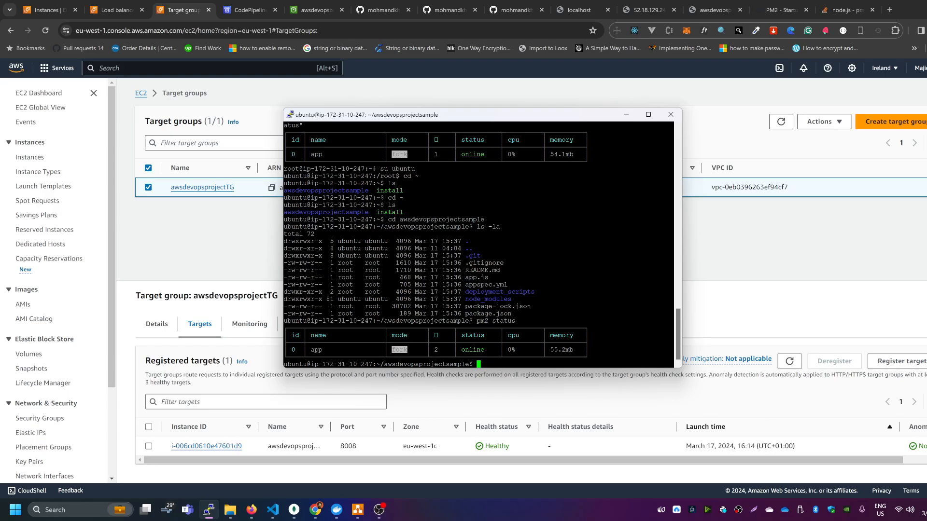
- Switch to VS Code, open app.js, insert "Changed" into the Node Demo App heading text and save the file
key("alt+Tab")
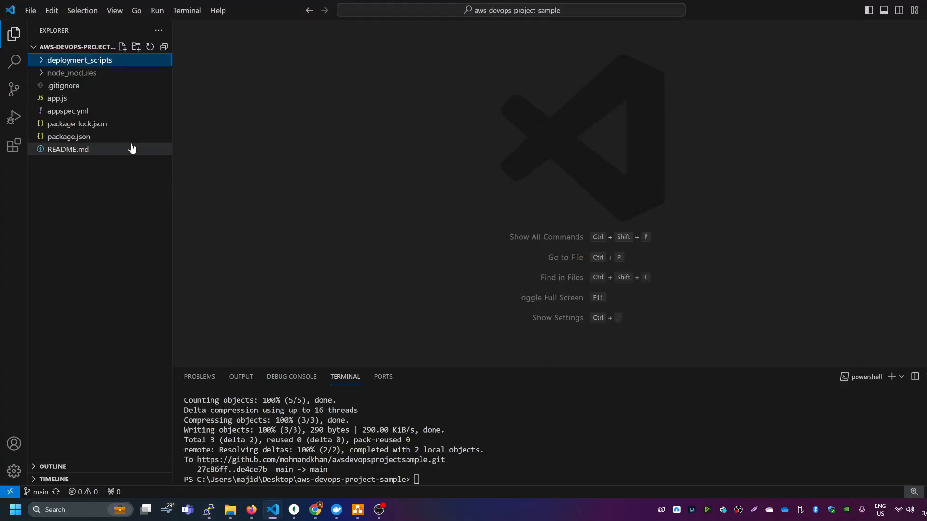
left_click(72, 99)
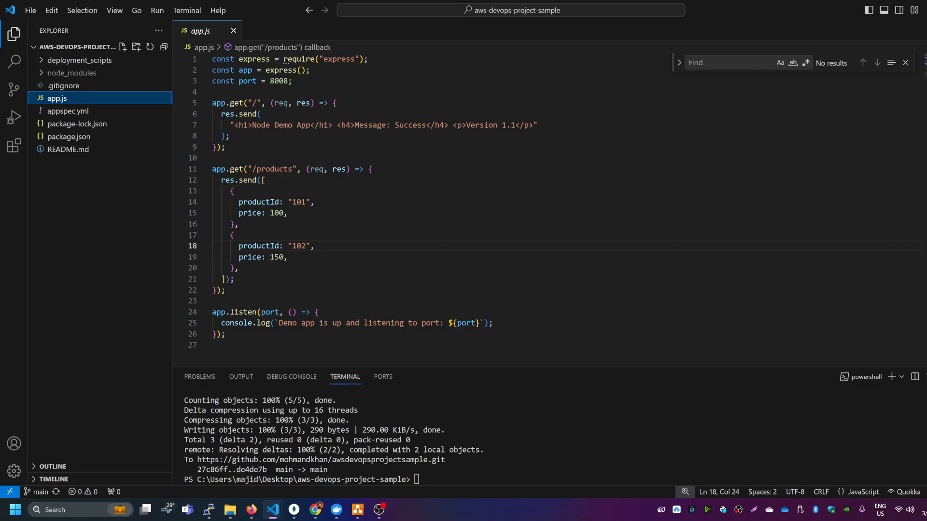
left_click(306, 125)
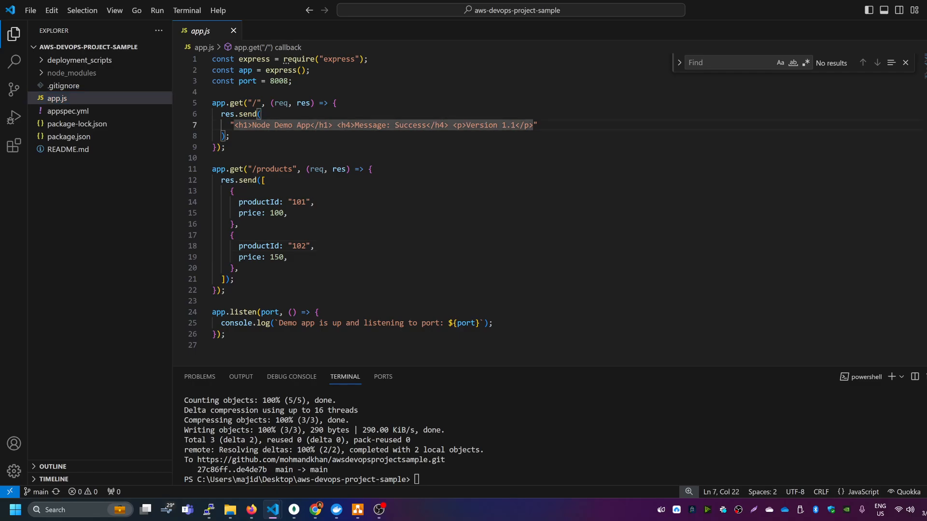
type("Changed")
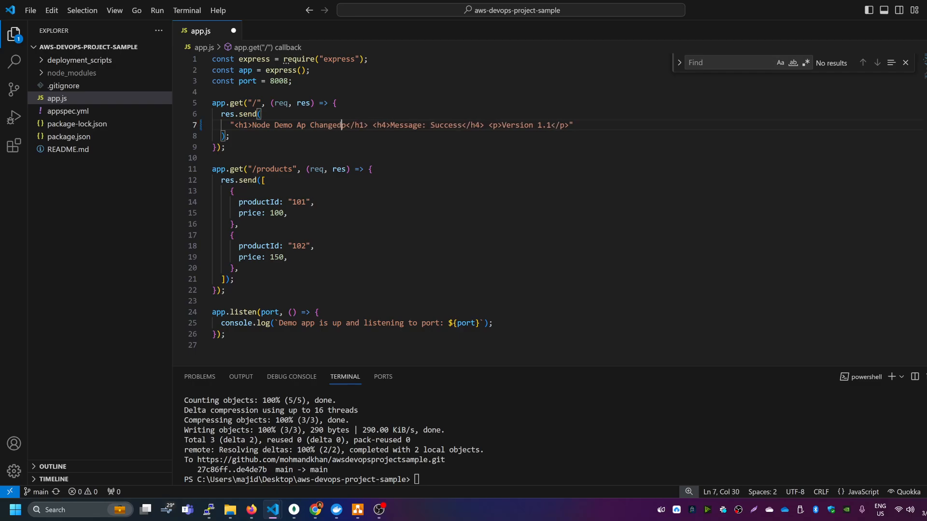
key("ctrl+s")
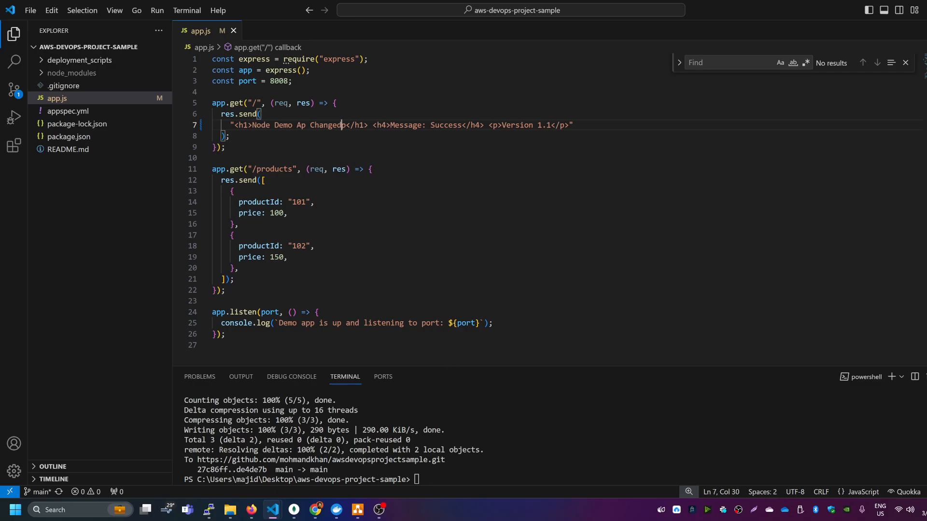
- Switch to Chrome and look at the awsdevopsprojectsample repository page on GitHub
key("alt+Tab")
key("alt+Tab")
key("Tab")
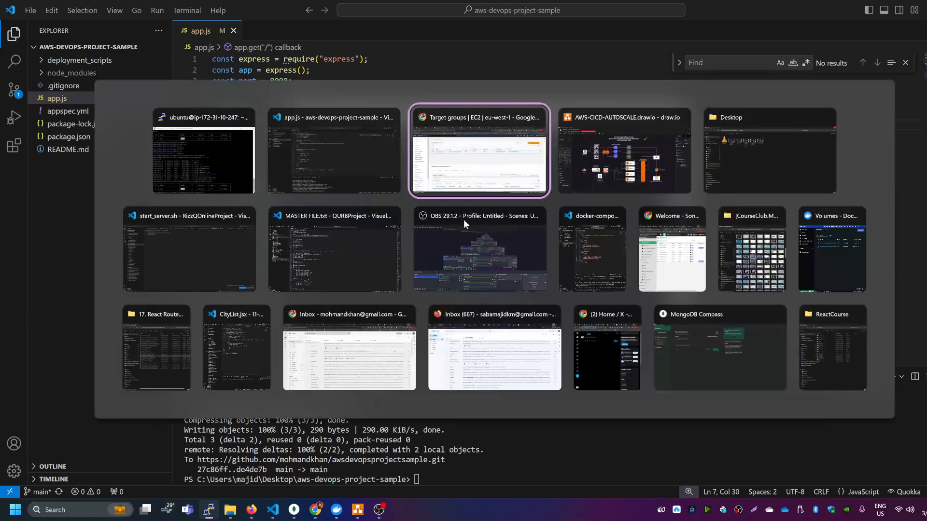
left_click(383, 8)
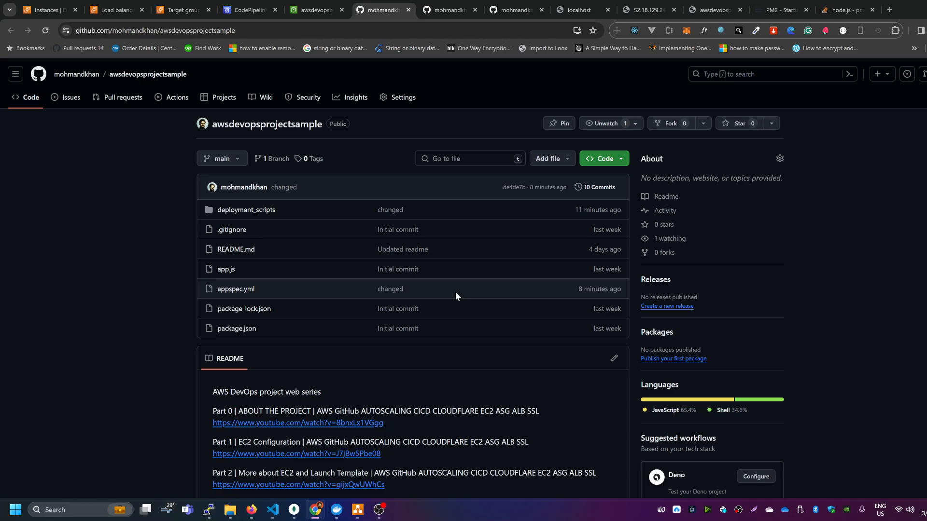
- Switch to the draw.io architecture diagram and examine the EC2 instances in the target group
key("alt+Tab")
key("alt+Tab")
key("alt+Tab")
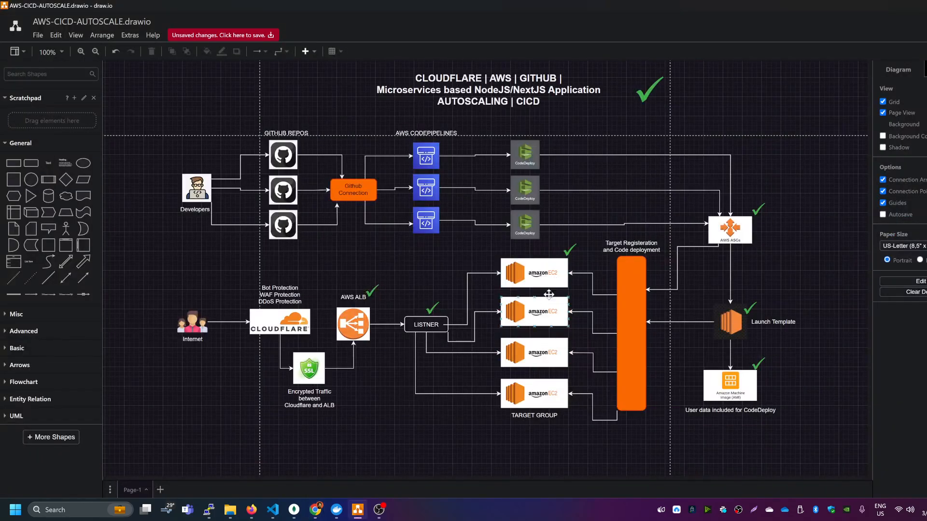
left_click(530, 265)
left_click(543, 313)
left_click(538, 272)
left_click(546, 336)
left_click(551, 322)
- Back in Chrome, visit the CodePipeline pipelines list in the AWS console and open the CodeDeploy applications list
key("alt+Tab")
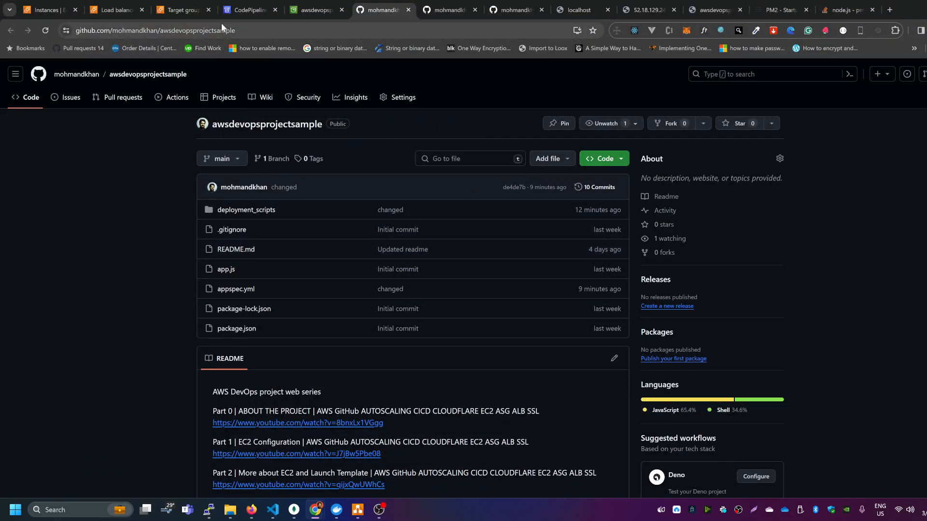
left_click(245, 11)
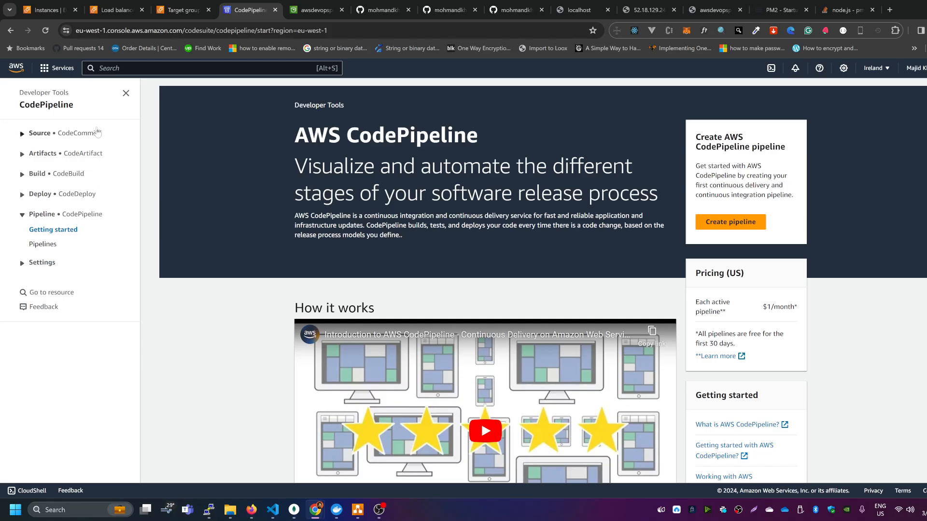
left_click(62, 70)
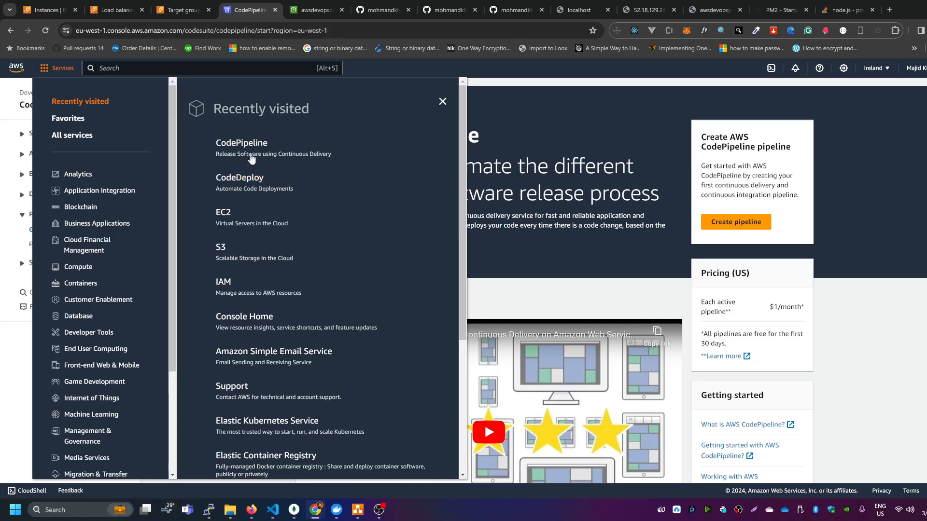
left_click(336, 161)
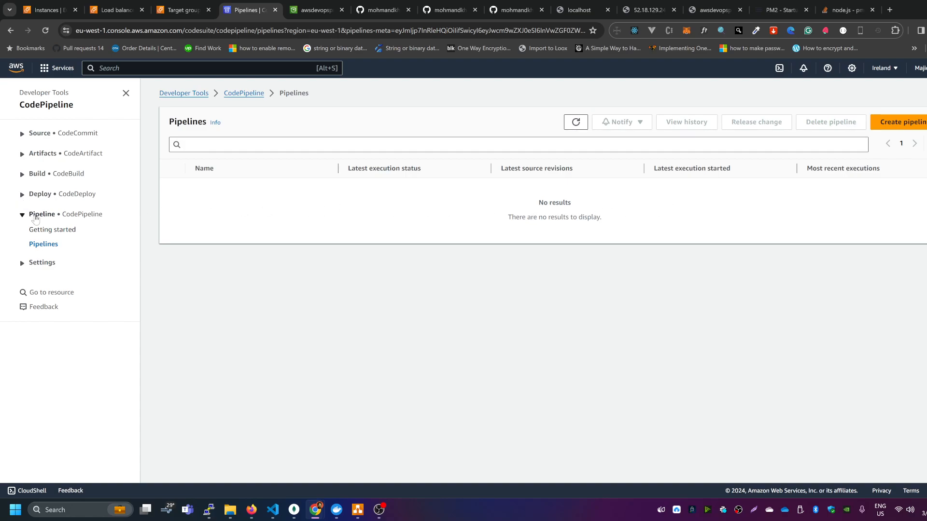
left_click(22, 195)
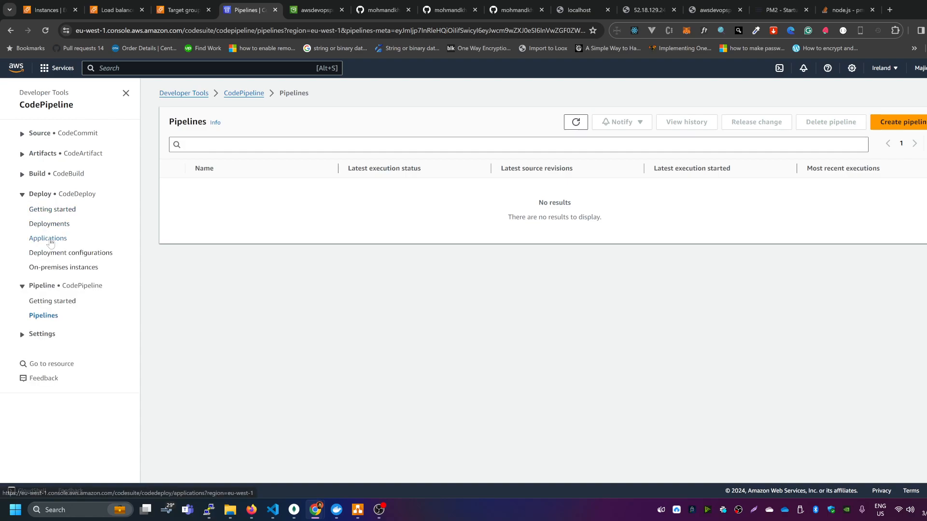
left_click(48, 239)
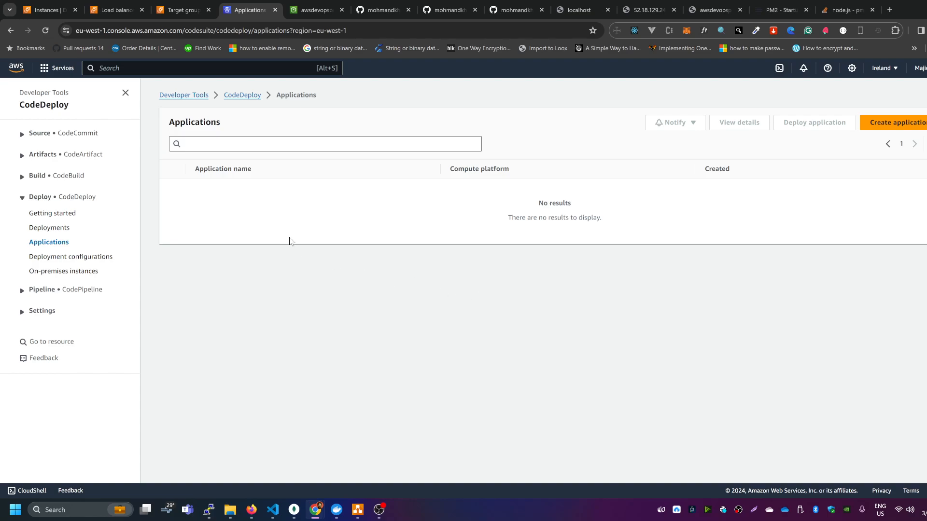
- Create a CodeDeploy application named awsdevopsproject on the EC2/On-premises compute platform, copying its name for reuse
left_click(902, 124)
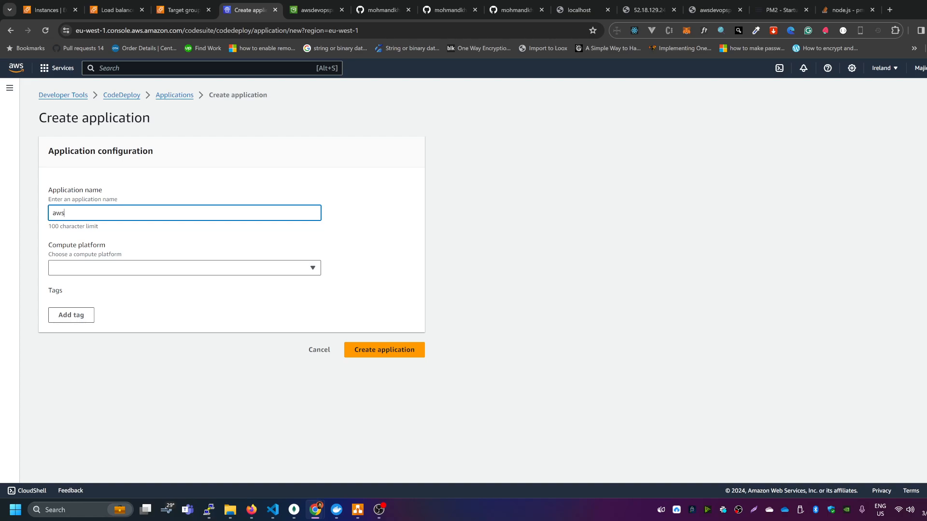
type("awsdevopsproject")
key("ctrl+a")
key("ctrl+c")
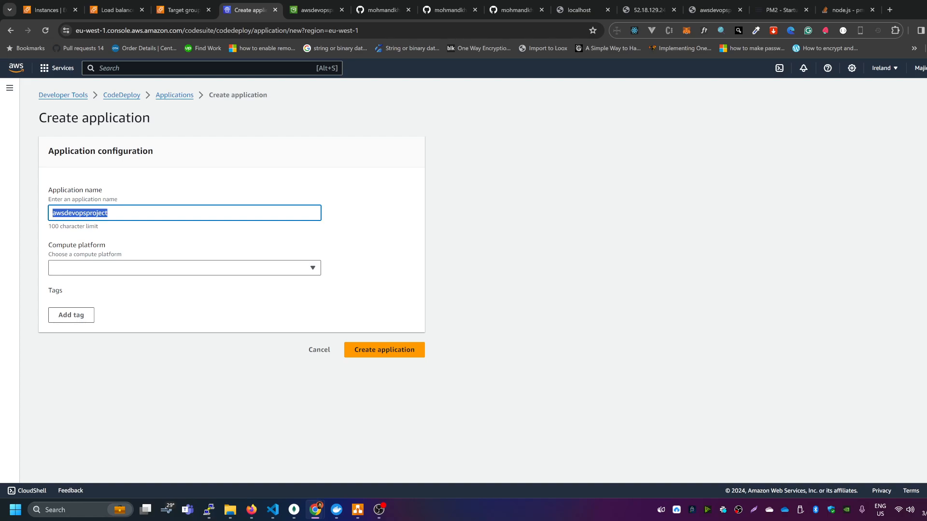
left_click(145, 267)
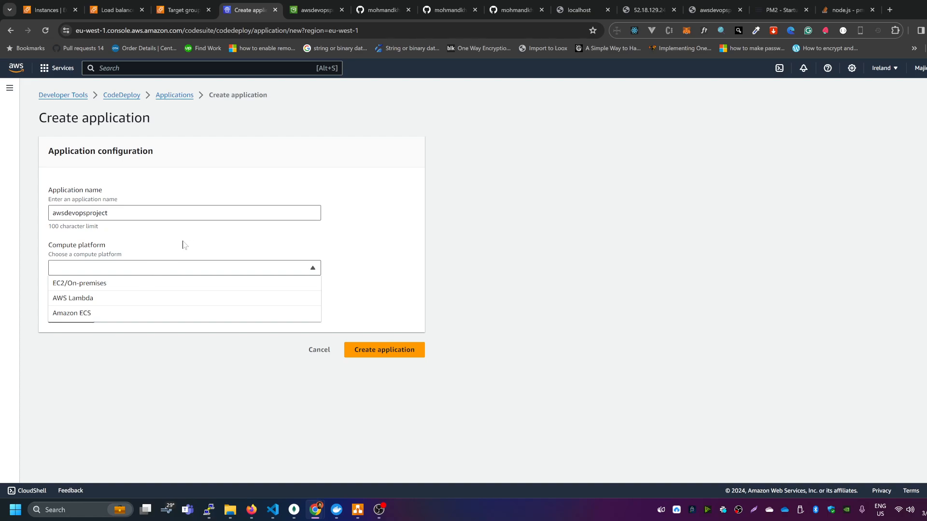
key("ctrl+f")
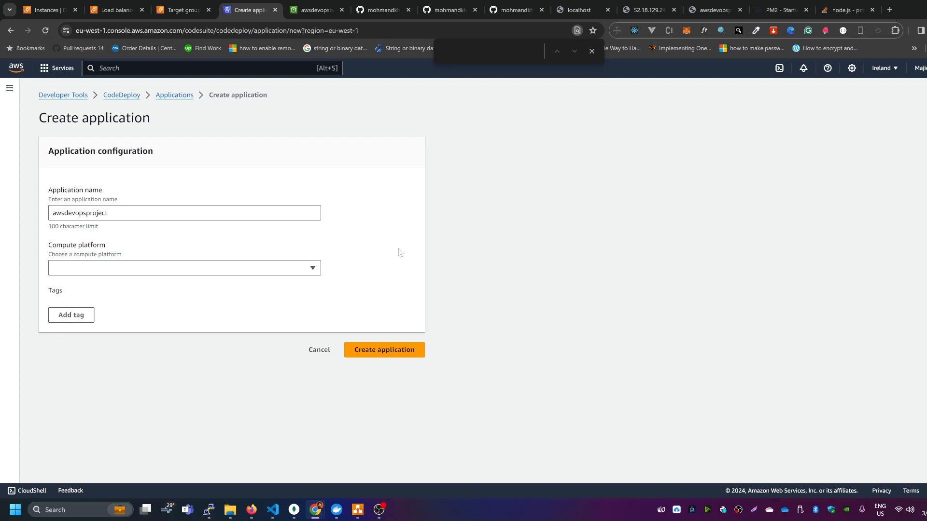
left_click(592, 51)
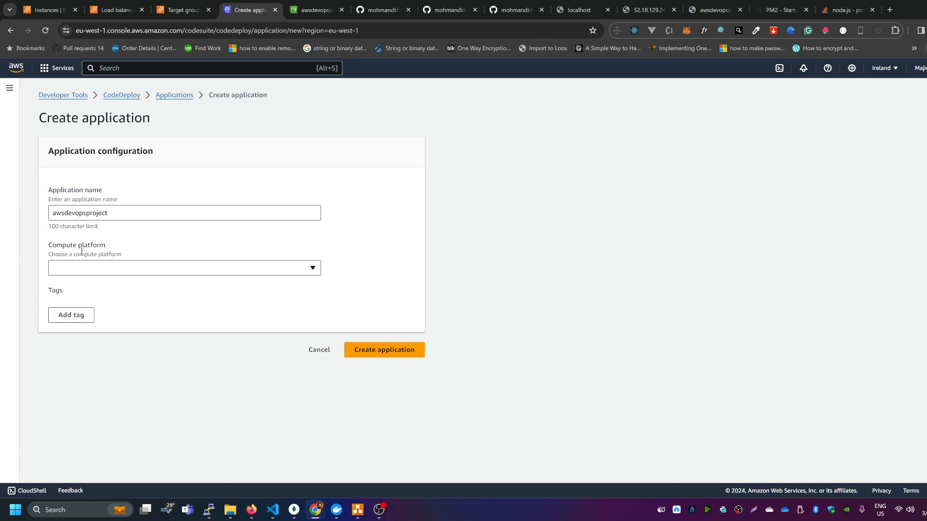
left_click(121, 267)
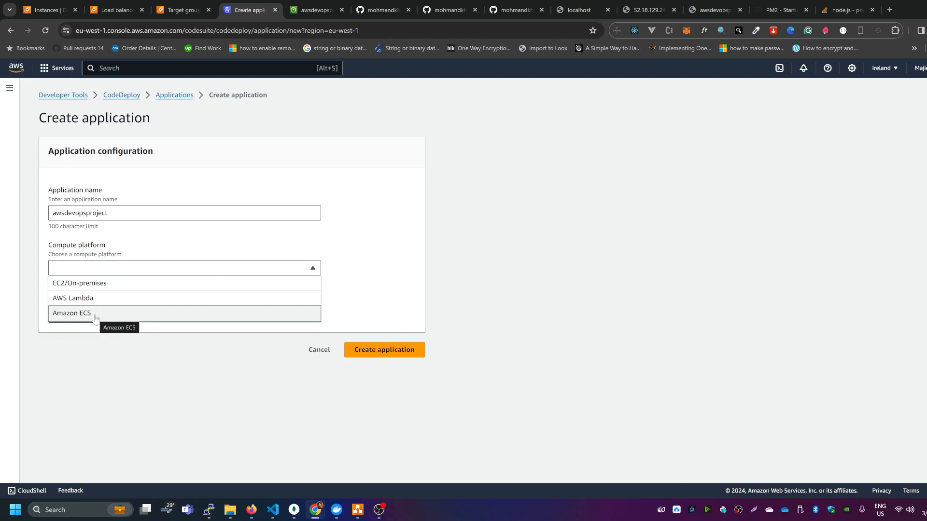
left_click(97, 286)
left_click(392, 349)
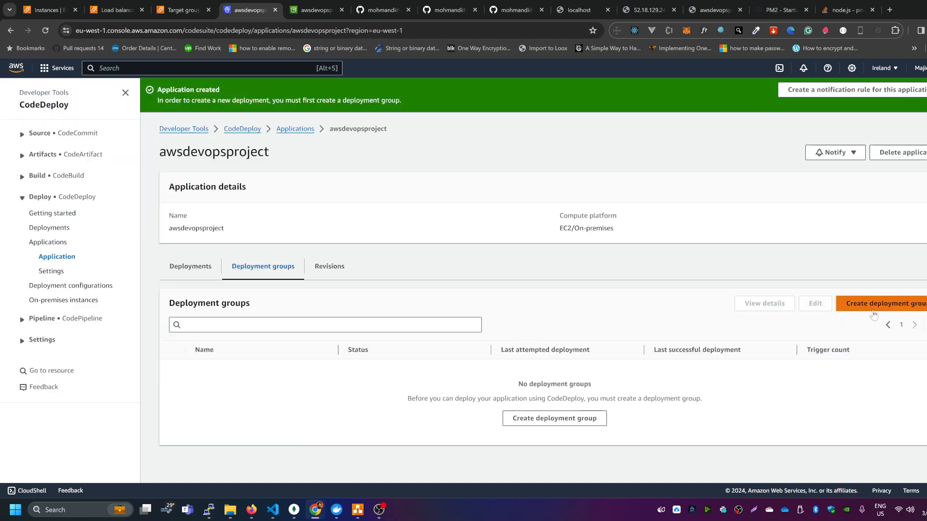
- Start a deployment group named awsdevopsprojectdeploymentgroup for the application and assign it the CodeDeployRole service role
left_click(878, 309)
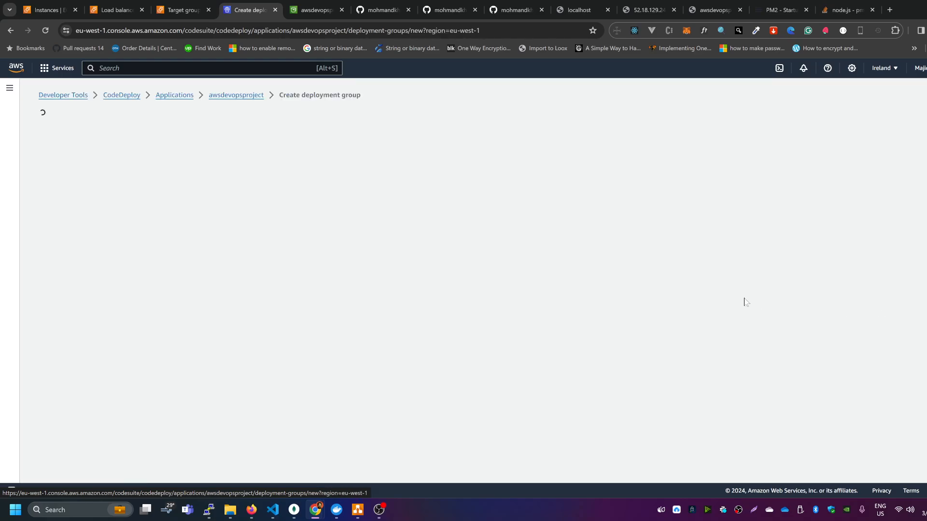
scroll(230, 227, "down", 2)
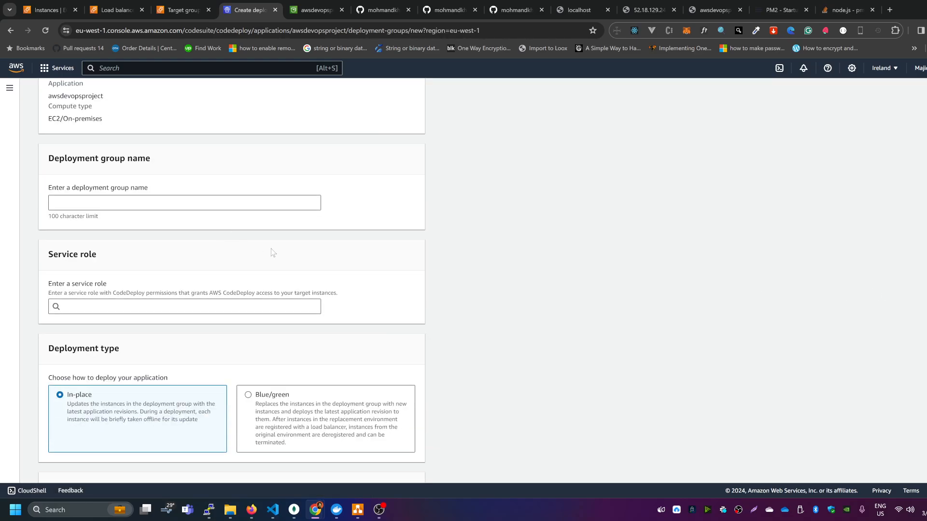
scroll(203, 235, "up", 1)
left_click(134, 249)
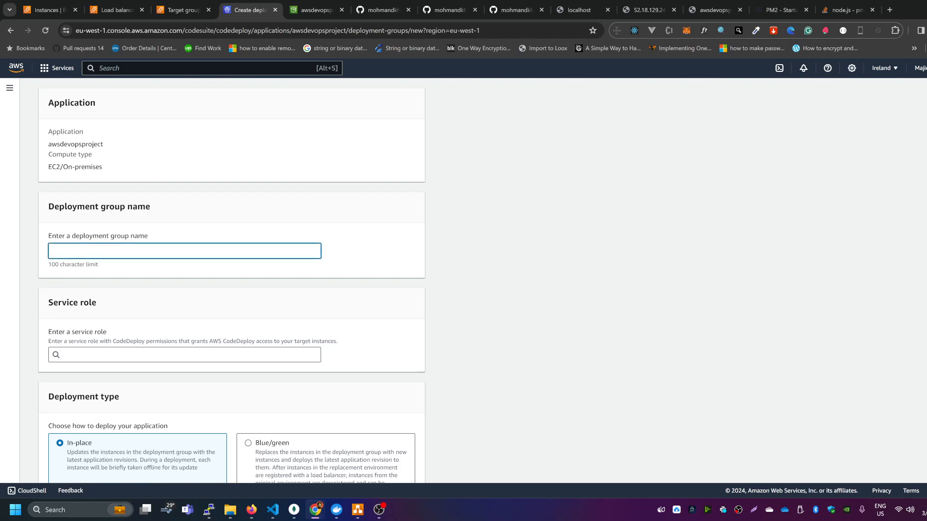
key("ctrl+v")
type("deploymentgroup")
scroll(232, 280, "down", 2)
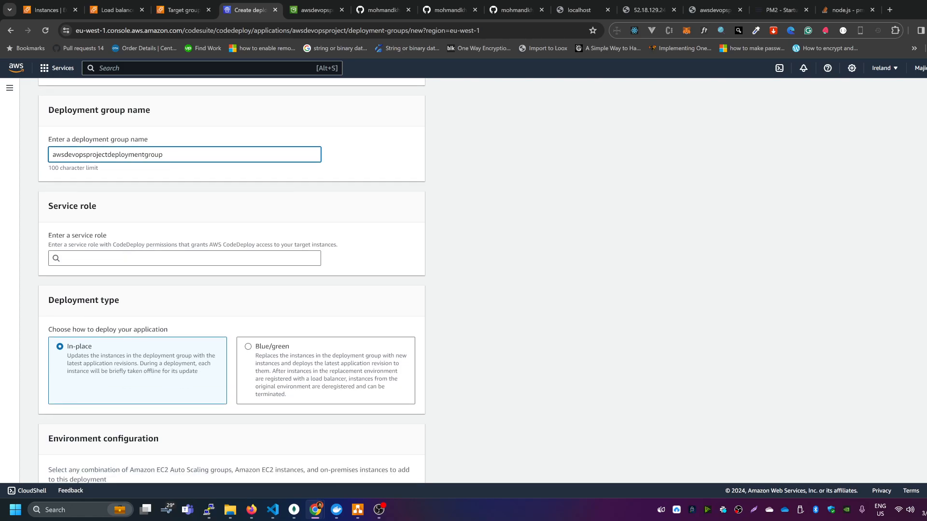
left_click(183, 258)
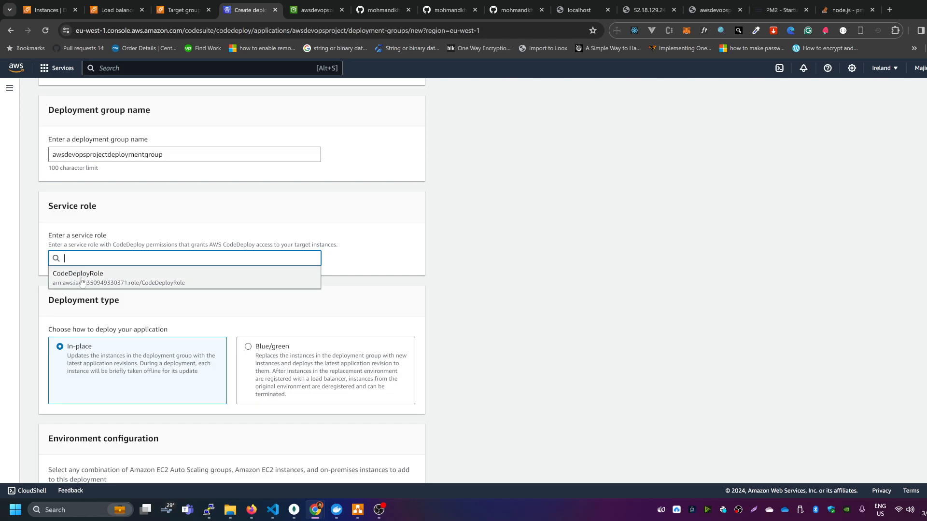
left_click(114, 284)
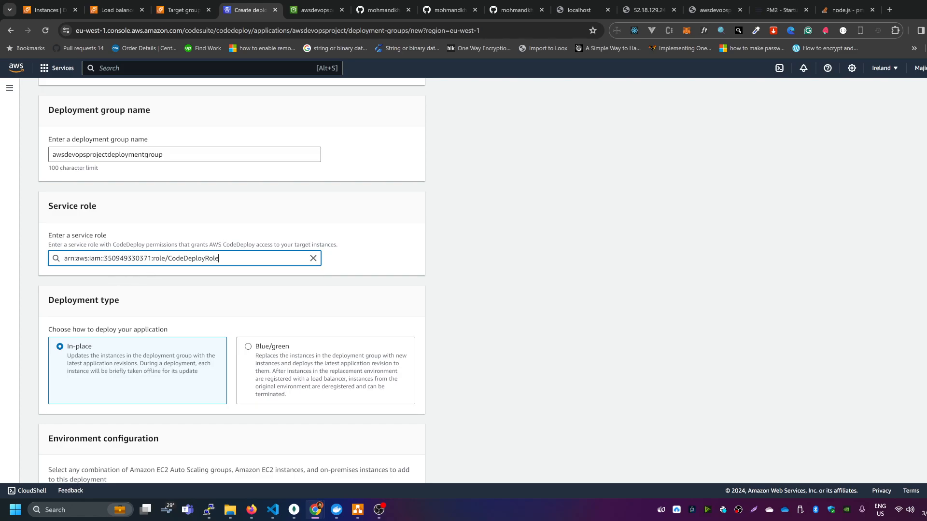
- Open IAM in a separate browser tab and start a new role with CodeDeploy as its service use case
left_click(49, 73)
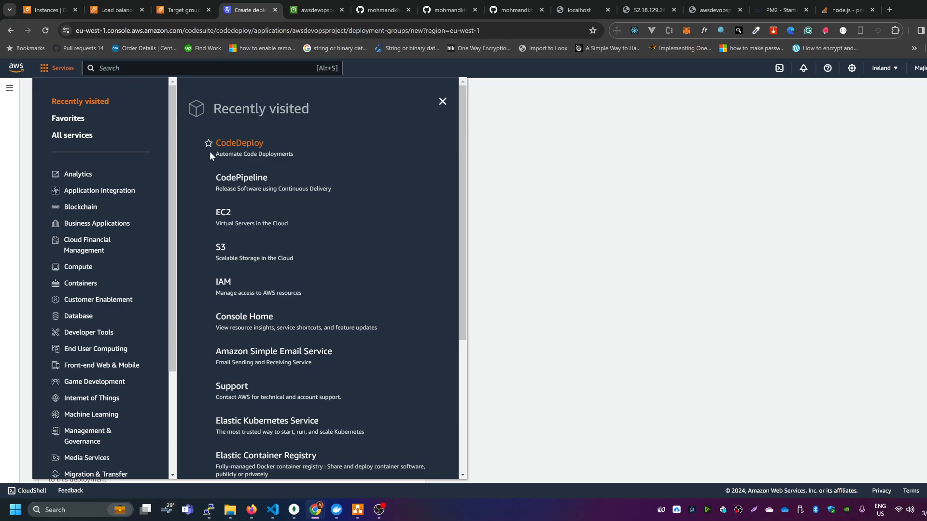
middle_click(225, 283)
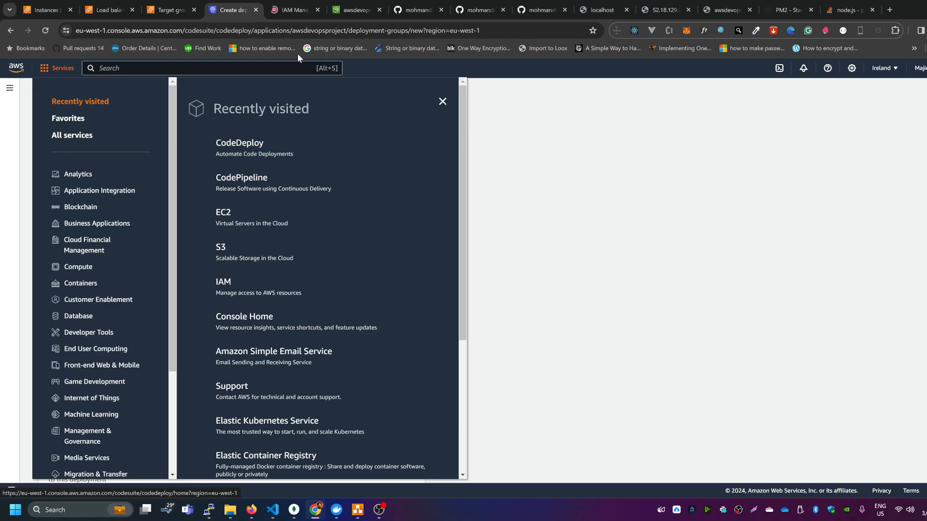
left_click(290, 13)
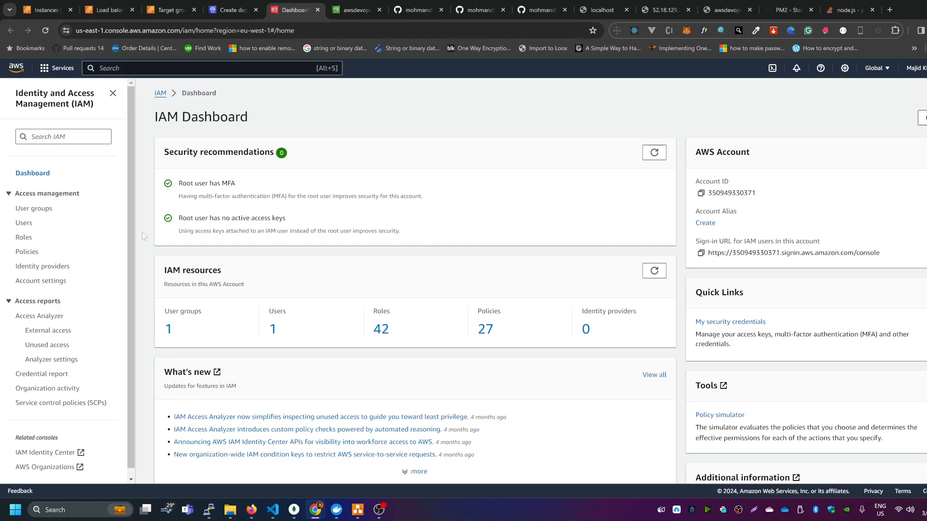
left_click(41, 243)
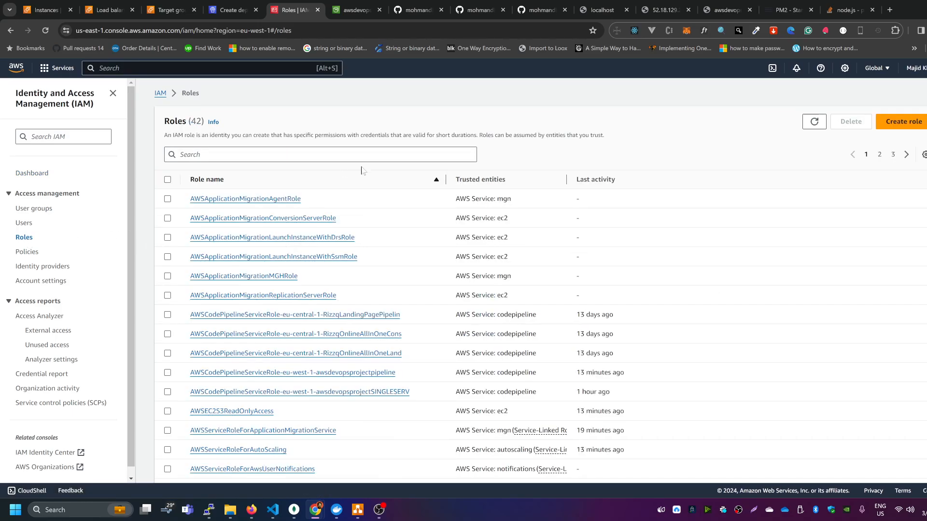
left_click(894, 126)
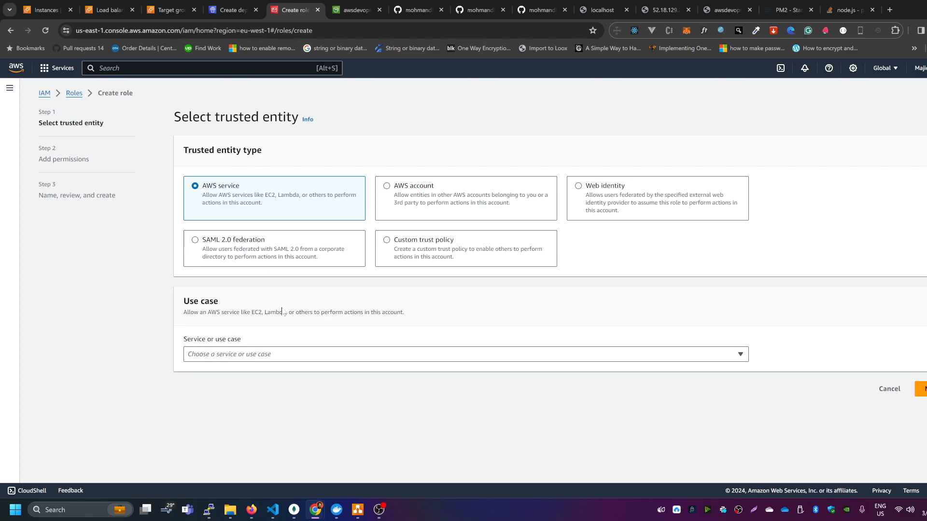
left_click(246, 357)
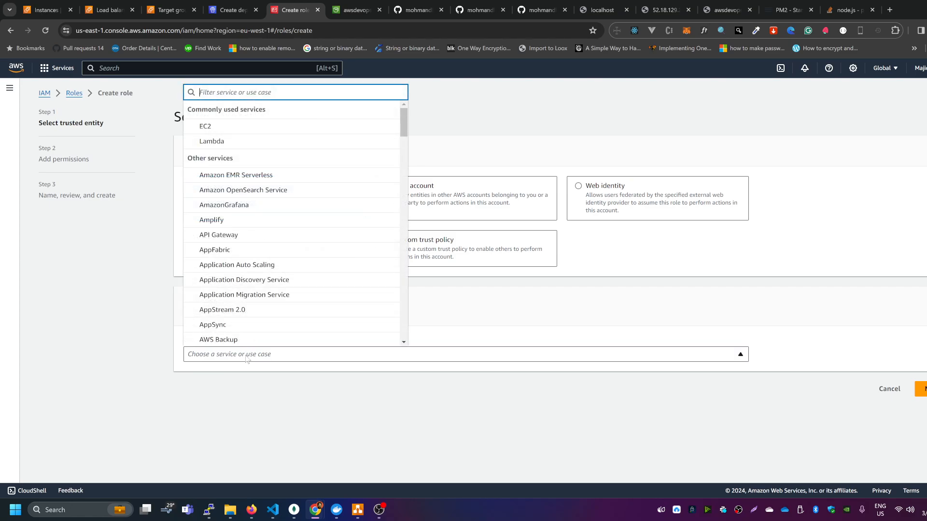
type("cod")
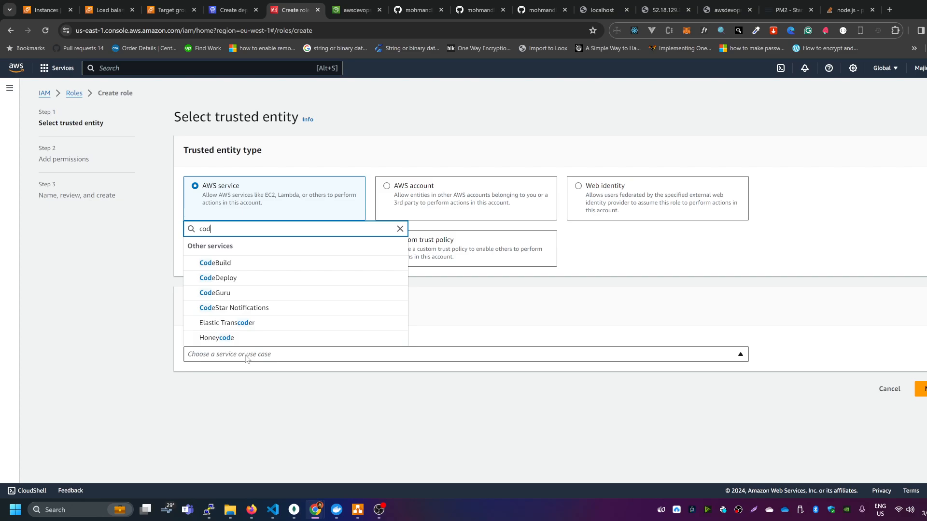
left_click(227, 278)
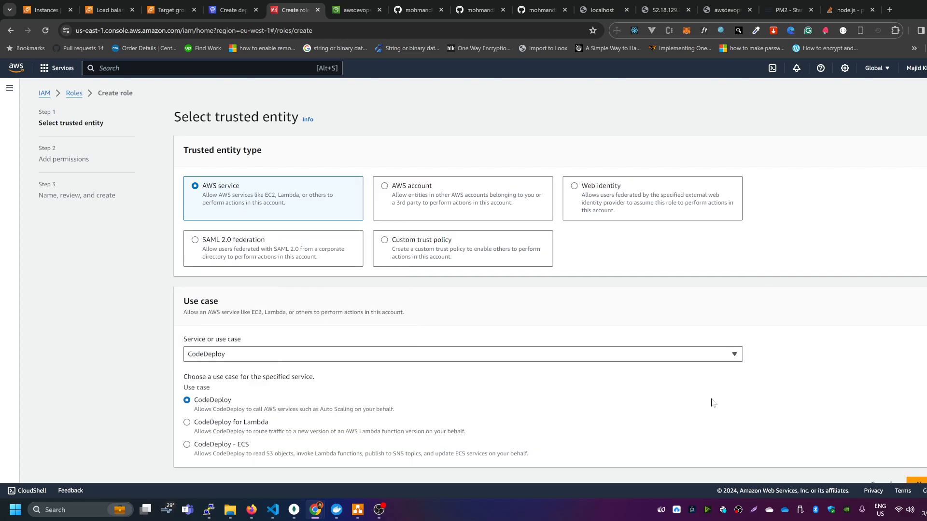
- Advance the new CodeDeploy role to its permissions and examine the AWSCodeDeployRole policy and the permissions boundary options
scroll(712, 402, "down", 1)
left_click(918, 467)
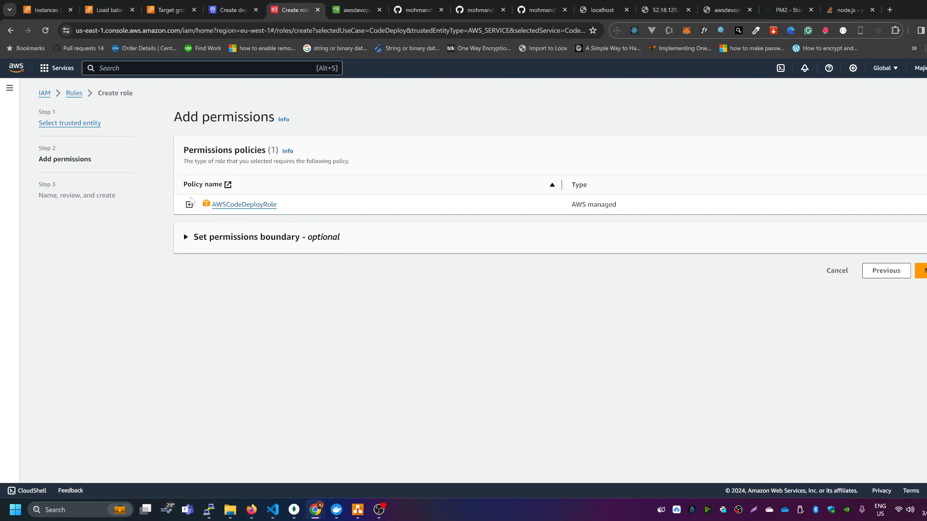
left_click(189, 205)
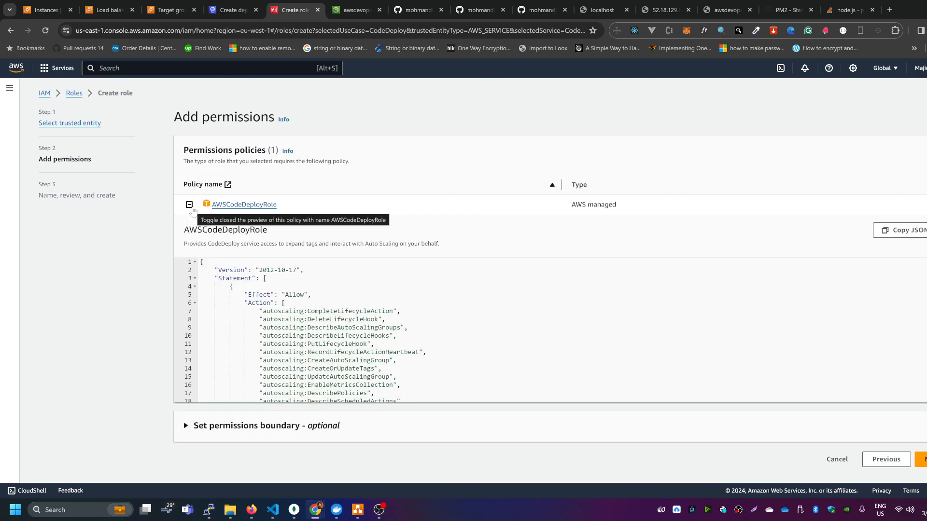
scroll(217, 299, "down", 7)
scroll(217, 299, "up", 7)
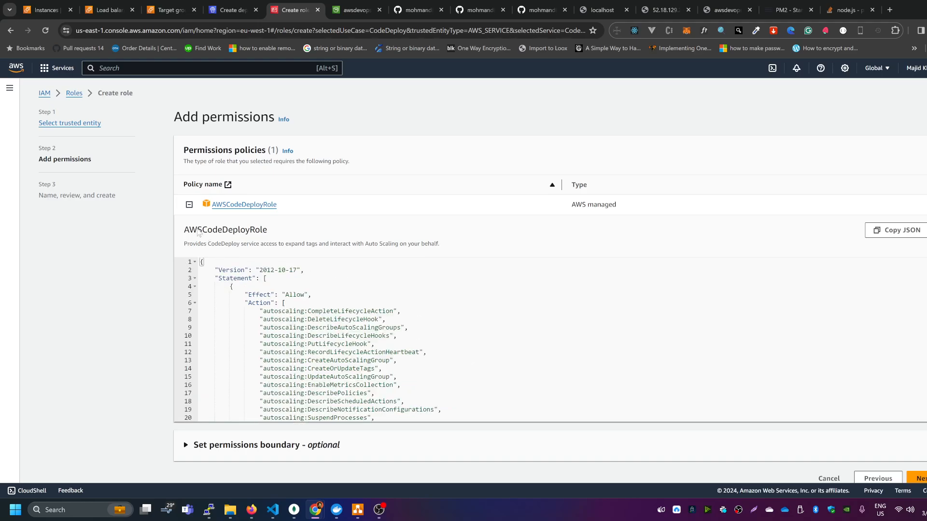
left_click(189, 205)
left_click(185, 238)
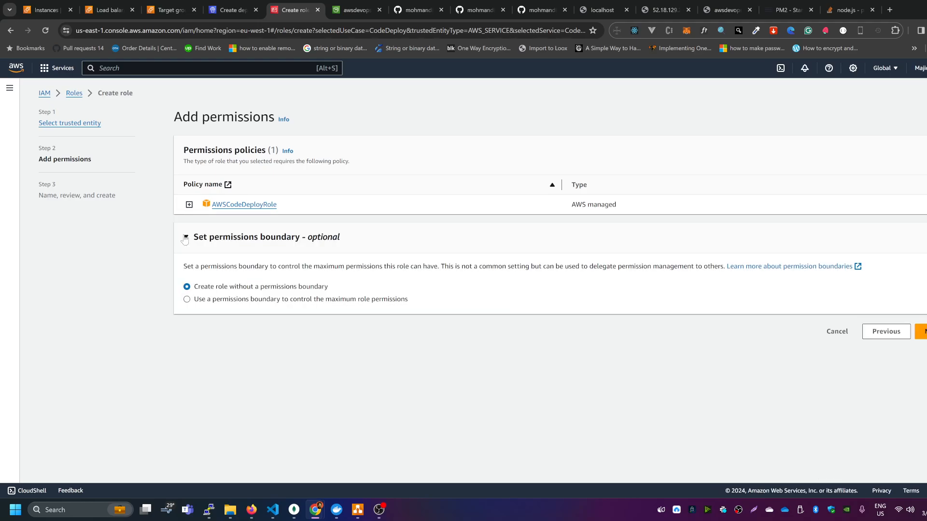
left_click(185, 237)
- Review the new role's trust policy and permissions summary, and return to the deployment group form without creating the role
left_click(920, 270)
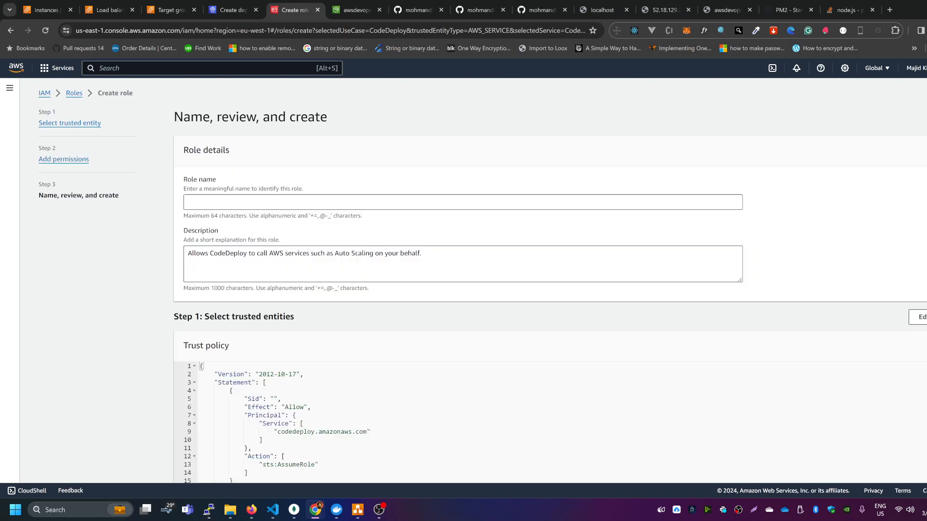
scroll(767, 351, "down", 5)
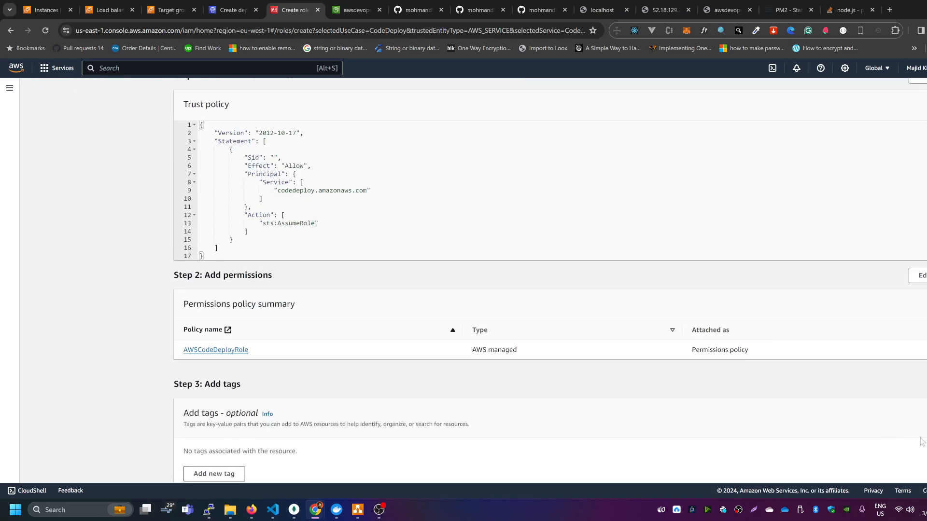
scroll(921, 442, "down", 1)
scroll(922, 442, "up", 1)
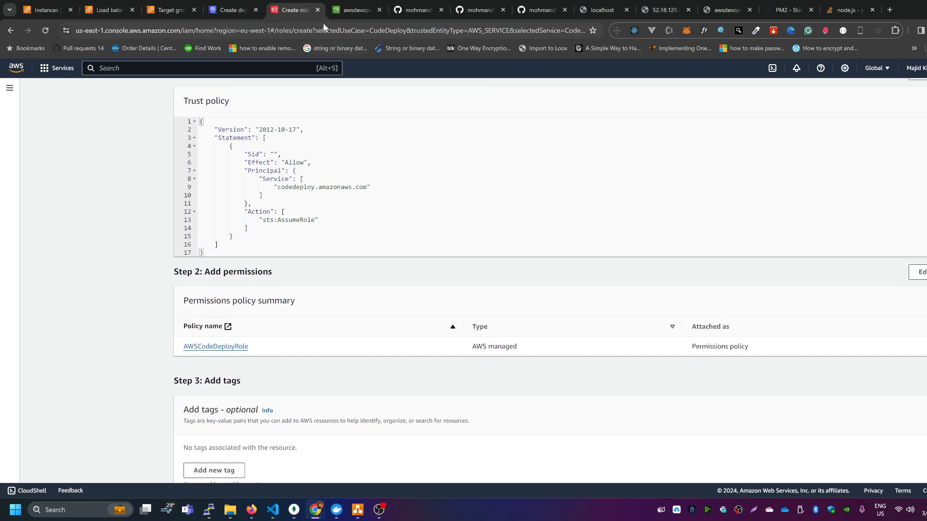
left_click(317, 10)
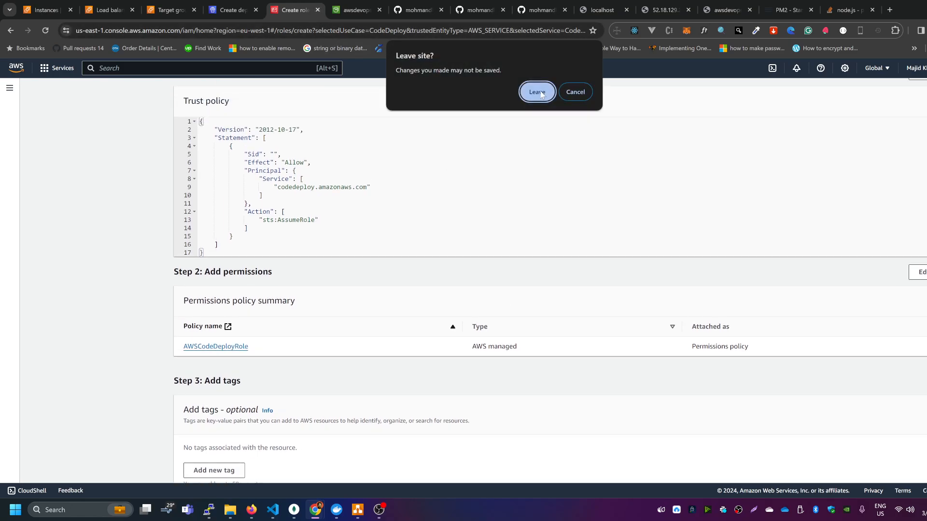
left_click(537, 92)
left_click(440, 100)
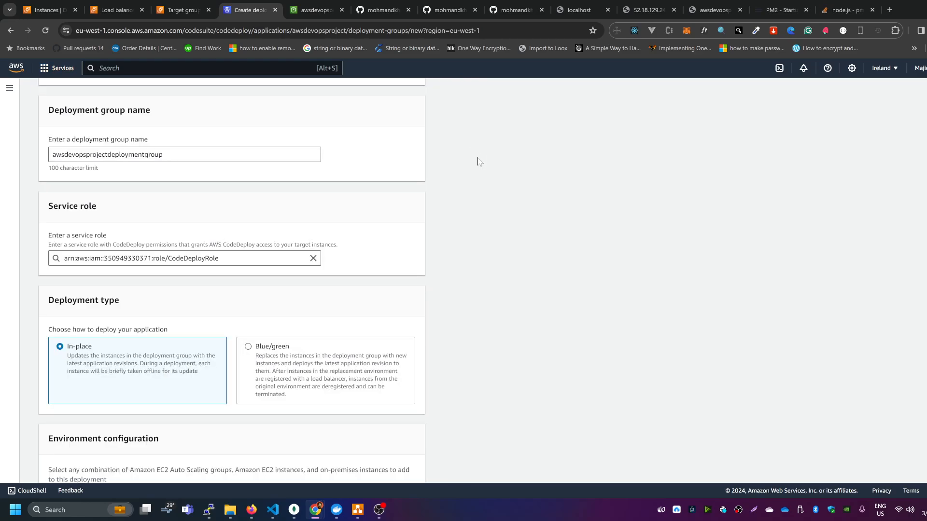
- Clear the deployment group's service role and select CodeDeployRole again
left_click(313, 259)
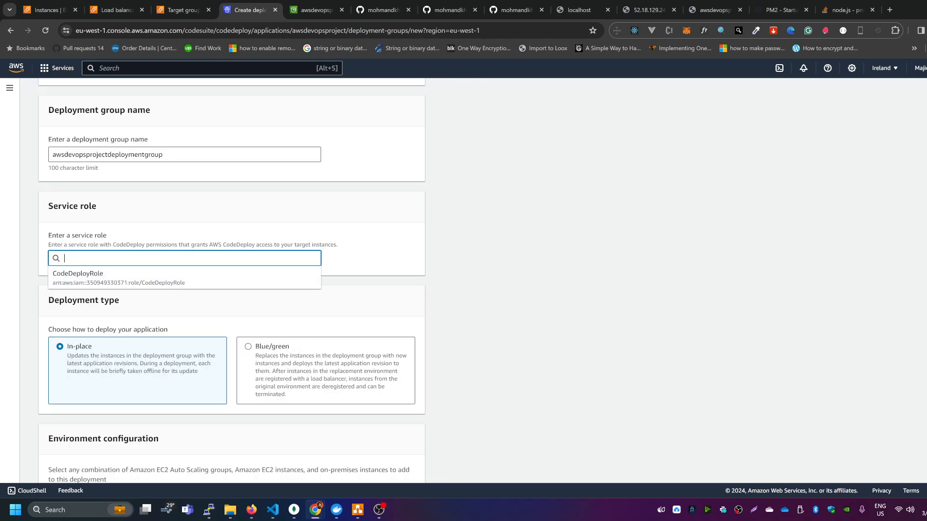
left_click(95, 281)
scroll(433, 281, "down", 2)
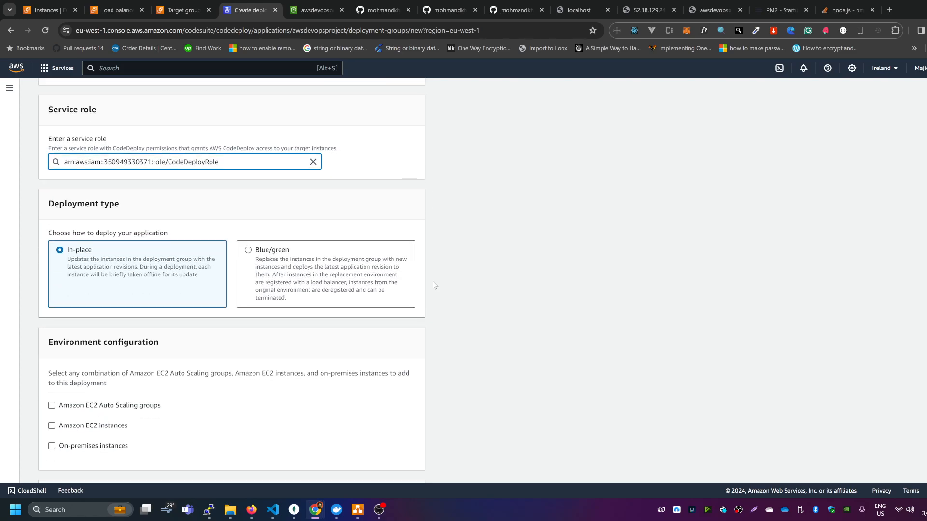
key("ctrl+f")
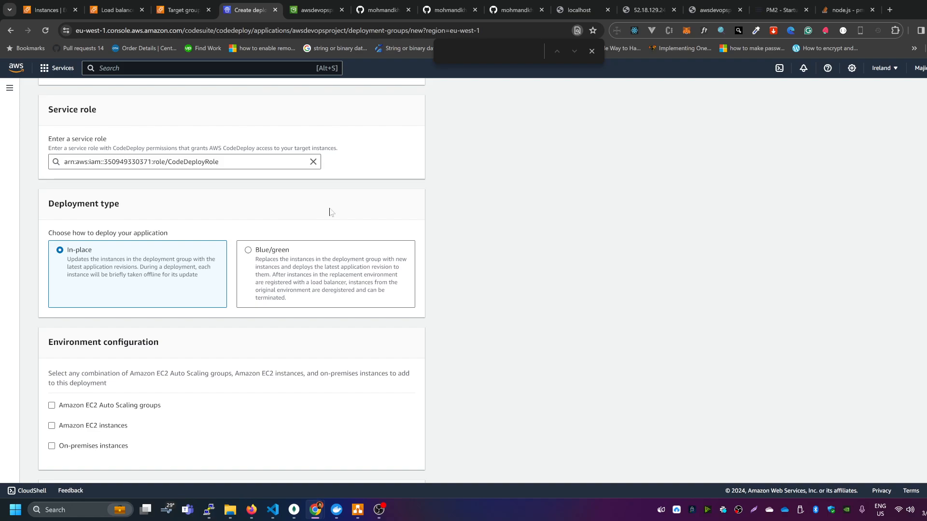
left_click(592, 51)
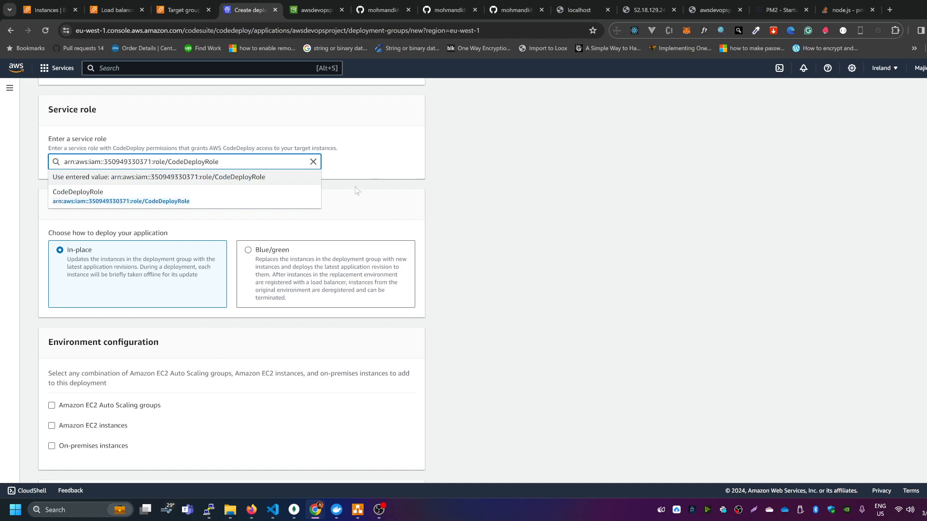
left_click(365, 204)
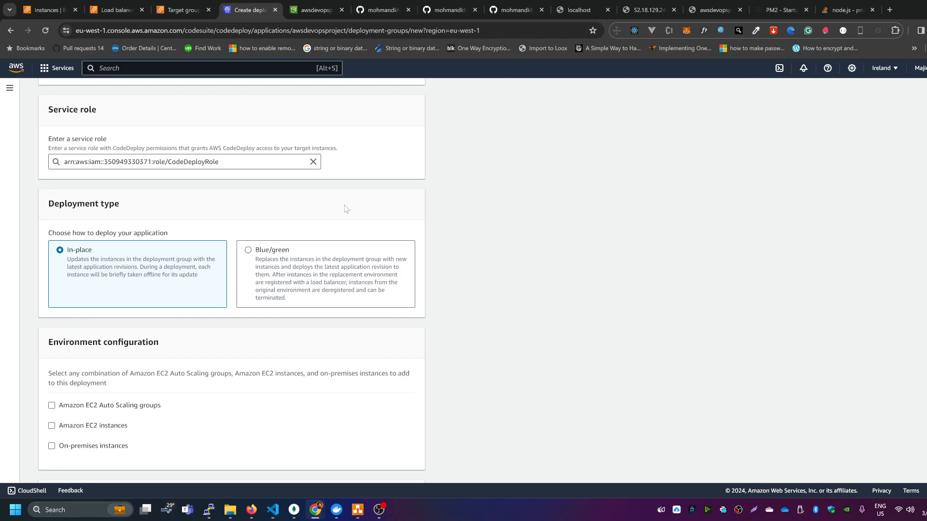
- Examine the deployment type section, reading how In-place deployment updates the instances in the group
scroll(275, 184, "down", 3)
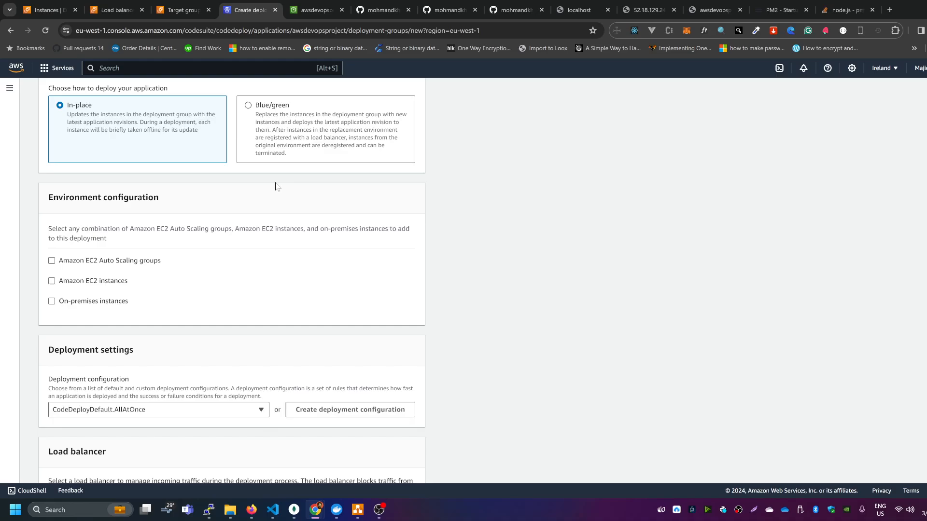
scroll(270, 208, "down", 2)
scroll(269, 207, "up", 3)
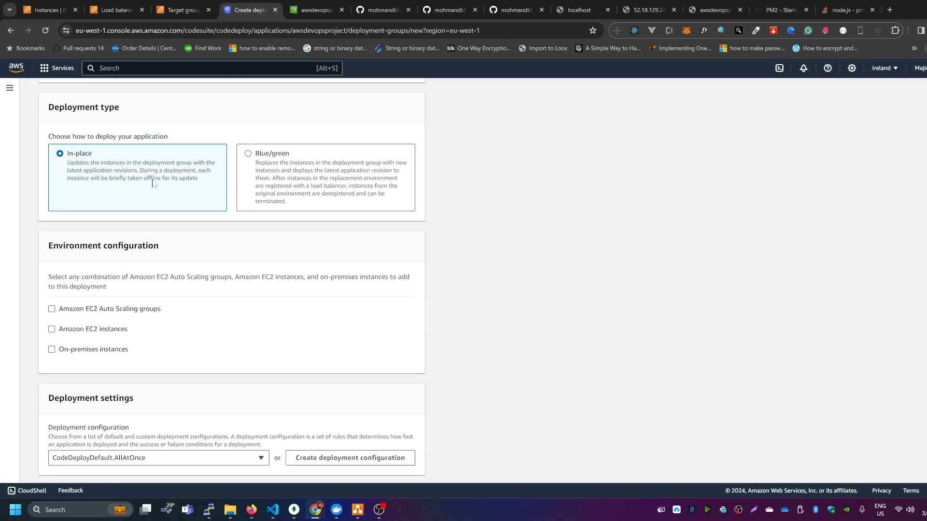
triple_click(116, 108)
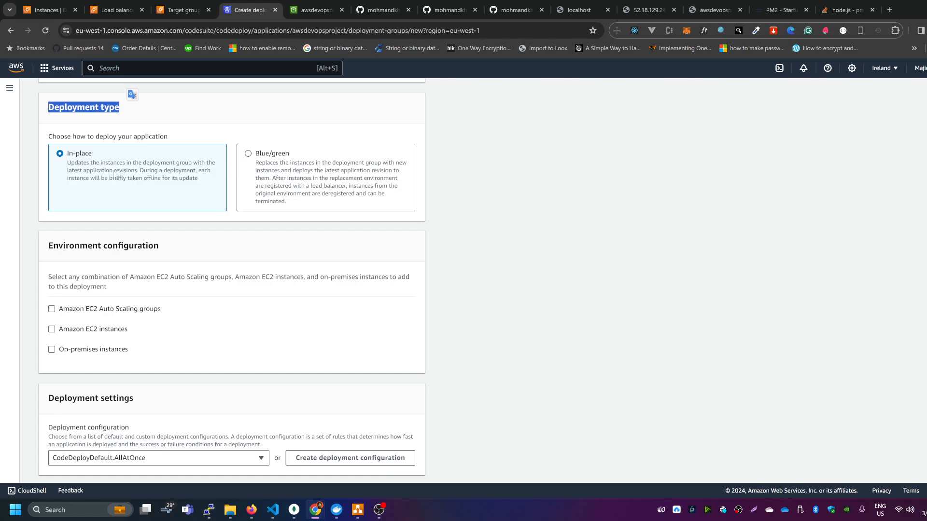
left_click_drag(67, 165, 104, 166)
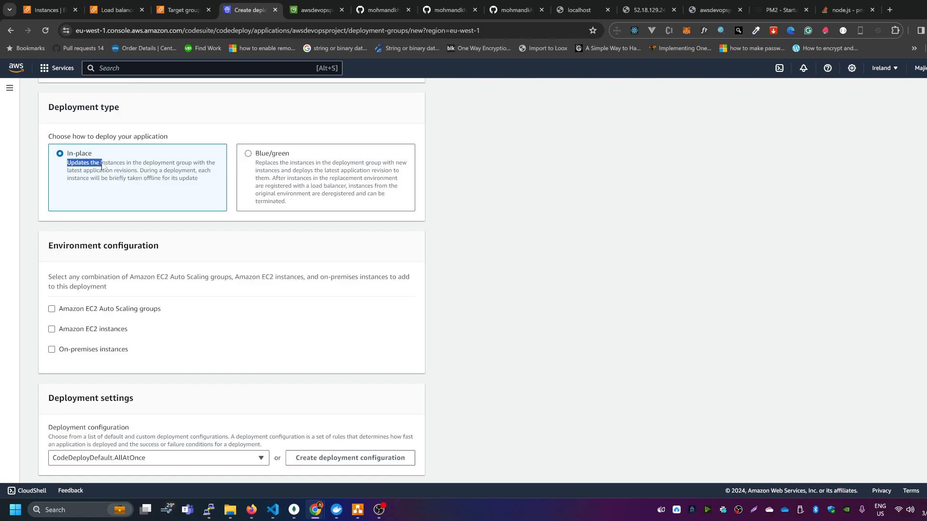
left_click(97, 166)
left_click_drag(90, 172, 131, 172)
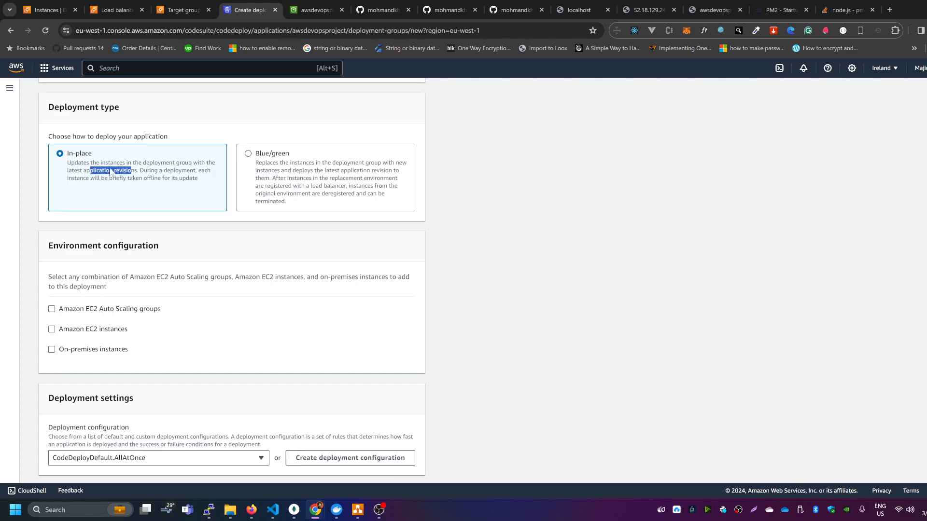
left_click(86, 170)
scroll(86, 169, "down", 2)
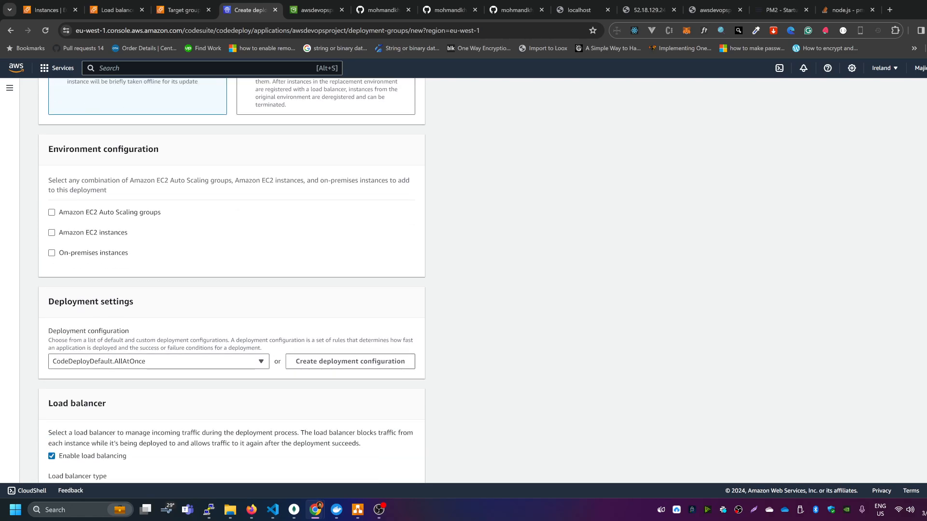
- Include Amazon EC2 instances in the deployment group's environment configuration
left_click(51, 233)
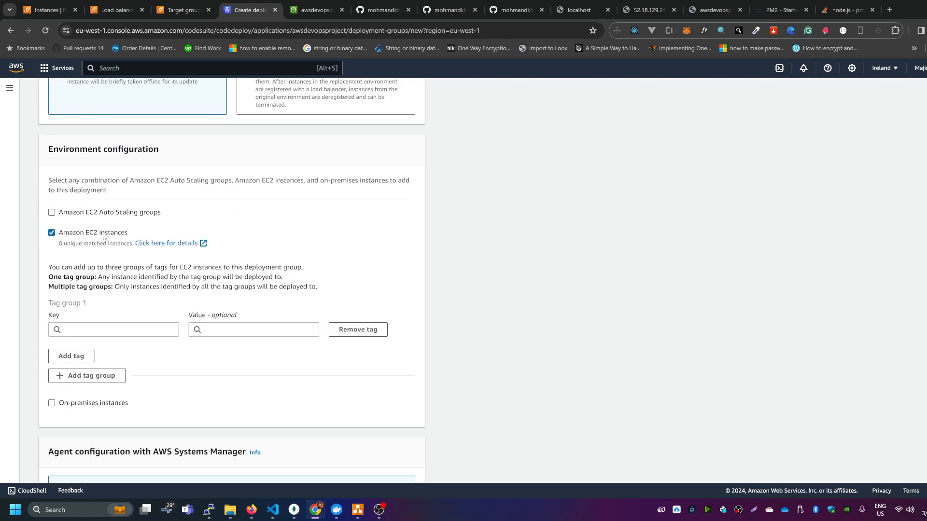
left_click(53, 233)
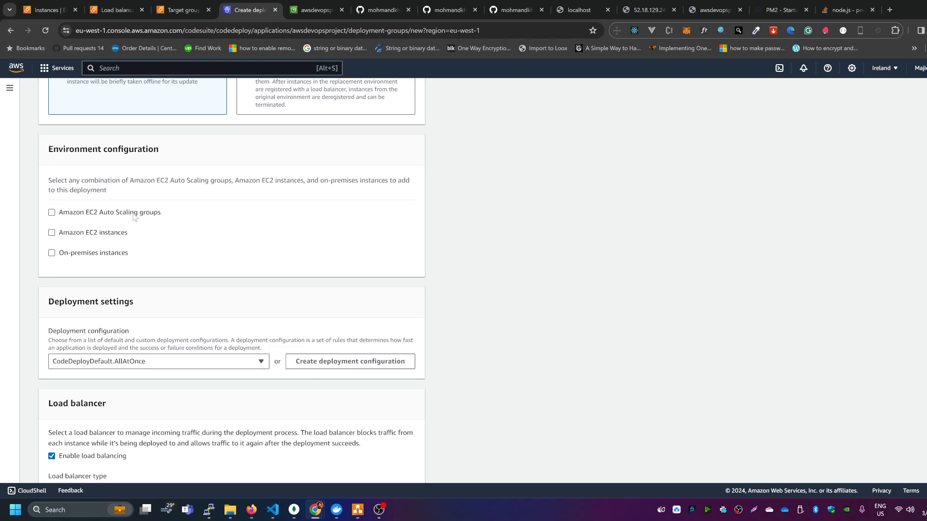
left_click(52, 233)
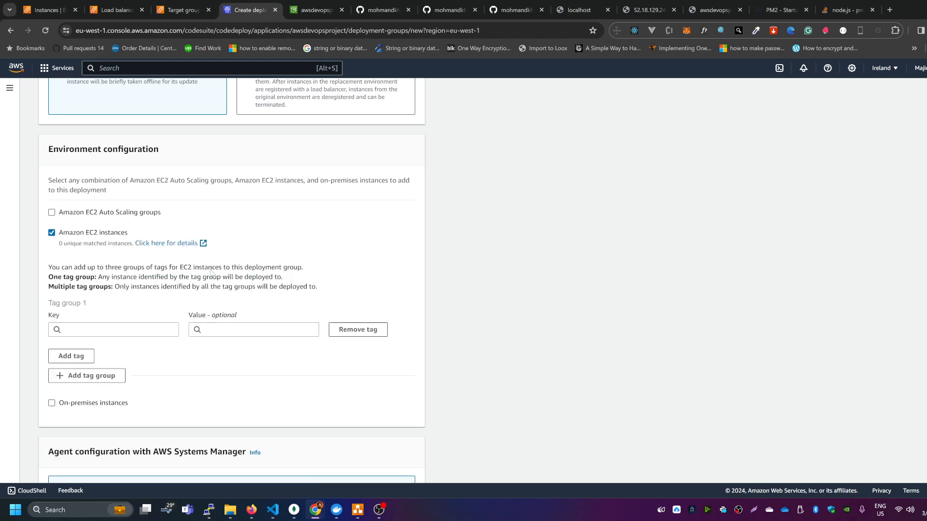
scroll(211, 273, "down", 1)
- Check the instance name in EC2, set tag group 1 to key Name with value awsdevopsproject, and copy the value
left_click(234, 281)
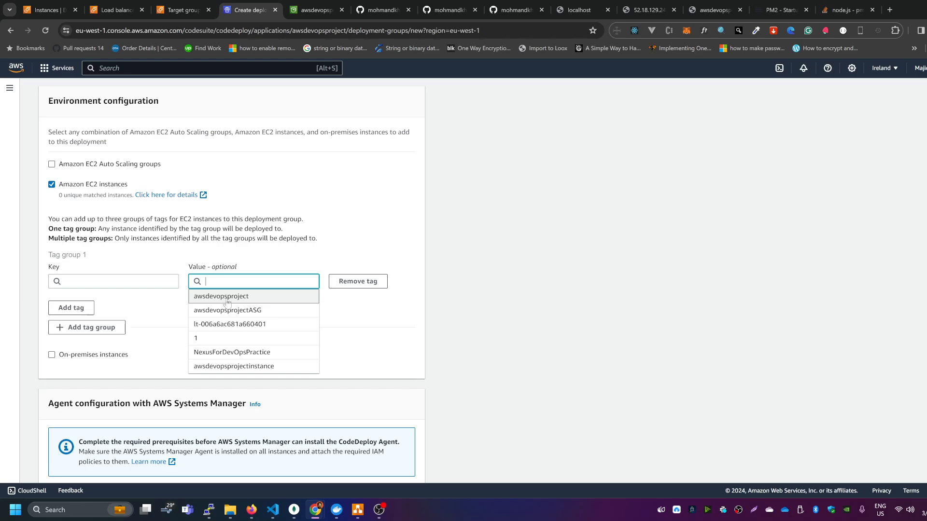
left_click(43, 10)
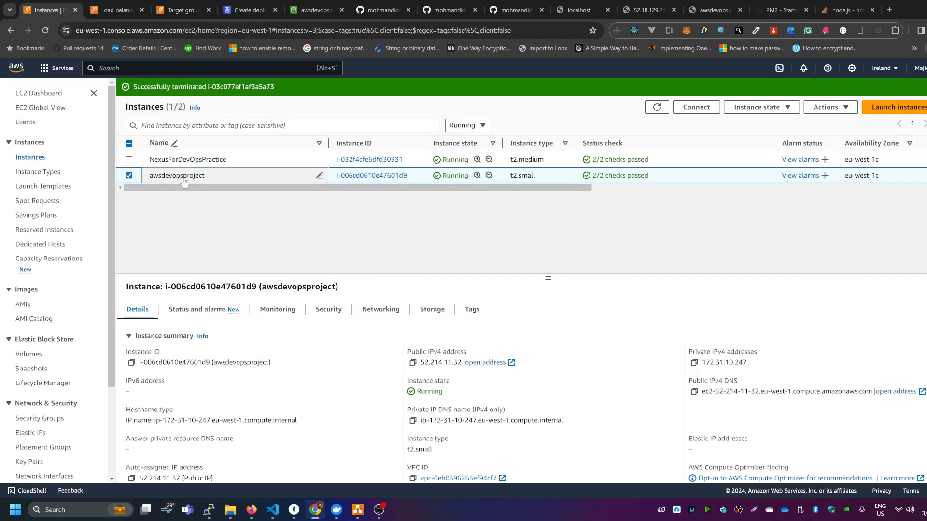
left_click(182, 14)
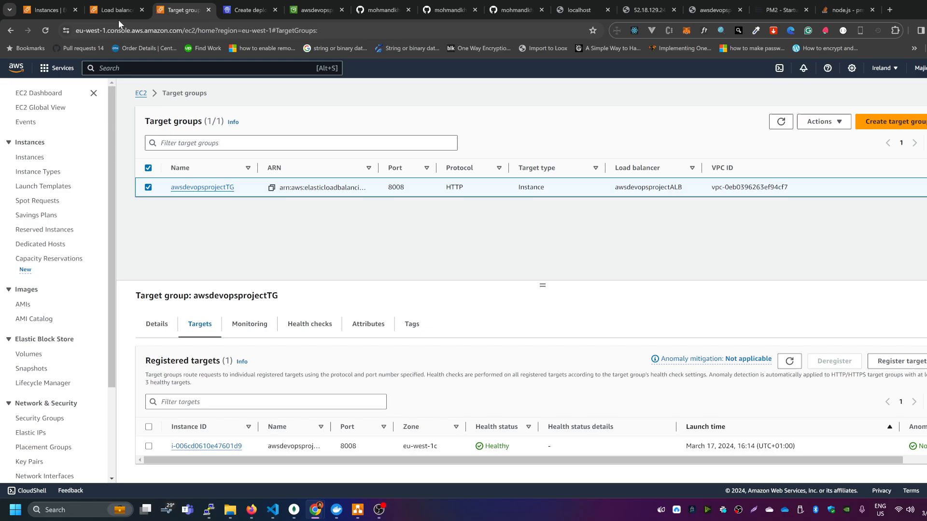
left_click(240, 8)
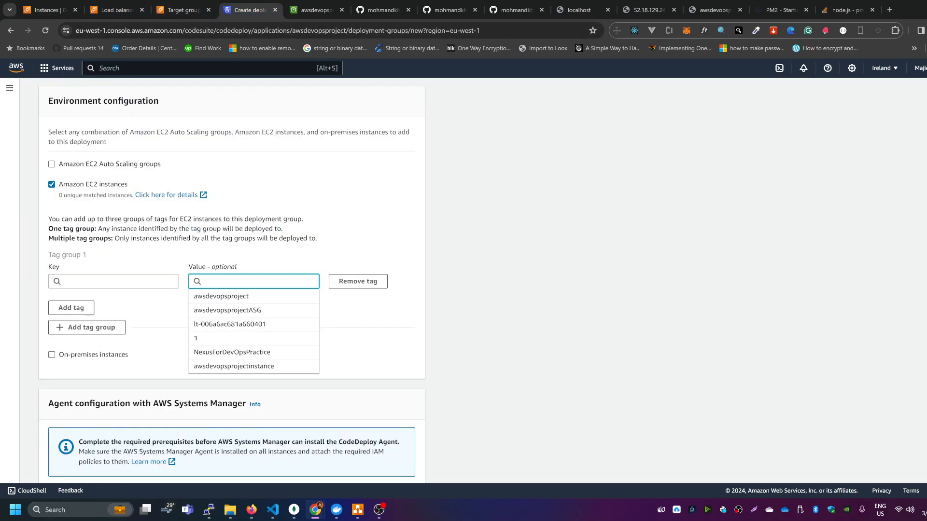
left_click(237, 299)
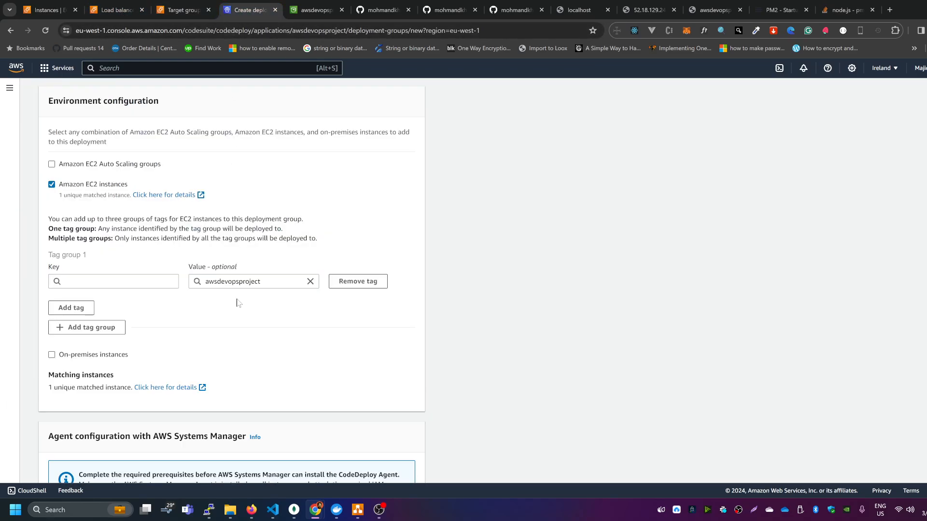
left_click(114, 281)
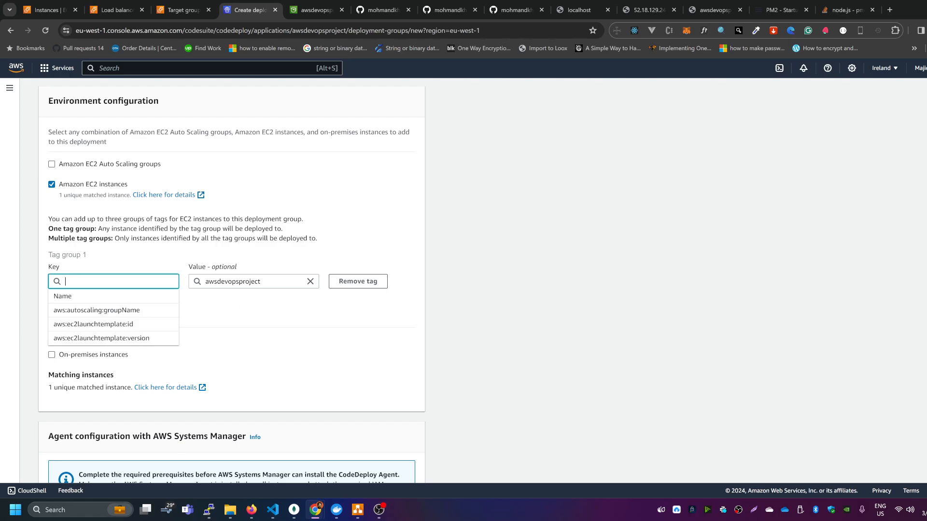
left_click(100, 296)
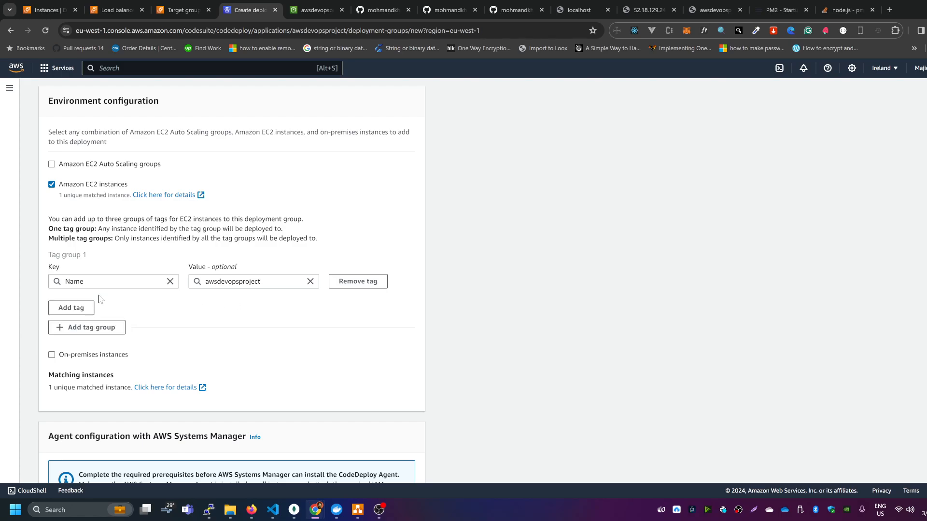
double_click(75, 281)
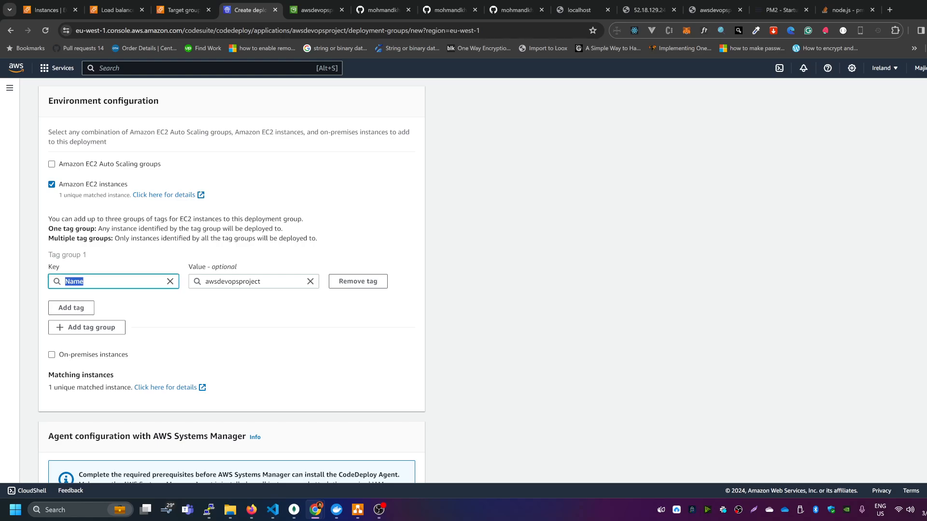
double_click(232, 281)
key("ctrl+c")
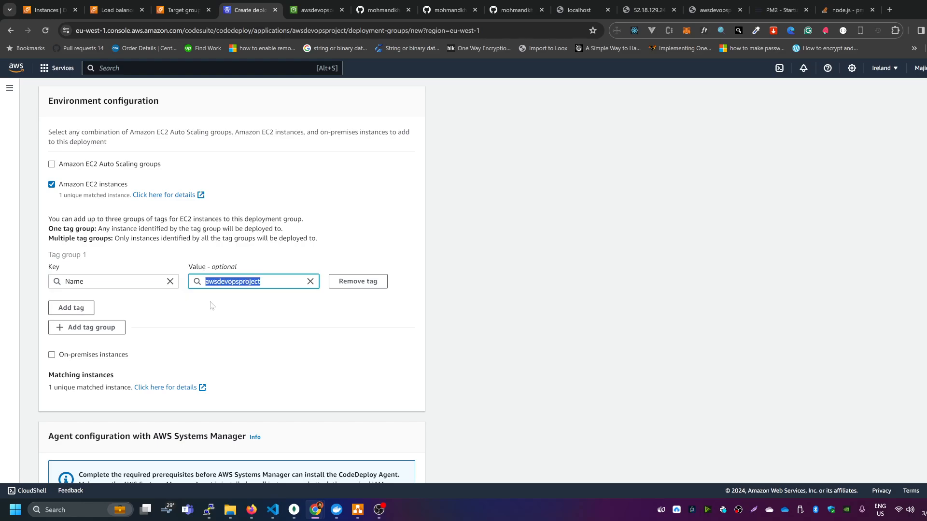
- Set the AWS CodeDeploy Agent installation to Never in the agent configuration
scroll(235, 299, "down", 1)
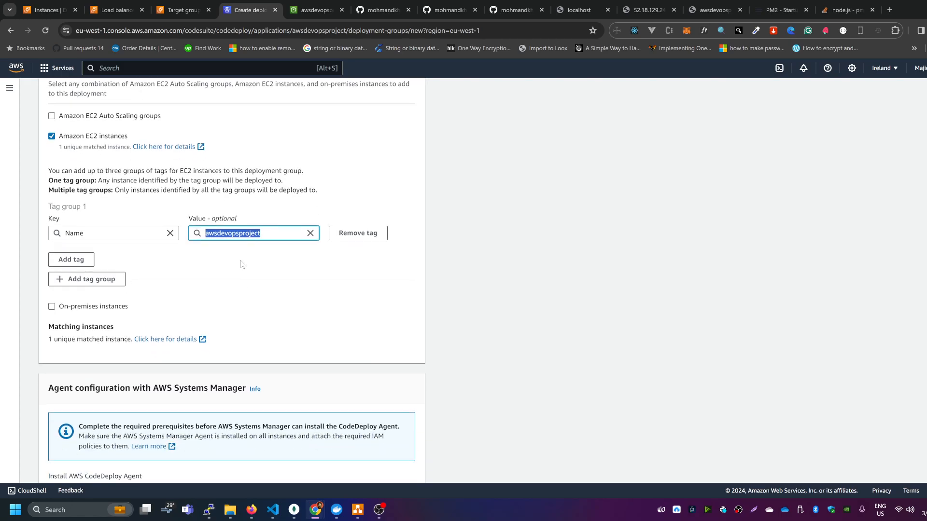
scroll(222, 310, "down", 5)
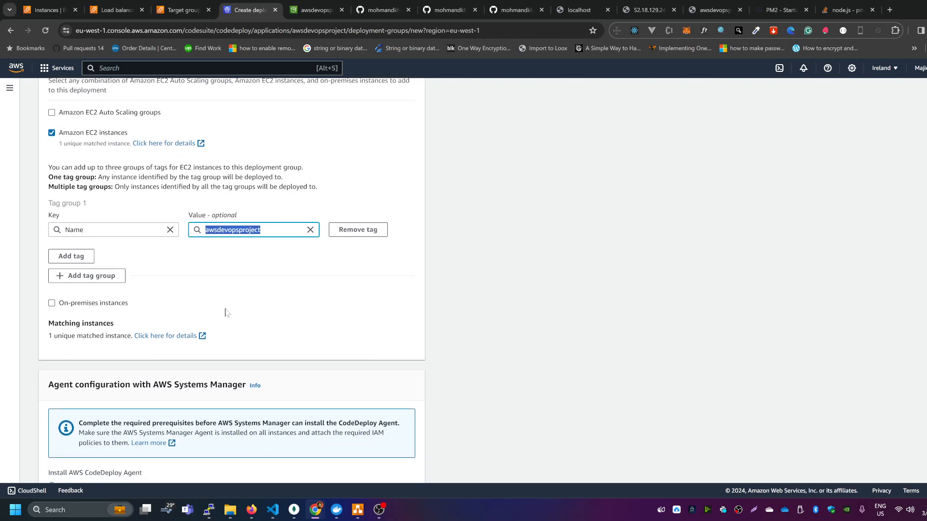
left_click_drag(69, 236, 140, 236)
left_click(58, 249)
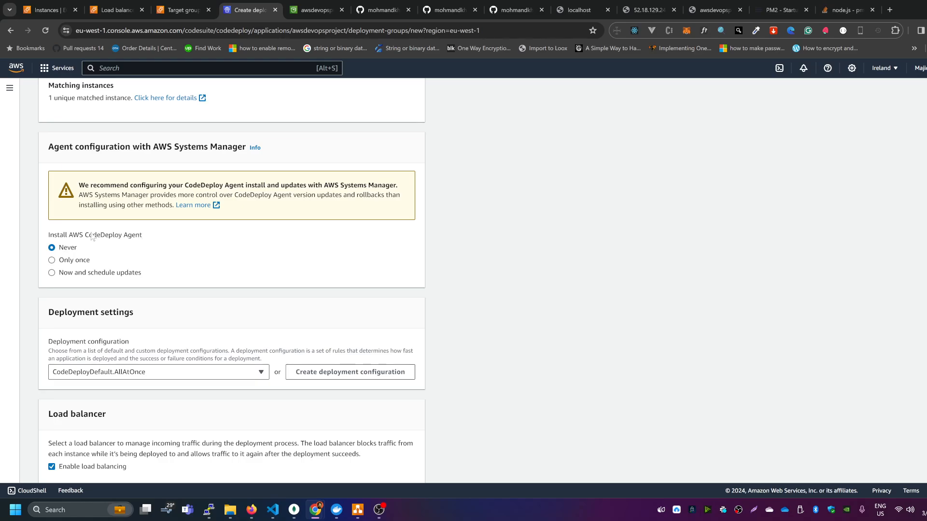
- Examine the Install AWS CodeDeploy Agent options in the agent configuration, together with the tag group settings above them
left_click_drag(68, 237, 153, 238)
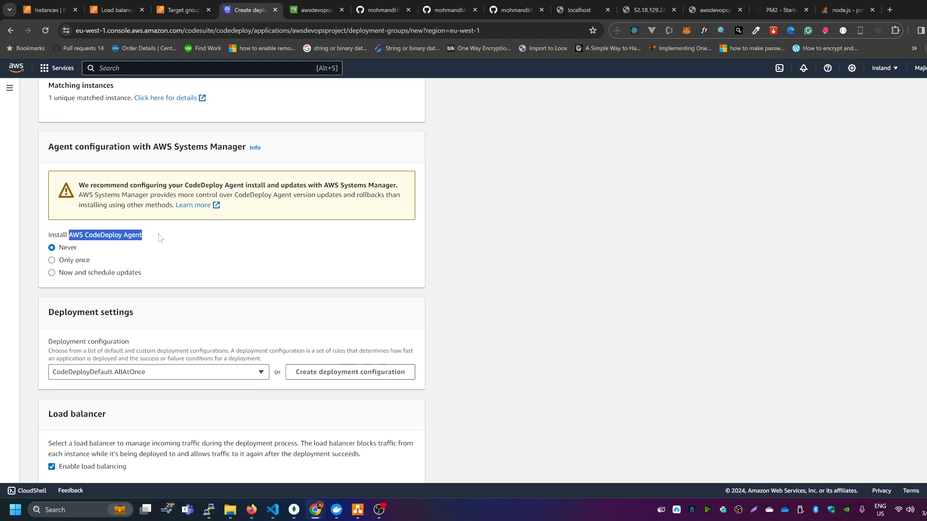
left_click(160, 237)
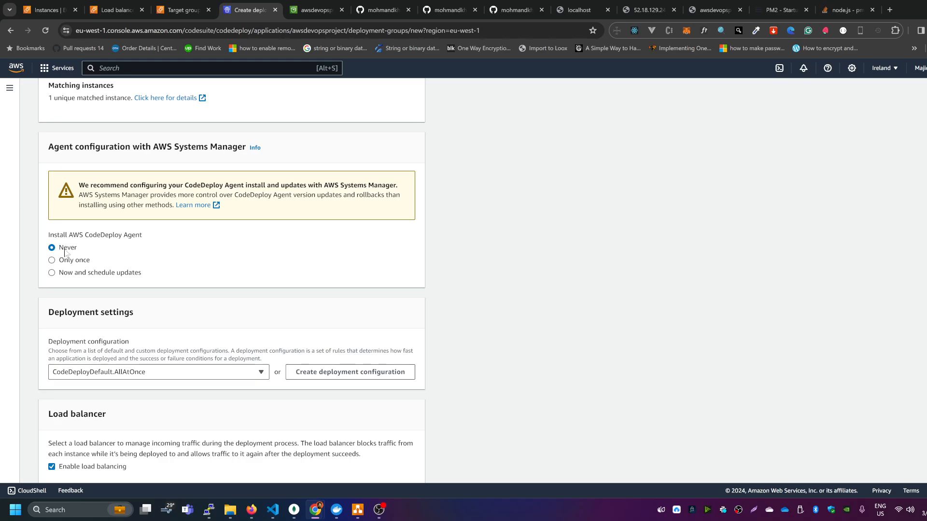
scroll(215, 263, "up", 1)
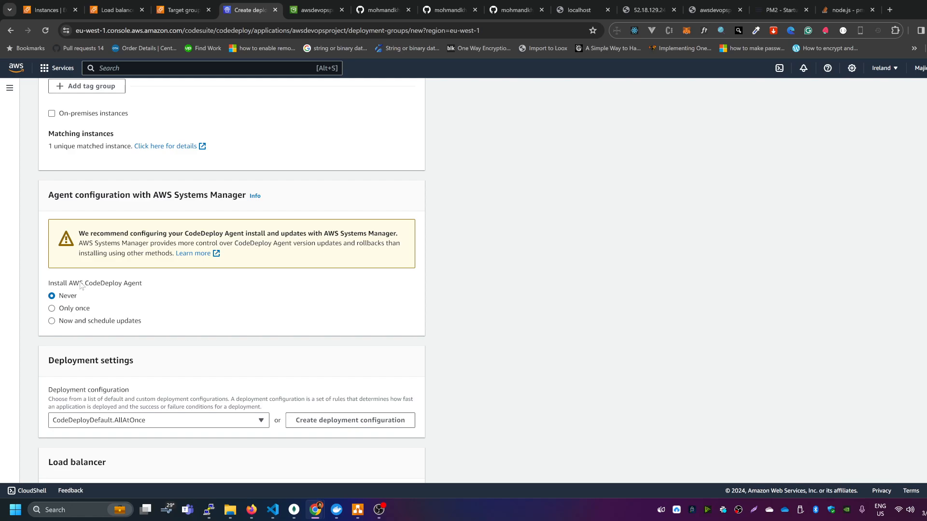
left_click_drag(82, 284, 153, 284)
scroll(152, 284, "up", 2)
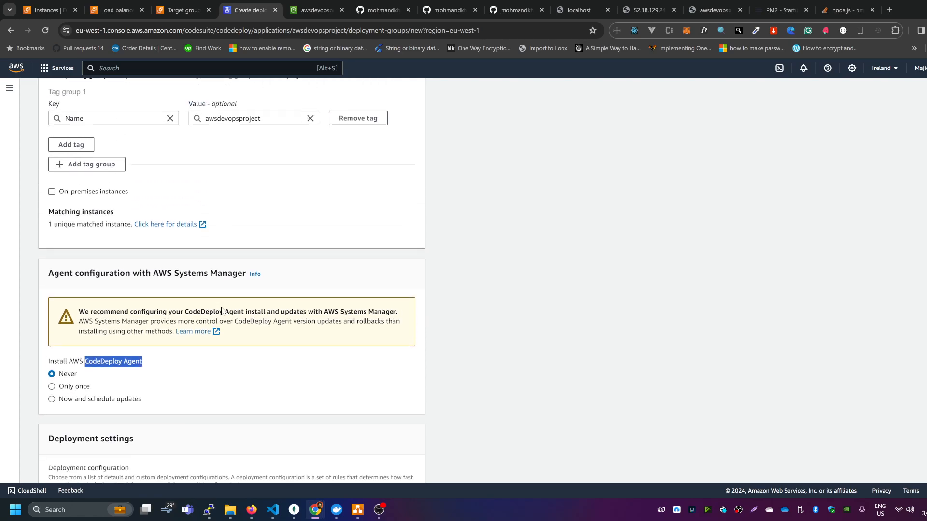
scroll(124, 279, "down", 3)
left_click(188, 262)
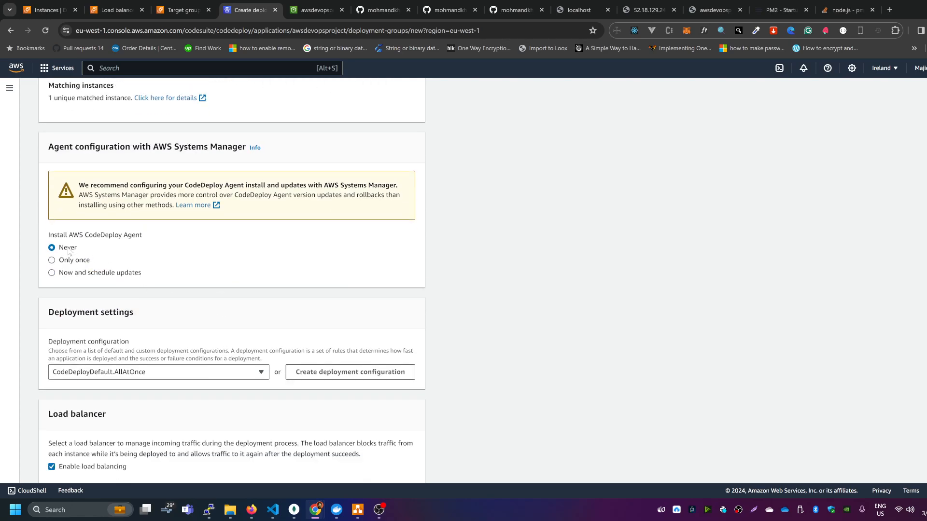
- Set the deployment configuration to CodeDeployDefault.OneAtATime in the deployment settings
scroll(200, 264, "down", 2)
scroll(200, 266, "down", 1)
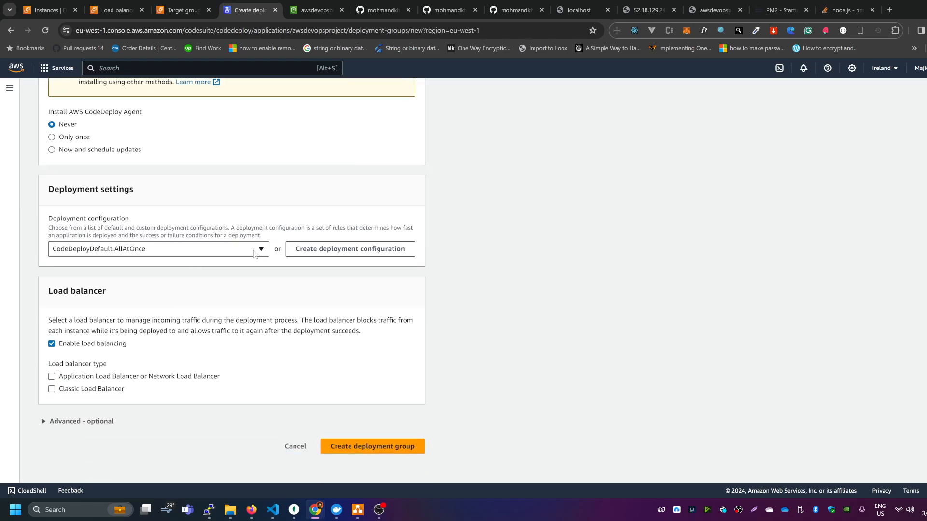
left_click(255, 254)
left_click(254, 253)
left_click(254, 253)
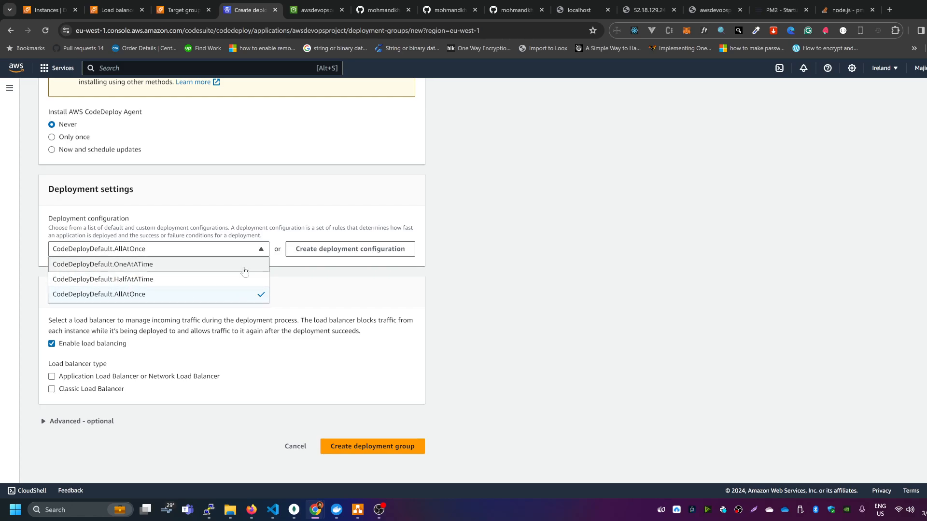
left_click(228, 201)
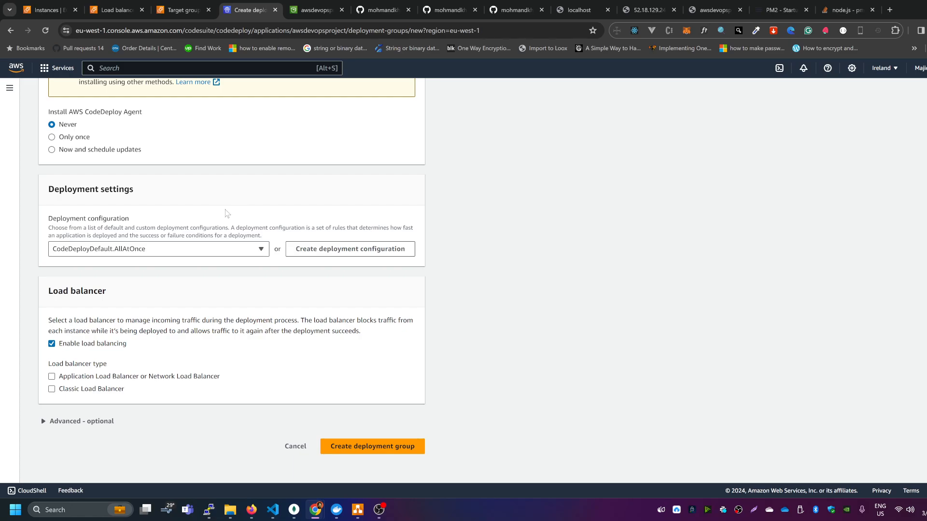
left_click(229, 251)
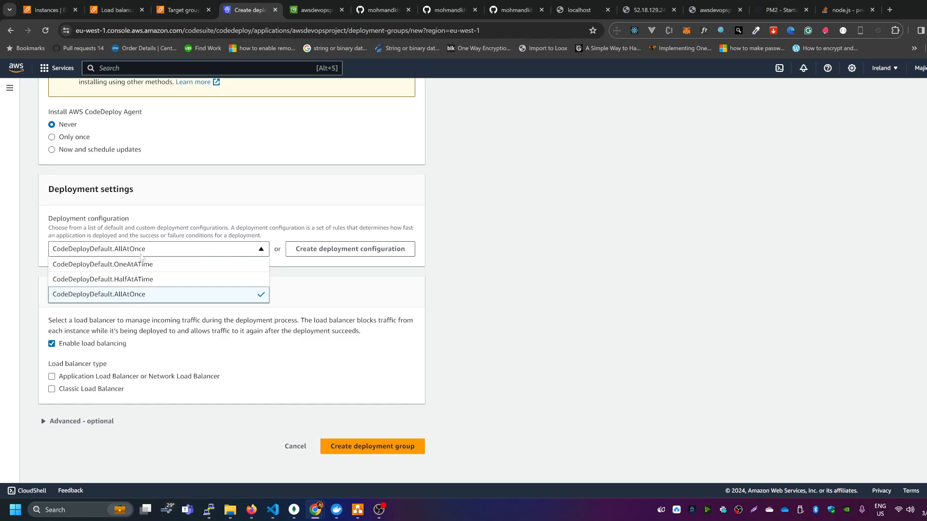
left_click(145, 268)
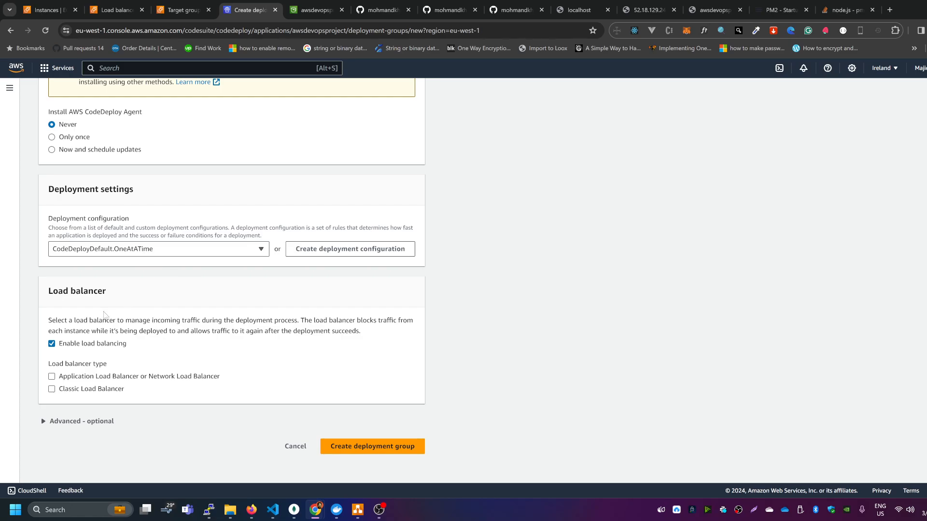
- Select Application Load Balancer or Network Load Balancer as the load balancer type and choose the awsdevopsprojectTG target group
mouse_move(48, 292)
left_mouse_down()
mouse_move(110, 302)
mouse_move(45, 299)
left_mouse_up()
left_click(169, 305)
left_click(115, 297)
left_click_drag(106, 291, 48, 291)
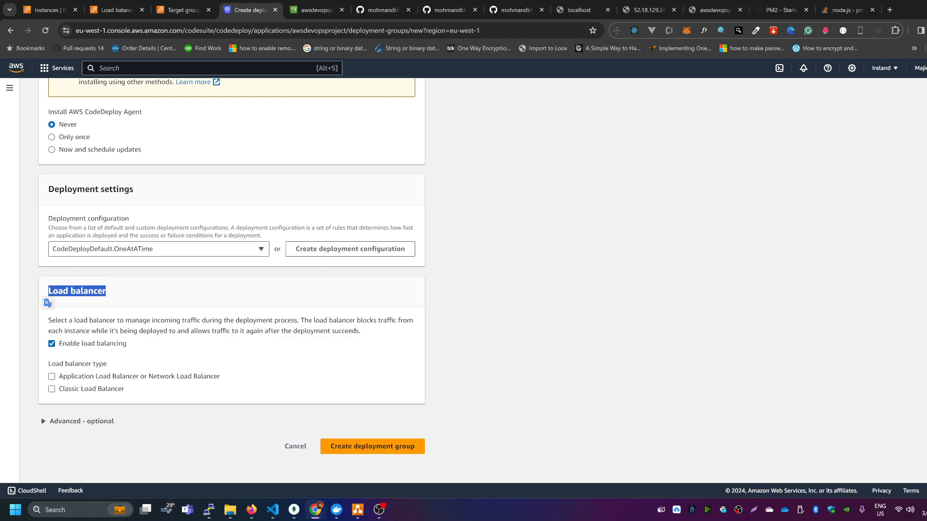
left_click_drag(109, 293, 48, 292)
left_click(77, 335)
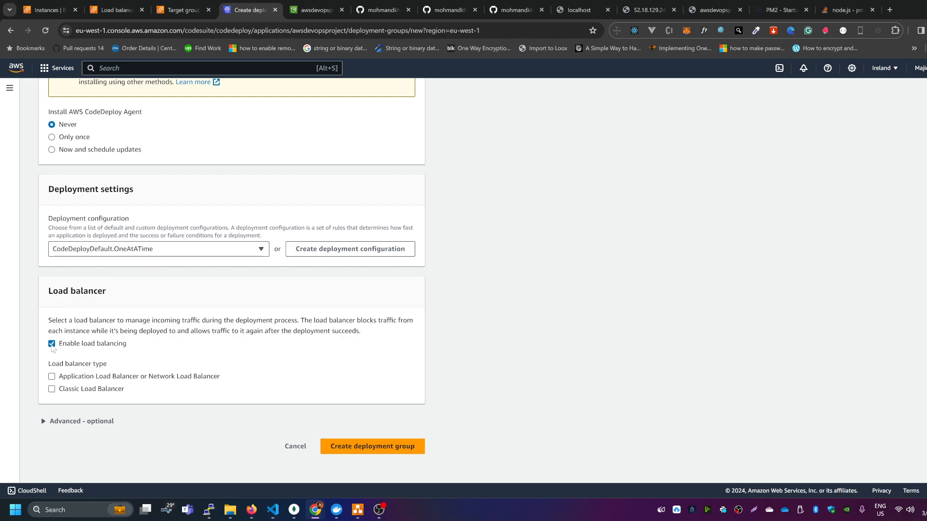
left_click(53, 345)
left_click(52, 389)
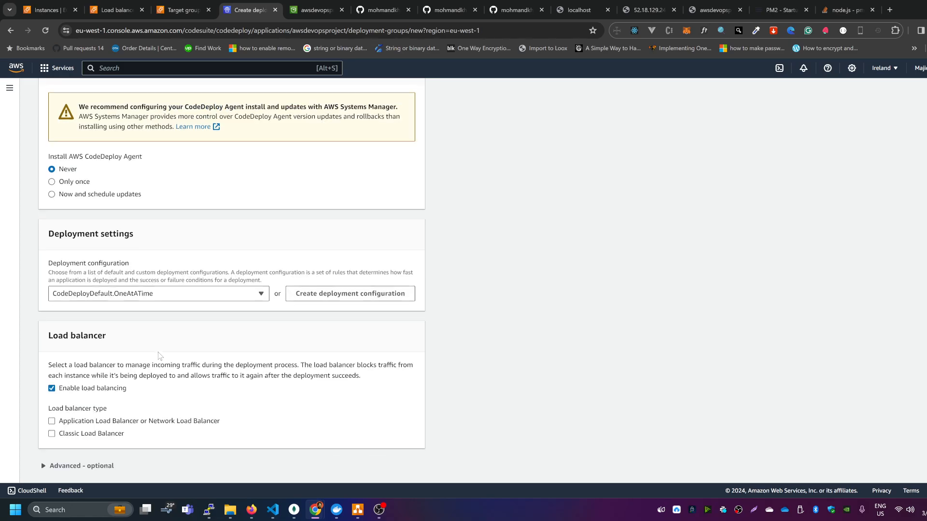
scroll(65, 379, "down", 1)
left_click(66, 380)
scroll(68, 381, "down", 1)
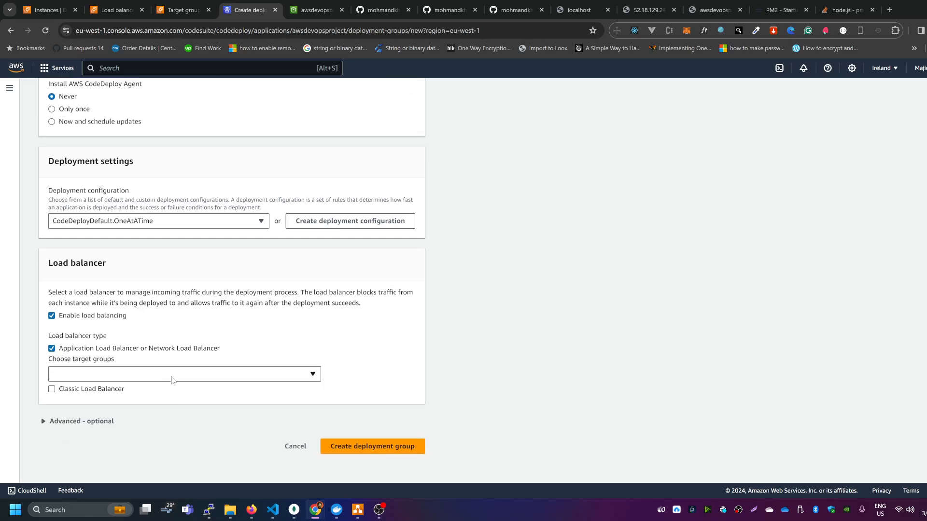
left_click(171, 377)
left_click(111, 391)
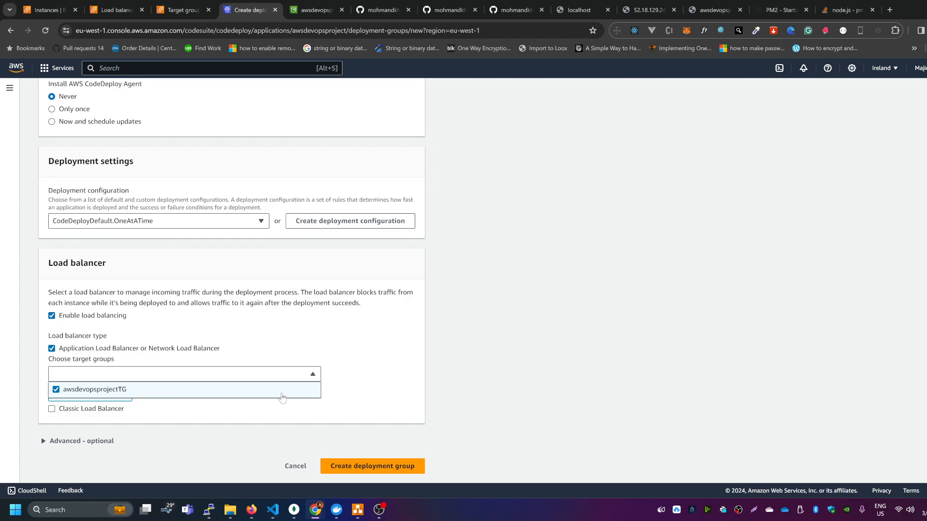
- Disable load balancing for the deployment group and create the group
left_click(52, 317)
left_click(53, 317)
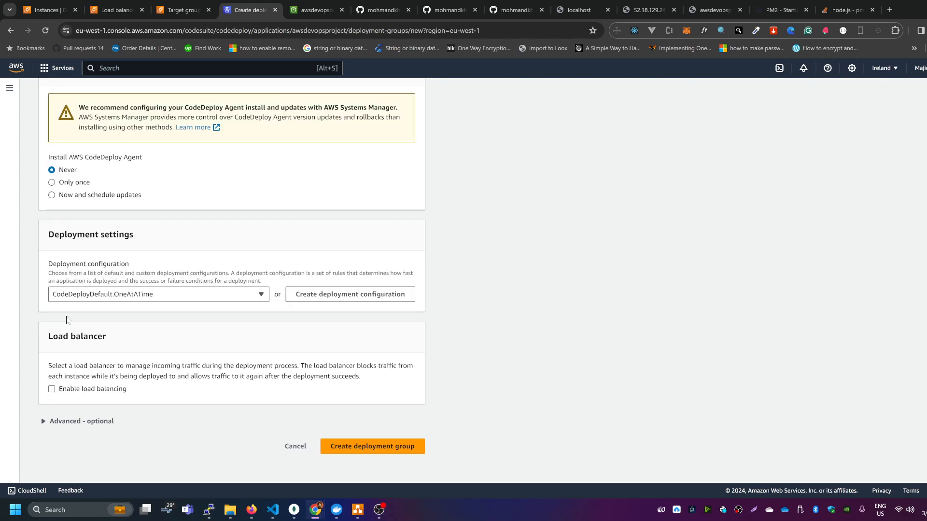
left_click(376, 447)
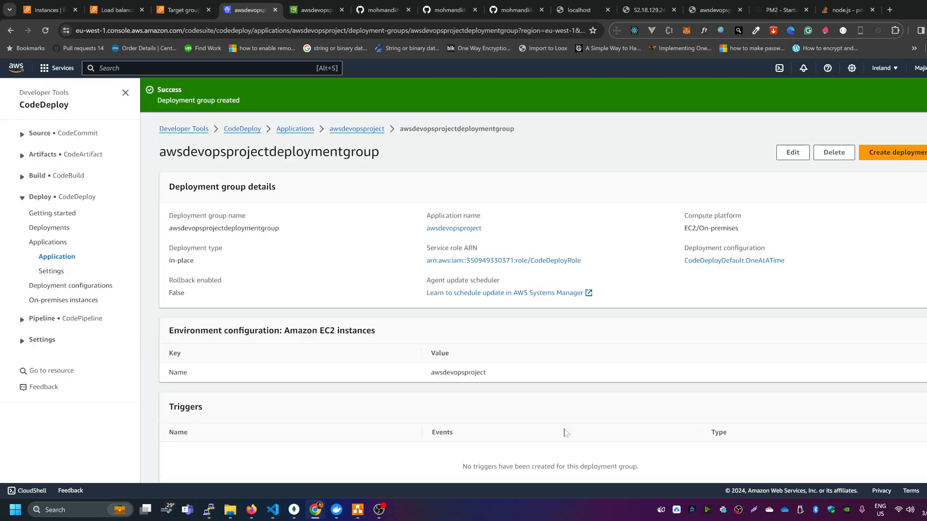
- Start a new pipeline in CodePipeline and name it awsdevopsprojectpipeline
left_click(22, 322)
left_click(57, 351)
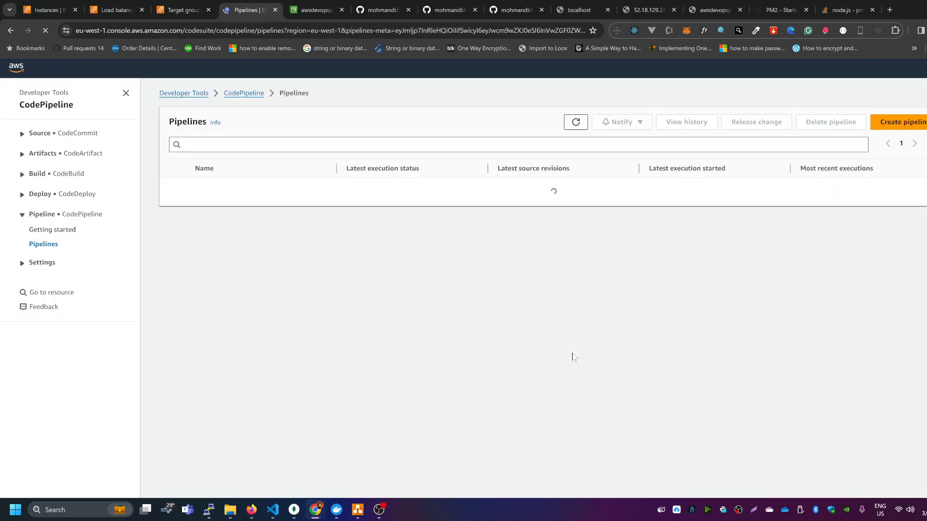
left_click(906, 124)
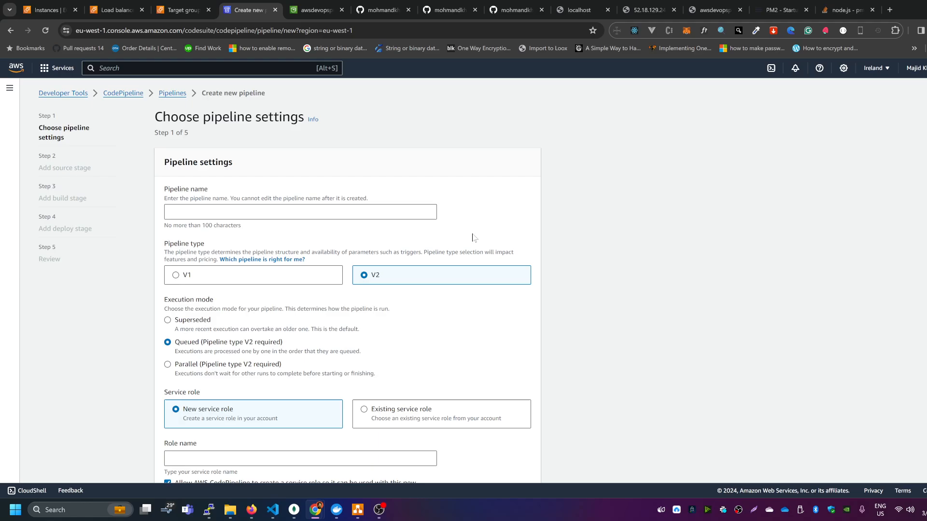
left_click(290, 212)
key("ctrl+v")
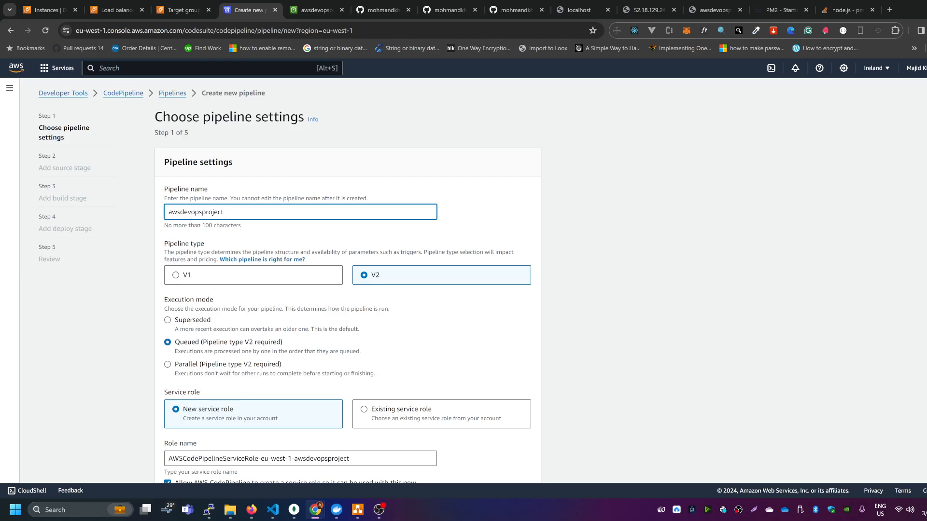
type("pipeline")
- Keep pipeline type V2 and review the execution mode options and the new service role's name
scroll(323, 209, "down", 3)
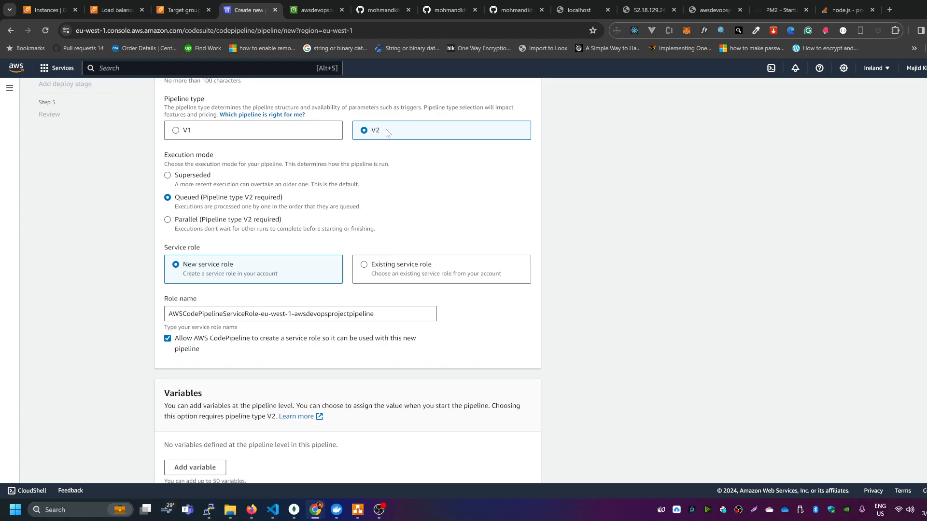
scroll(232, 216, "up", 2)
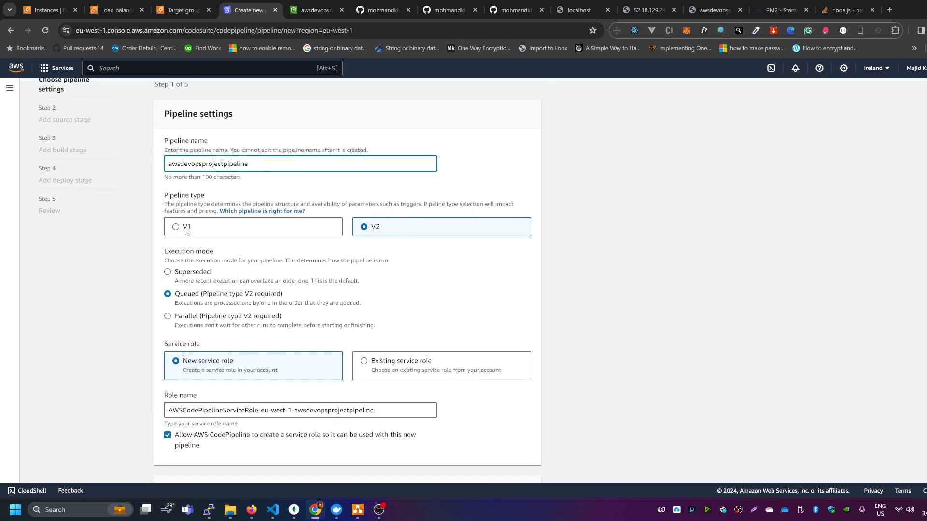
left_click(400, 235)
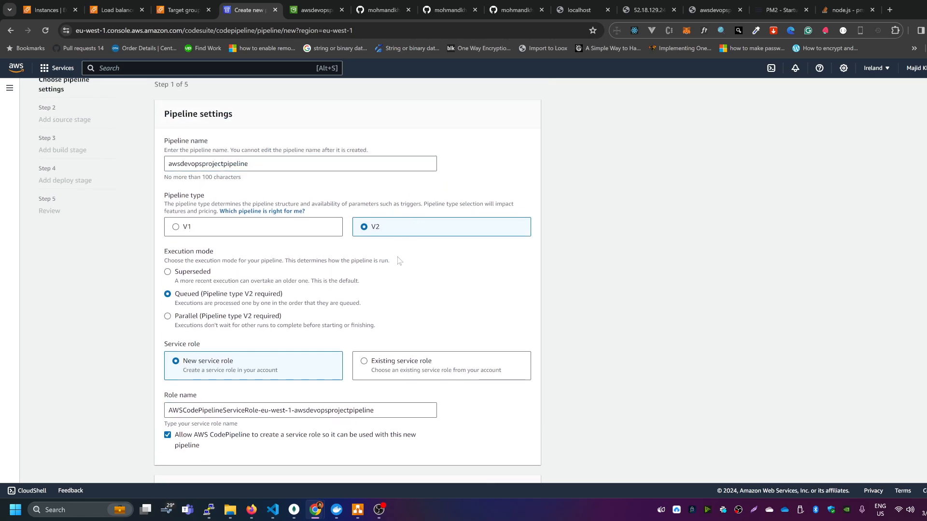
scroll(409, 261, "down", 1)
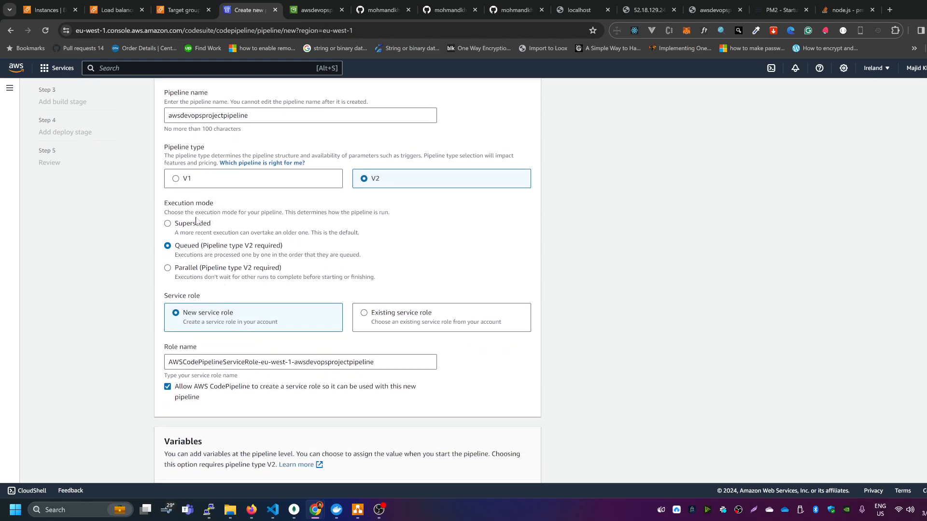
left_click_drag(164, 205, 222, 205)
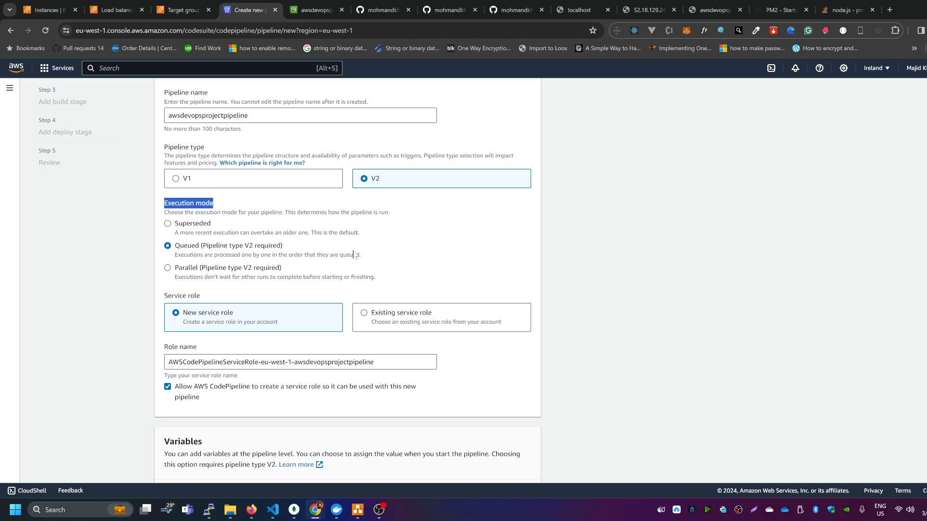
scroll(363, 249, "down", 1)
scroll(367, 244, "up", 1)
scroll(189, 254, "down", 3)
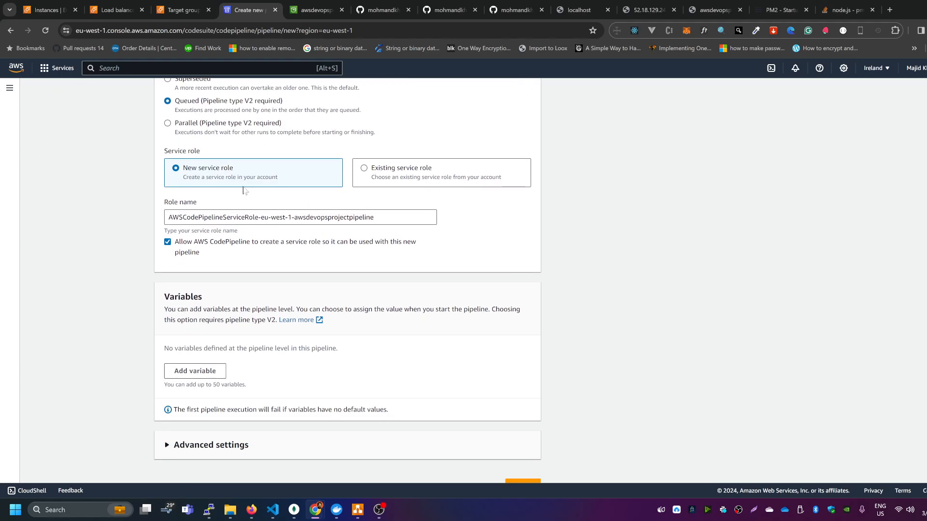
left_click_drag(377, 217, 145, 223)
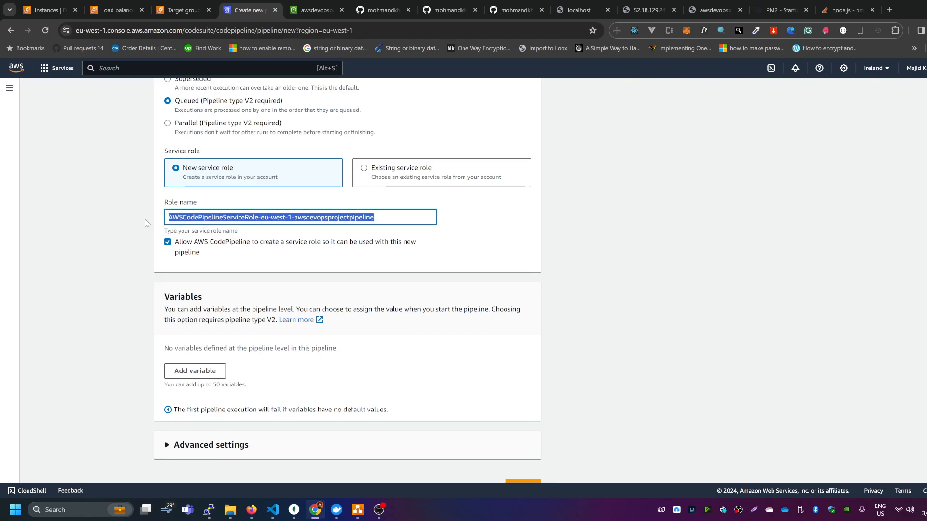
- In the advanced settings, set the artifact store to a custom location using the awsdevopsproject bucket
scroll(126, 249, "down", 1)
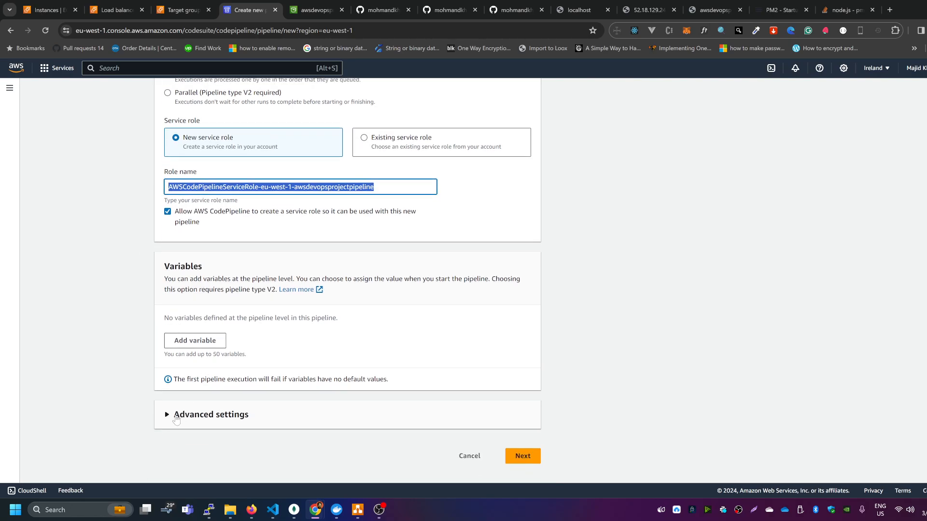
left_click(167, 415)
scroll(267, 395, "down", 3)
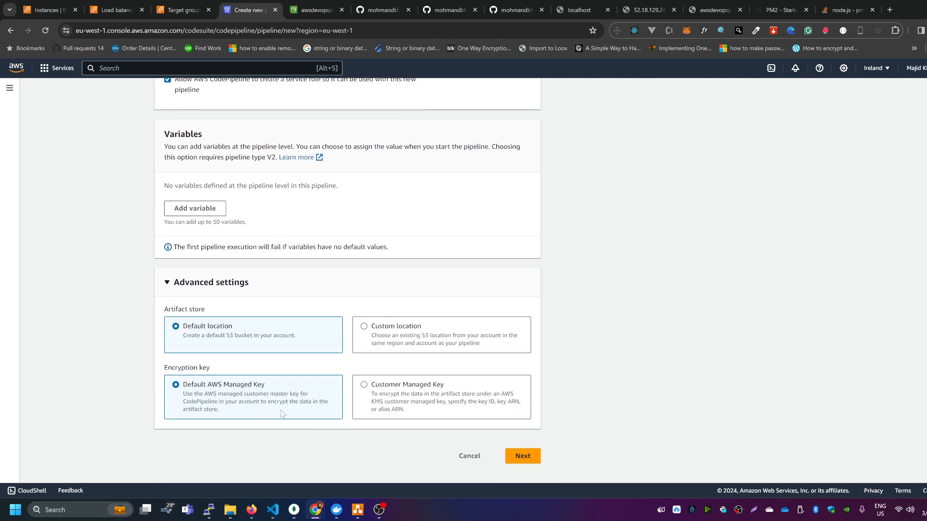
left_click(391, 331)
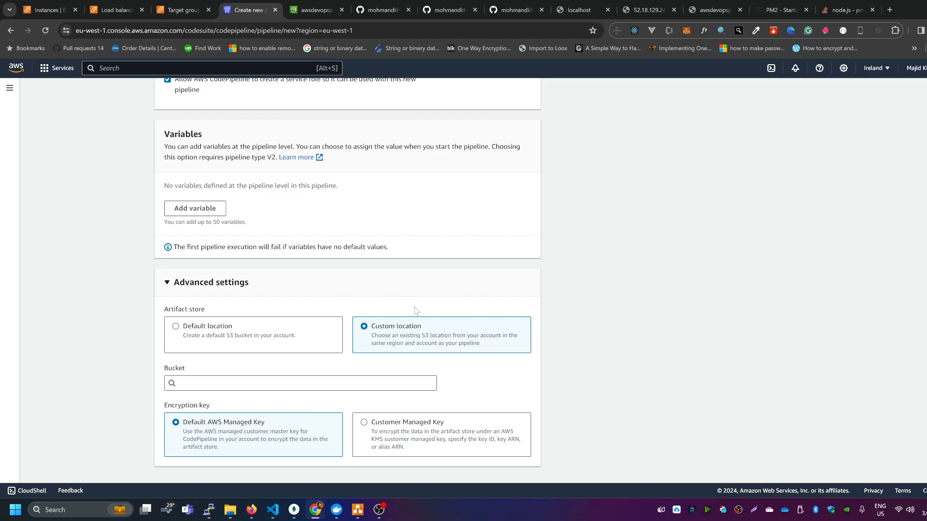
scroll(338, 323, "down", 1)
left_click(221, 344)
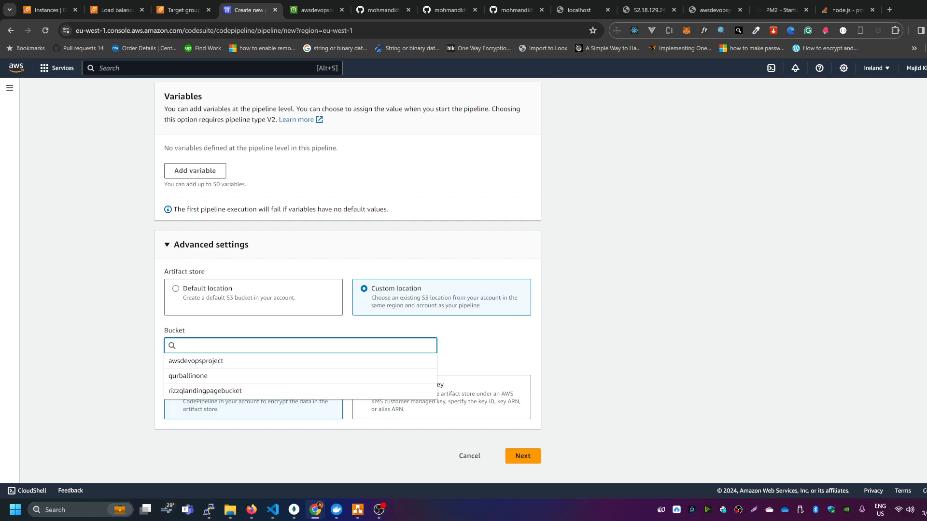
left_click(201, 363)
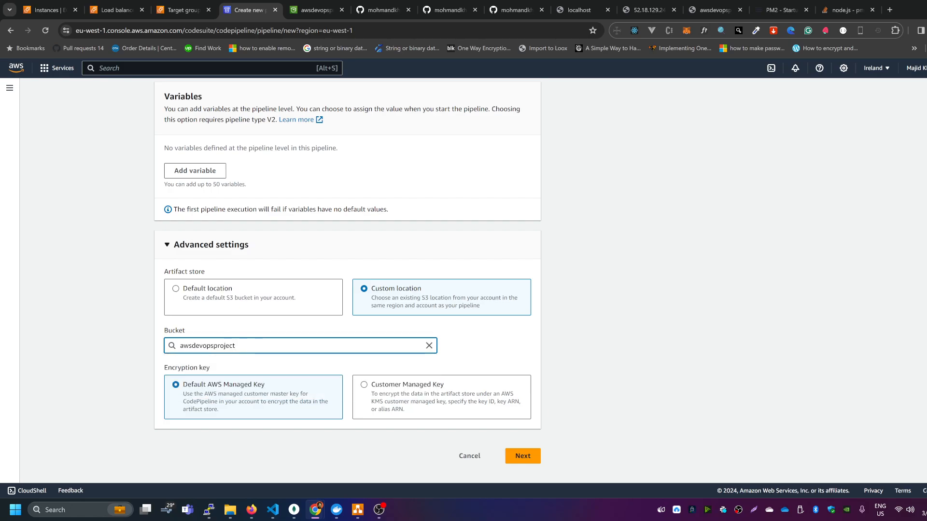
- Switch to the awsdevopsproject bucket in Amazon S3 and reload its object list to check its folders
left_click_drag(235, 346, 179, 346)
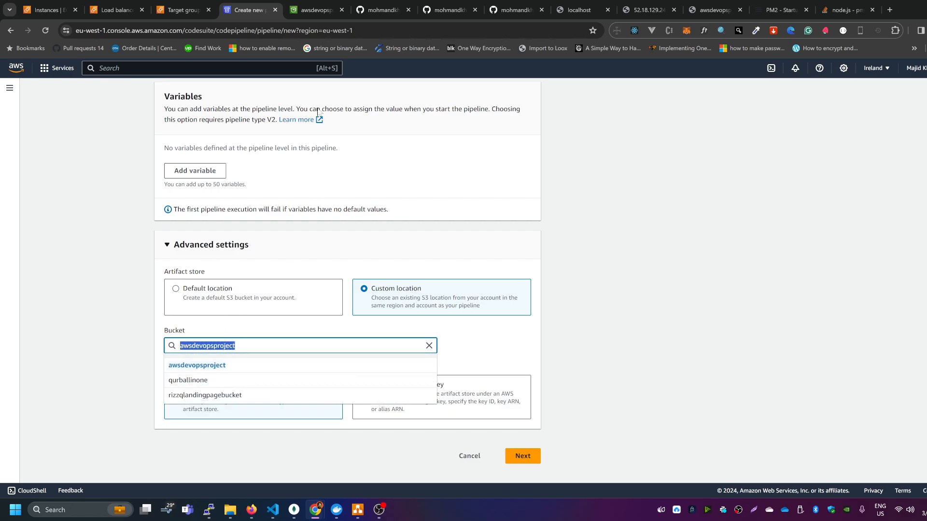
left_click(321, 14)
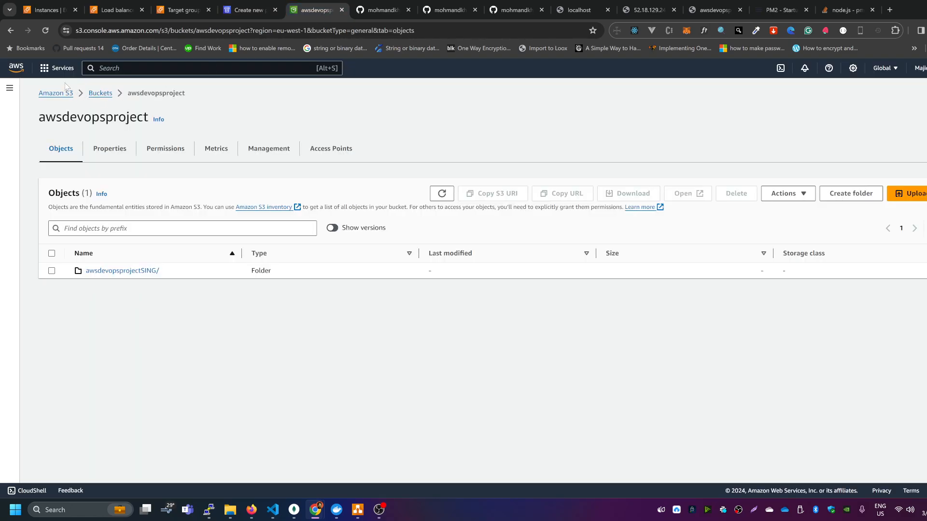
left_click(45, 29)
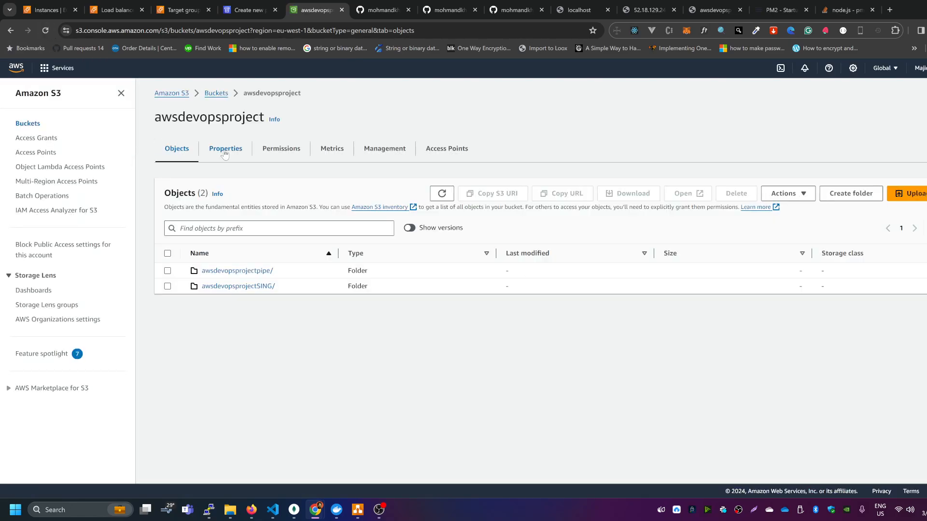
- Check the bucket list in Amazon S3, return to the new pipeline and submit its settings with awsdevopsproject as the artifact bucket
left_click(216, 93)
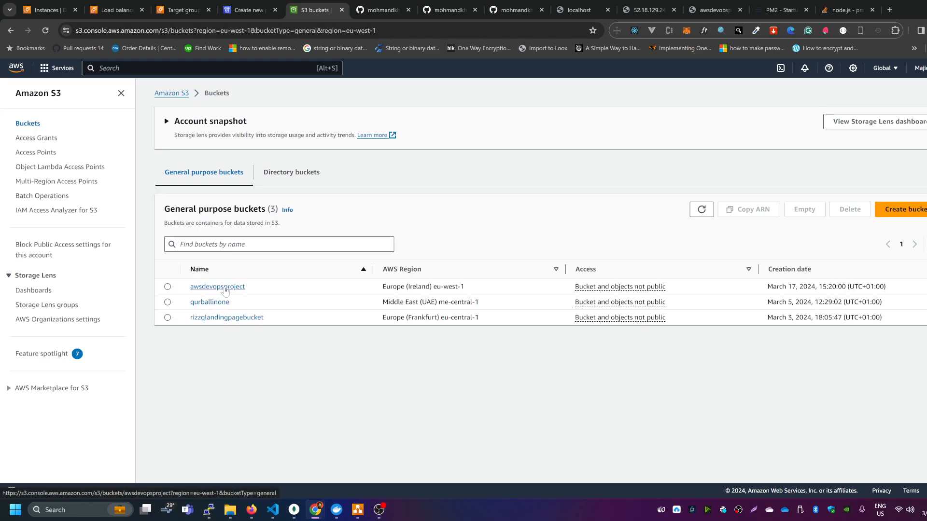
left_click(246, 9)
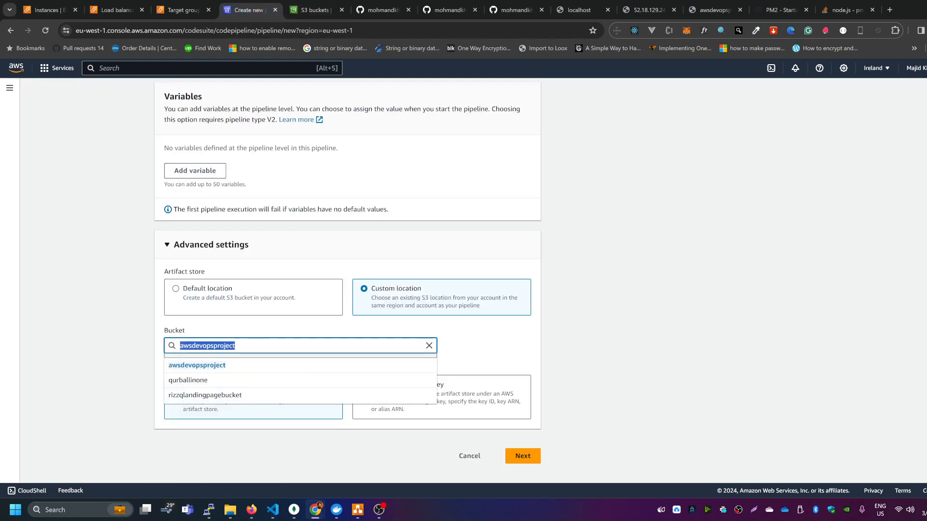
left_click(203, 369)
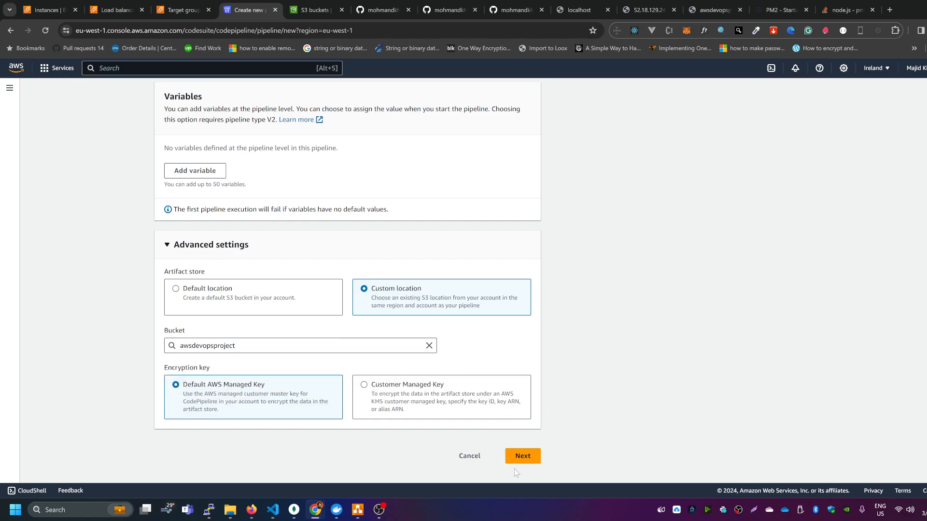
left_click(524, 455)
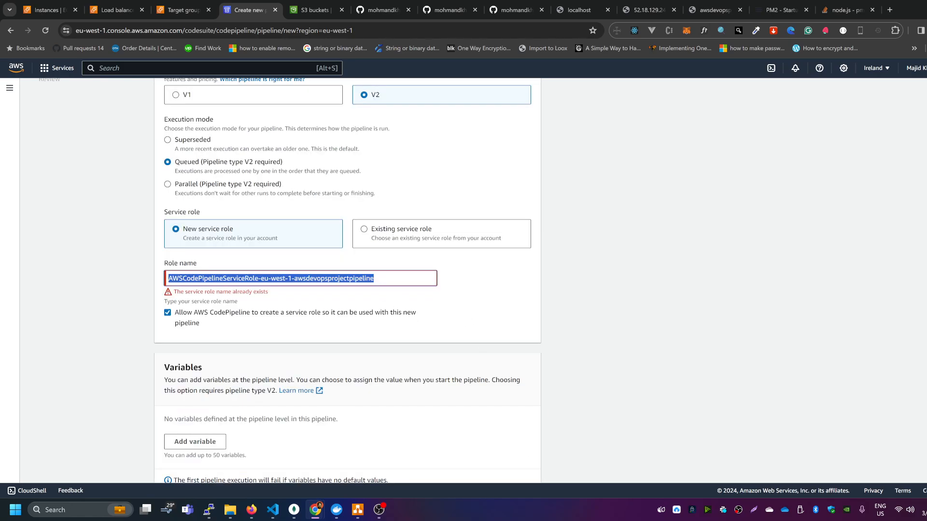
- Shorten the new service role's name to AWSCodePipelineServiceRole-eu-west-1-awsdevopsproject and continue to the source stage
left_click(333, 289)
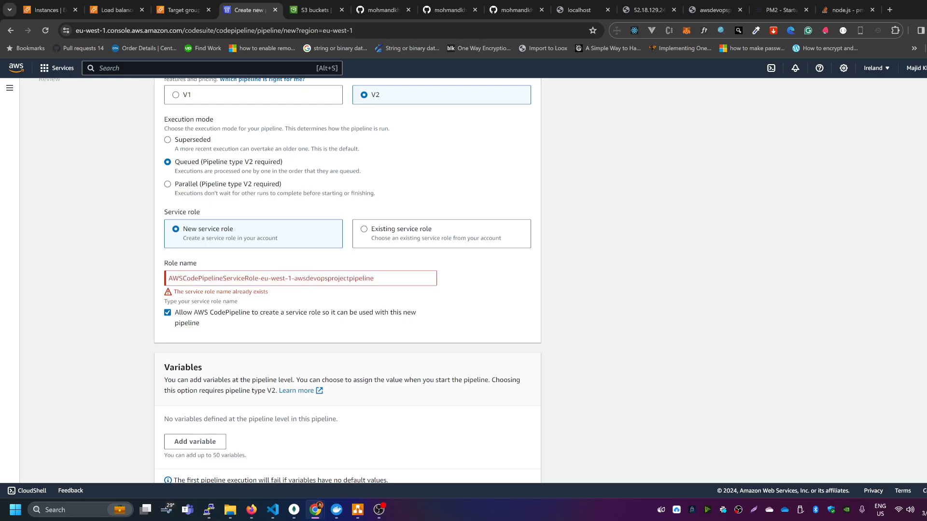
left_click(374, 278)
left_click_drag(374, 278, 349, 278)
key("BackSpace")
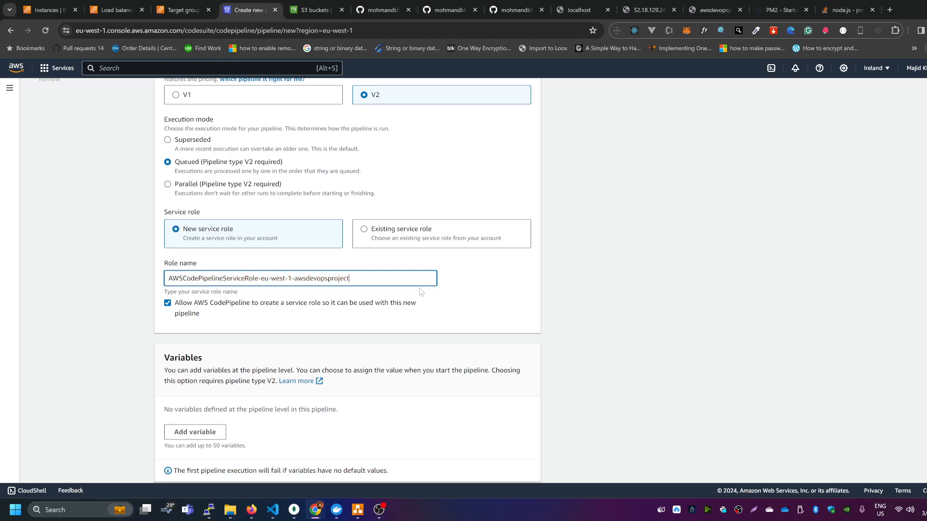
left_click(544, 298)
scroll(544, 299, "down", 5)
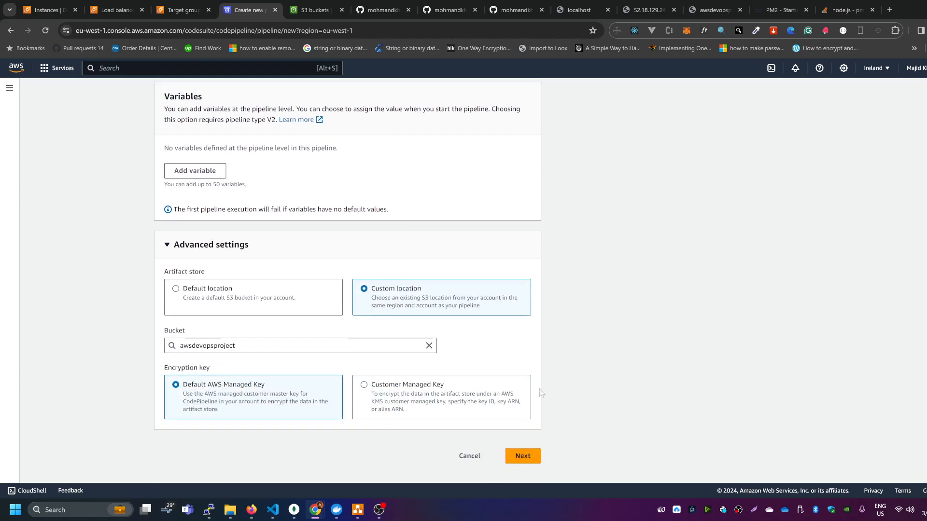
left_click(522, 457)
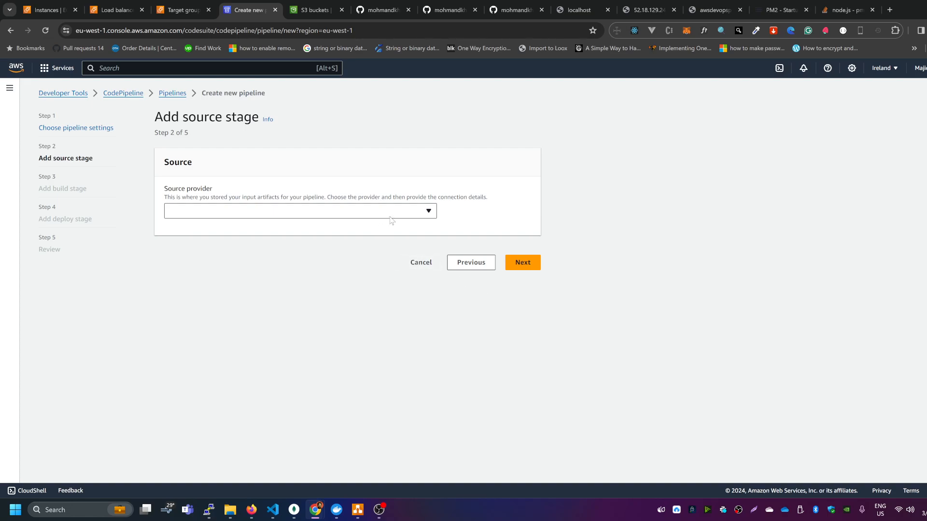
- Choose GitHub (Version 2) as the source provider and start a new GitHub connection named awsdevopsporject
left_click(403, 211)
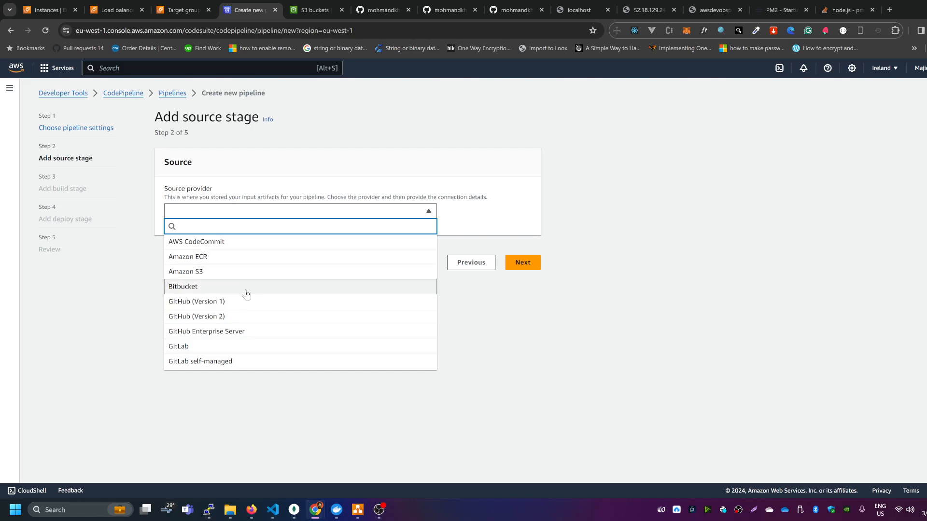
left_click(218, 316)
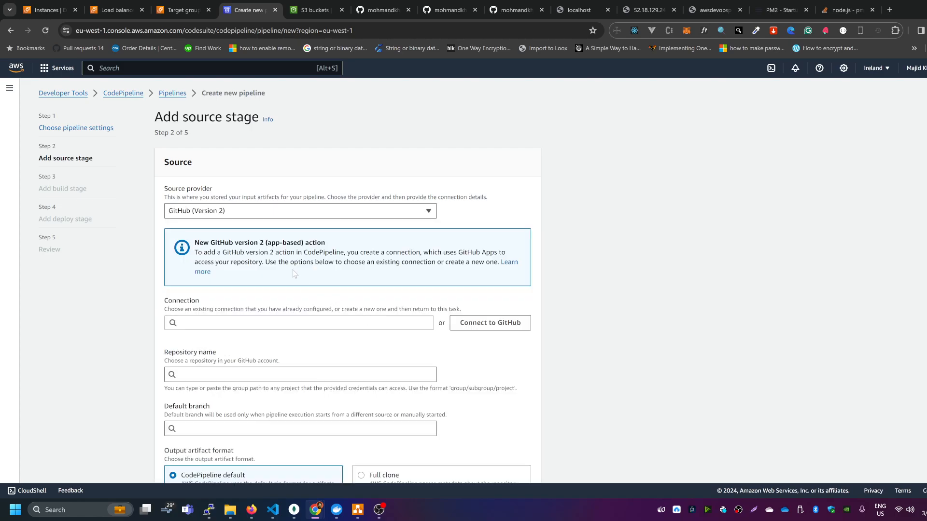
scroll(345, 246, "down", 2)
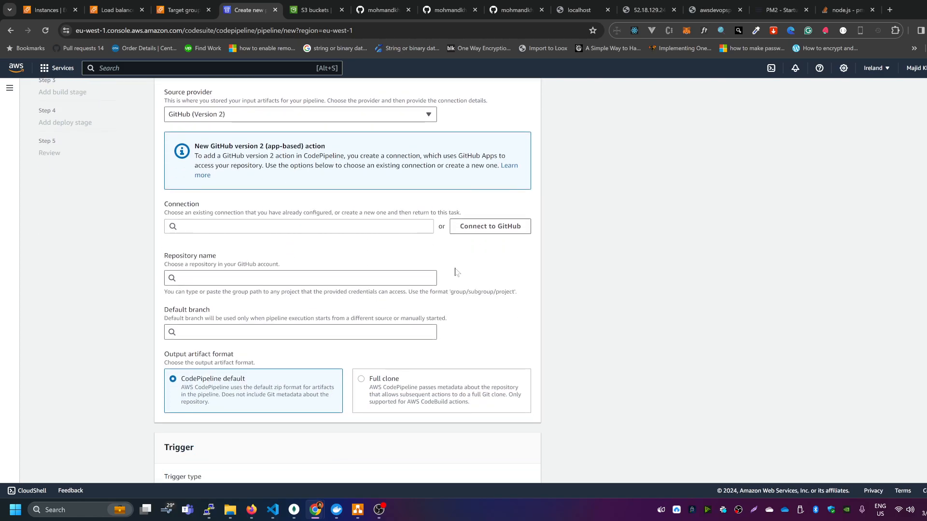
left_click(483, 227)
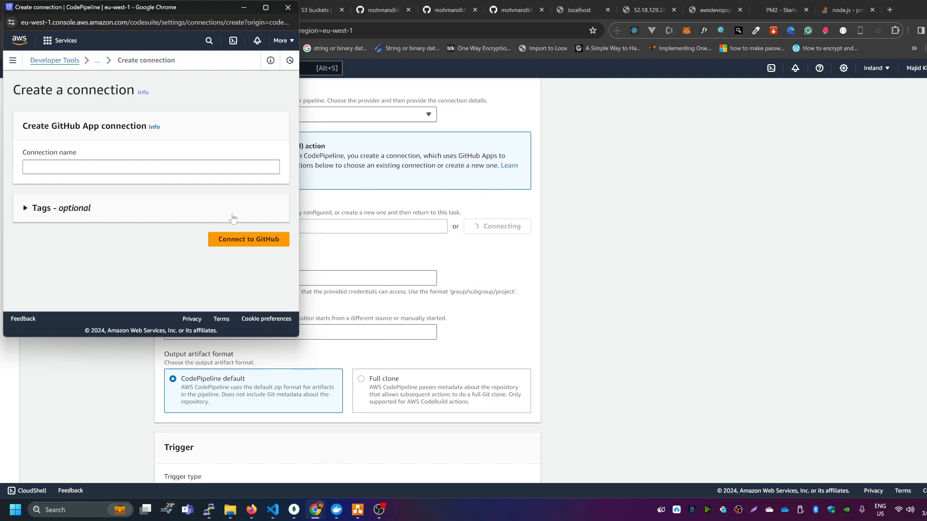
left_click(150, 167)
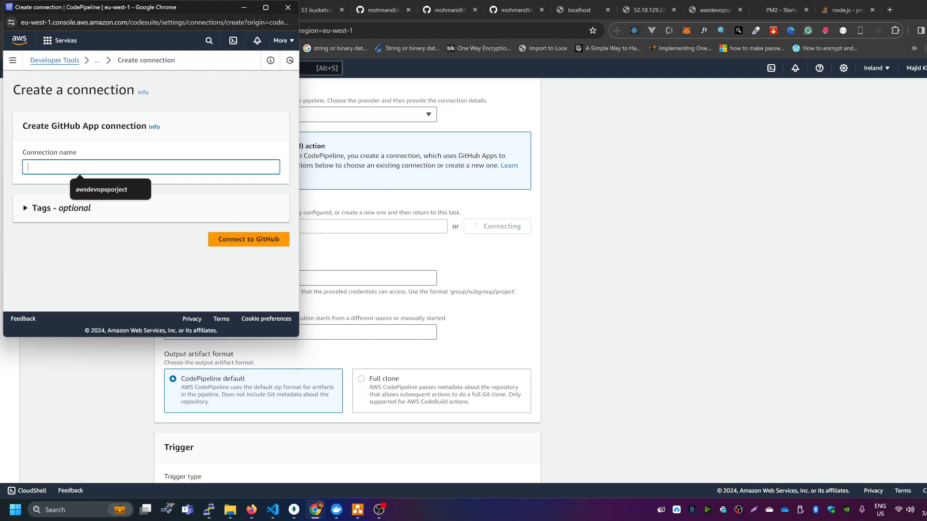
left_click(117, 192)
left_click(248, 239)
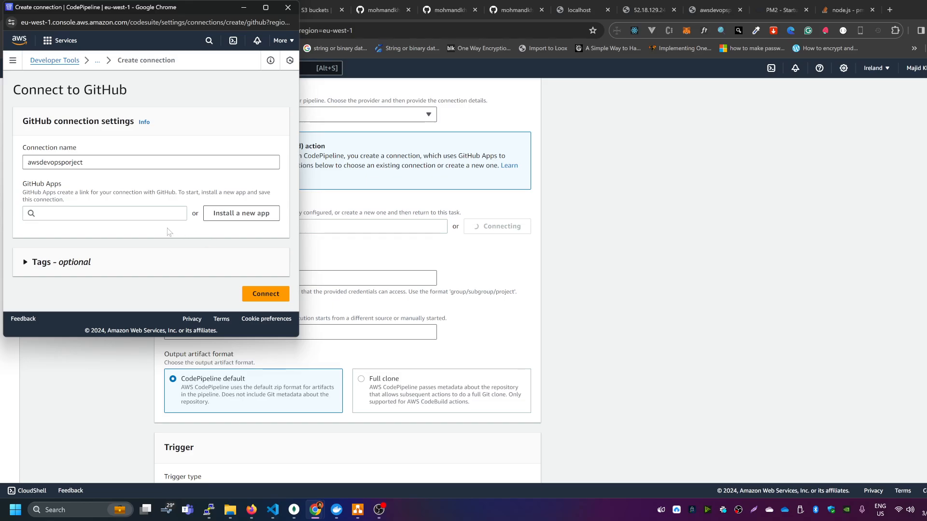
- Link the connection to the GitHub app of the account that owns the sample repository and complete the connection
left_click(105, 214)
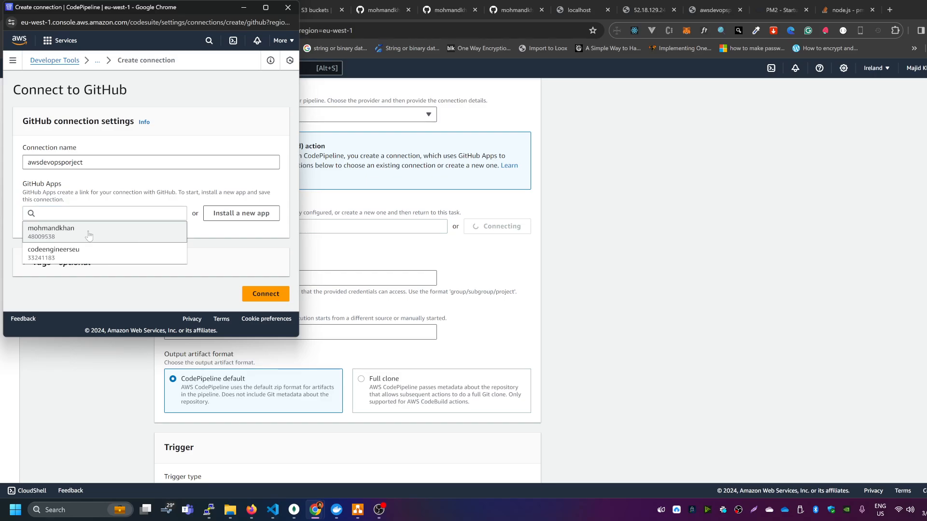
left_click(110, 236)
left_click(284, 297)
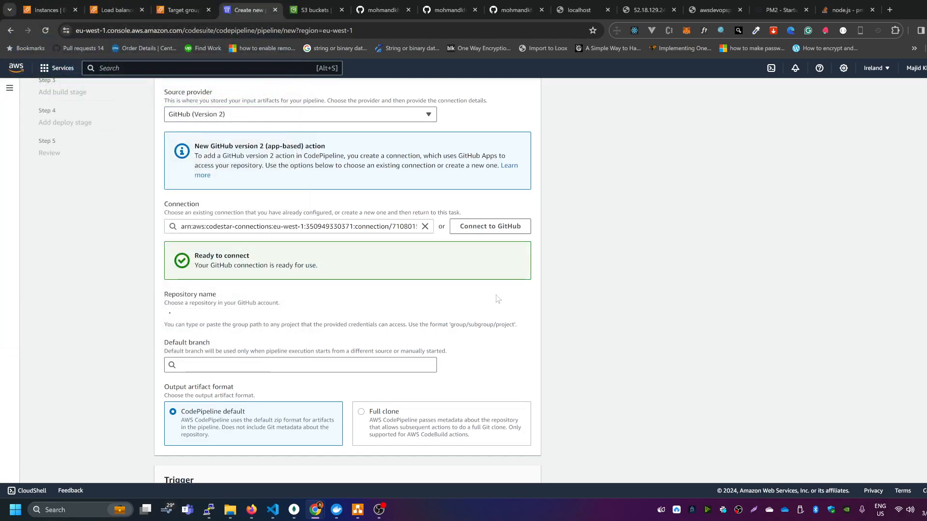
- Search the repositories for aws, select awsdevopsprojectsample as the source, and check that repository's page on GitHub
scroll(395, 301, "down", 2)
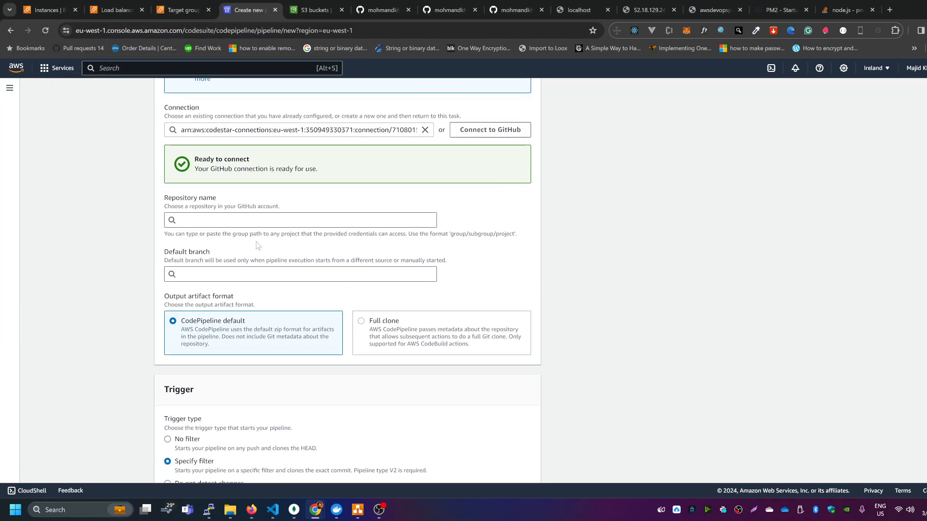
left_click(257, 220)
type("a")
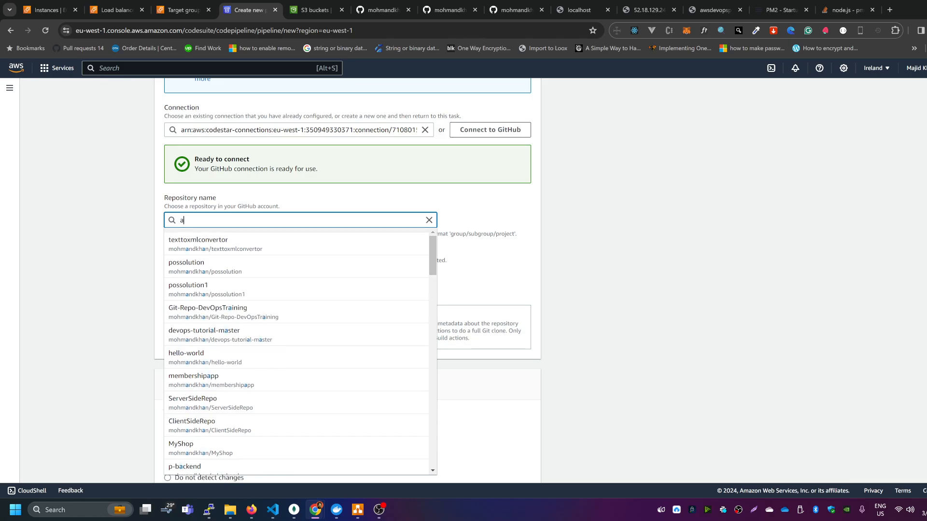
type("ws")
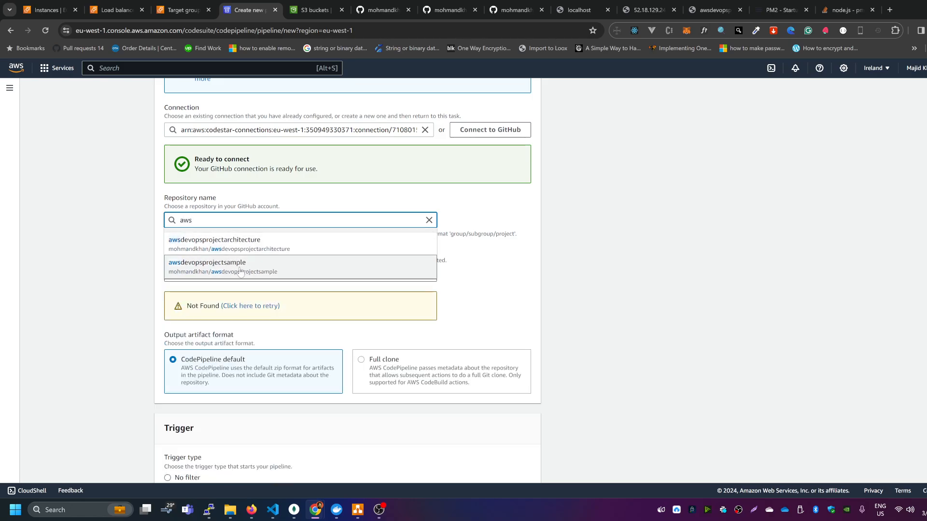
left_click(241, 267)
left_click(370, 10)
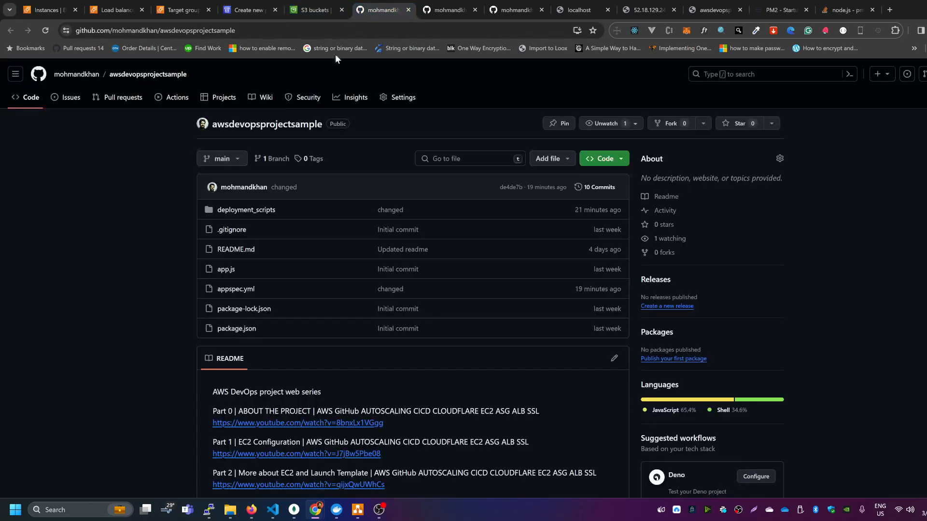
left_click(240, 6)
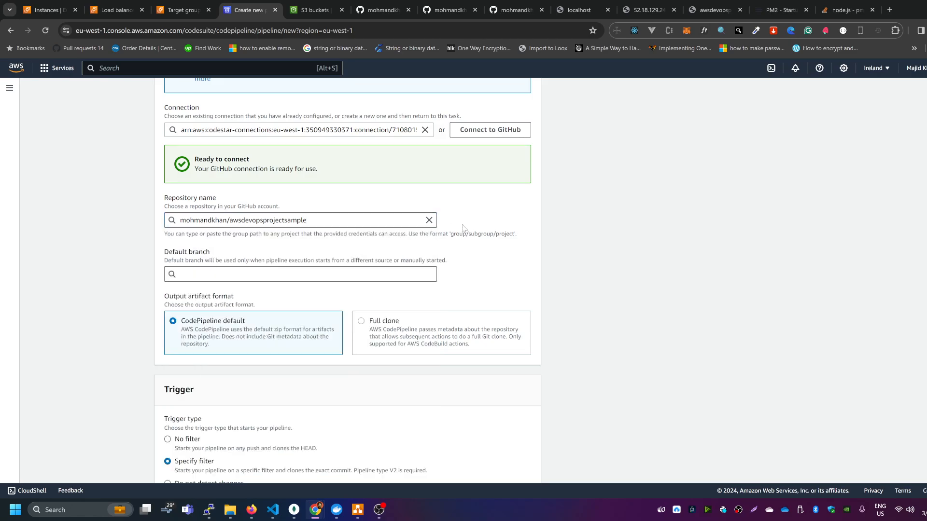
- Set the default branch to main and the trigger type to No filter, completing the source stage
key("Escape")
key("Tab")
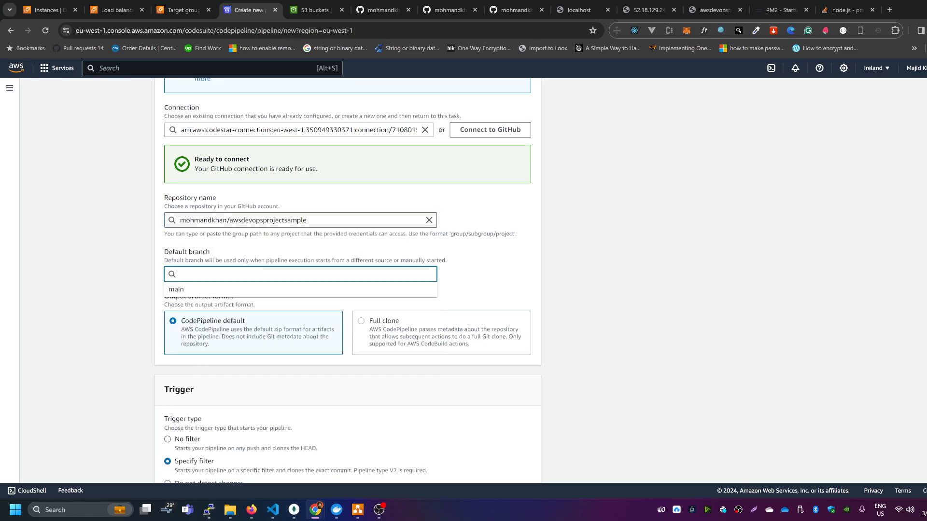
left_click(183, 292)
left_click(475, 284)
scroll(483, 280, "down", 2)
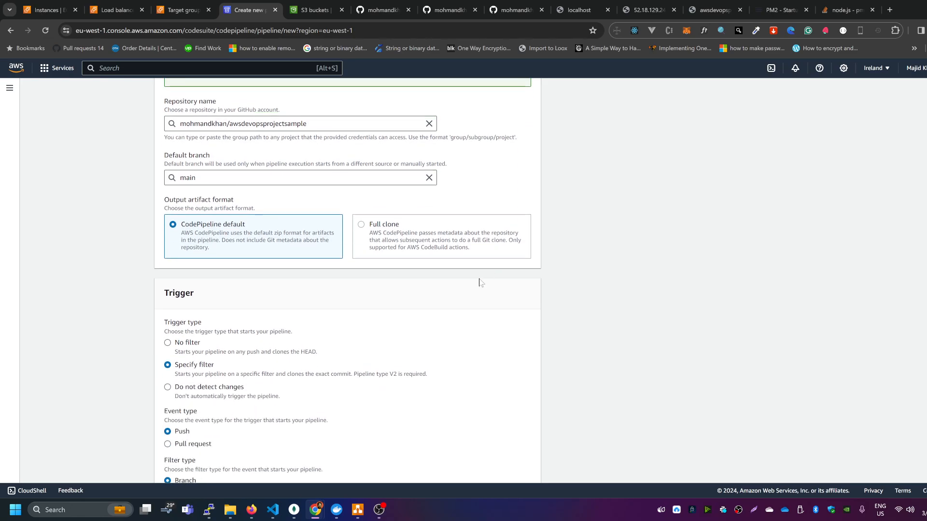
scroll(289, 282, "down", 2)
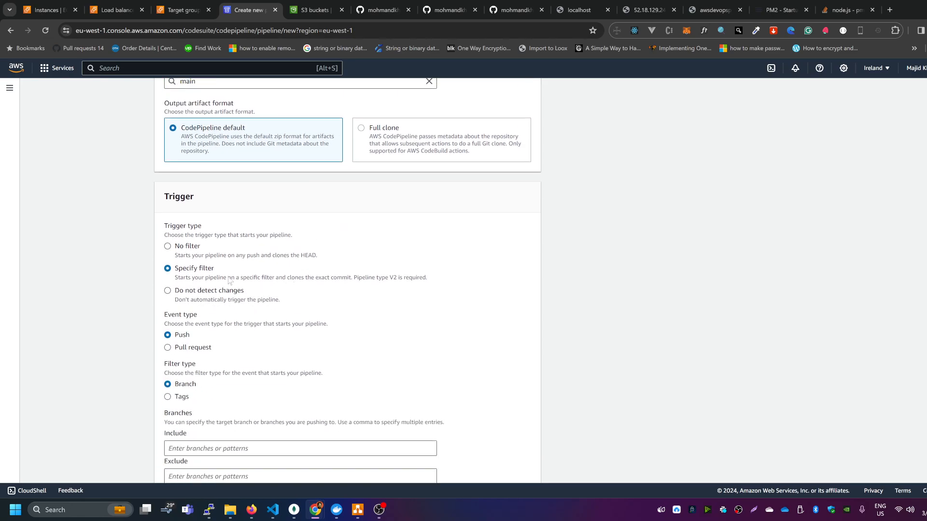
left_click(179, 247)
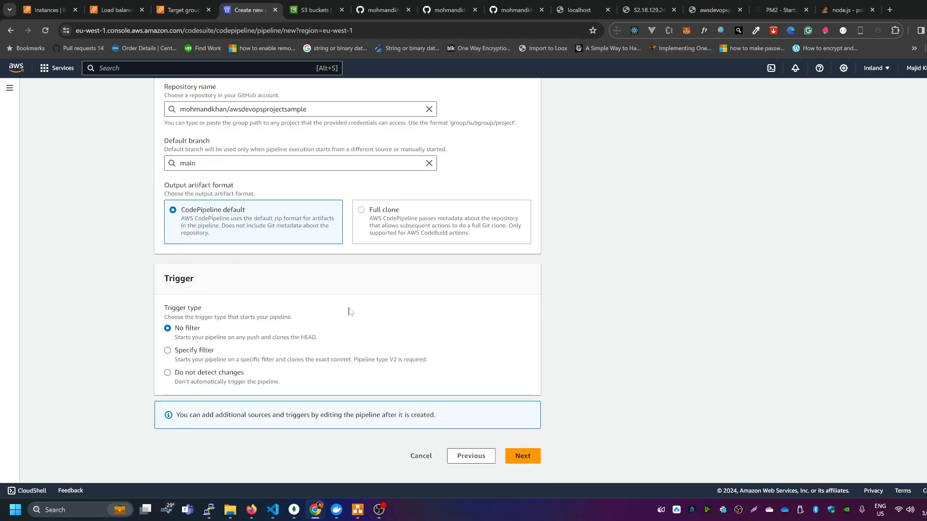
left_click(523, 457)
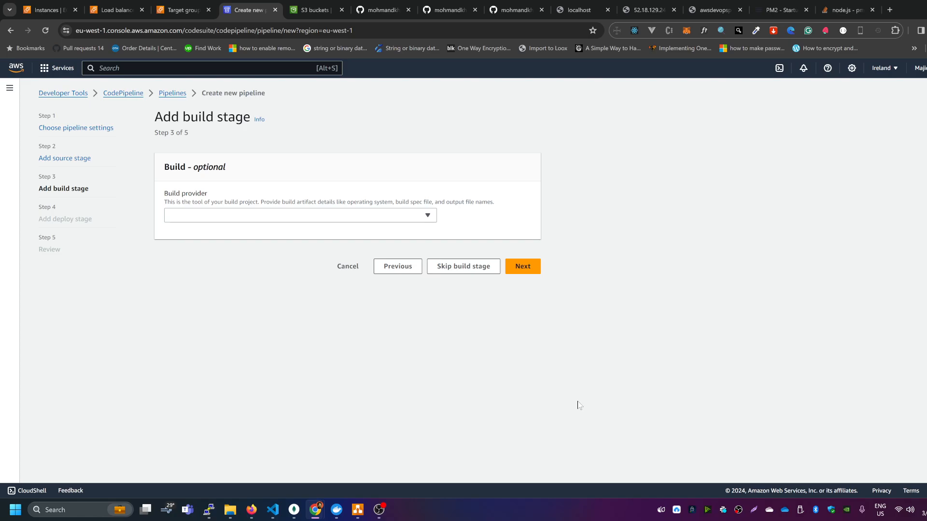
- Skip the optional build stage and confirm leaving it out of the pipeline
left_click(392, 218)
left_click(483, 228)
left_click(463, 271)
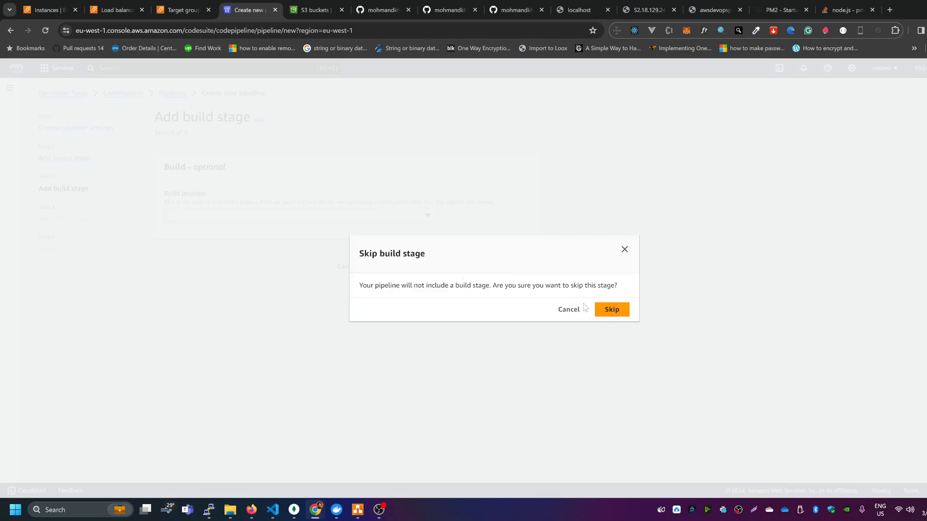
left_click(610, 310)
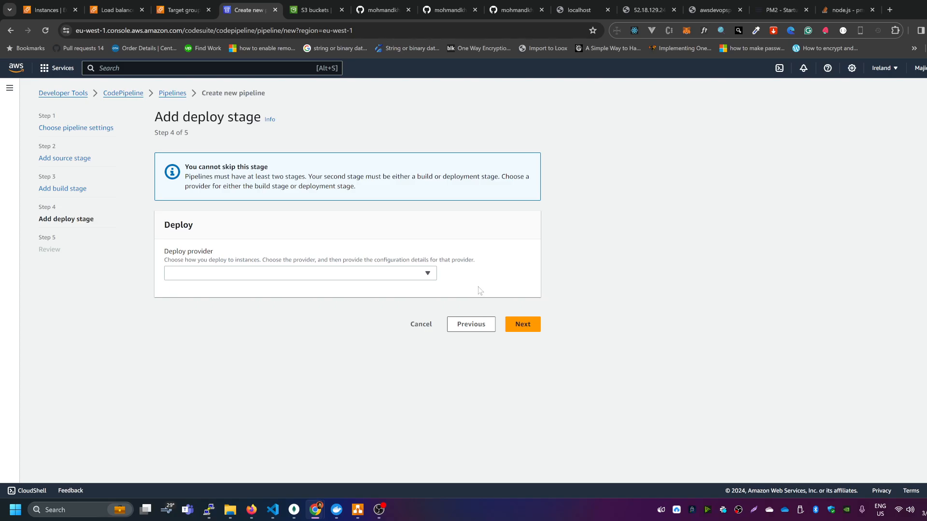
- Configure the deploy stage with AWS CodeDeploy, application awsdevopsproject and deployment group awsdevopsprojectdeploymentgroup, and continue to the review
left_click(428, 275)
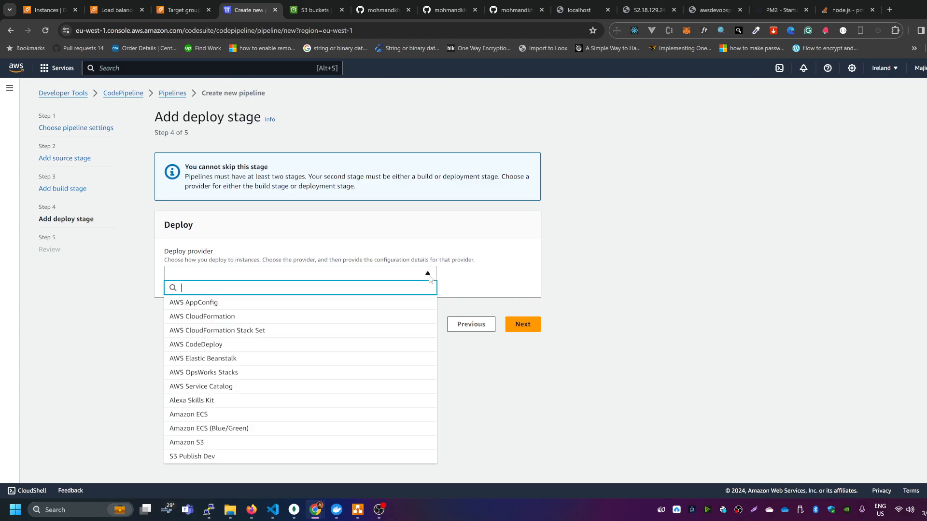
left_click(254, 344)
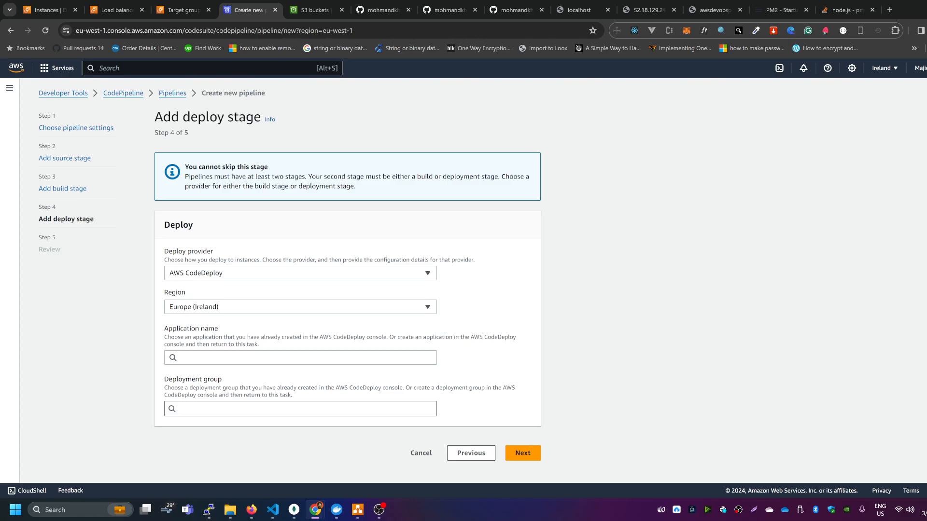
left_click(181, 358)
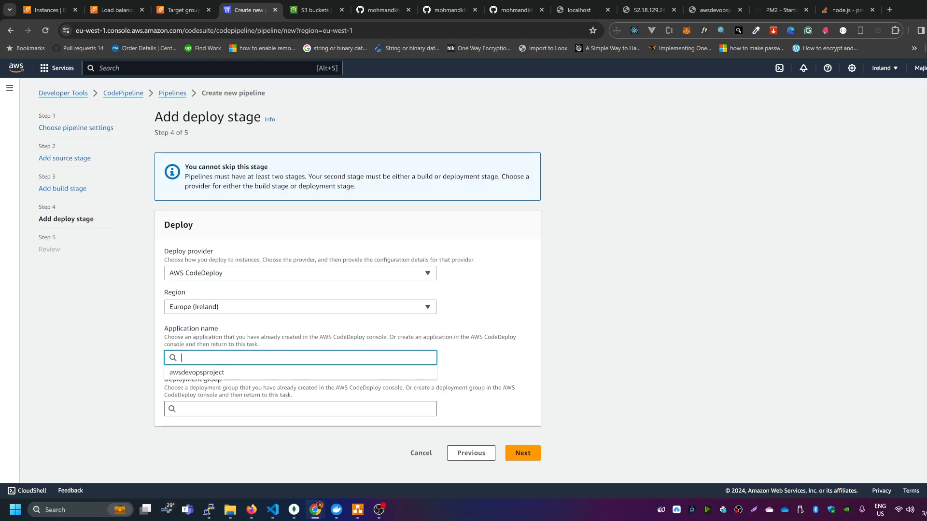
left_click(223, 373)
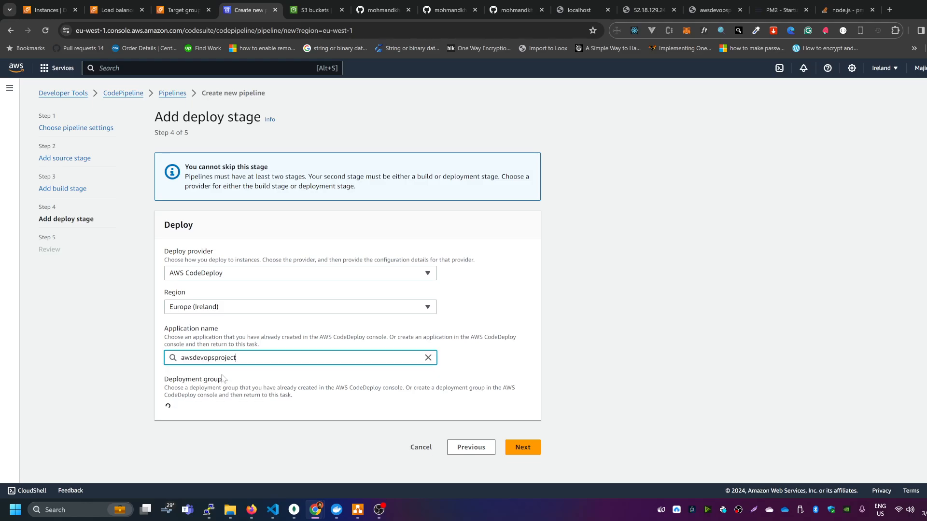
left_click(241, 409)
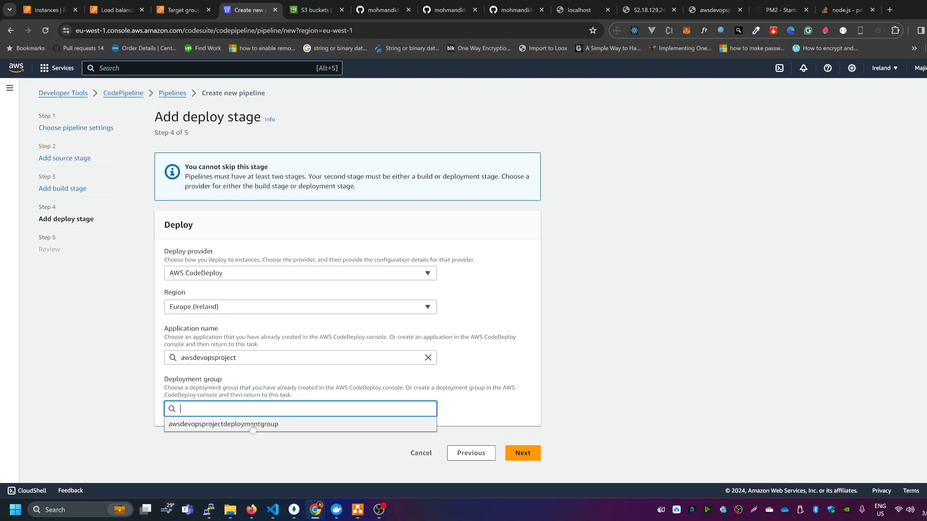
left_click(310, 430)
left_click(528, 452)
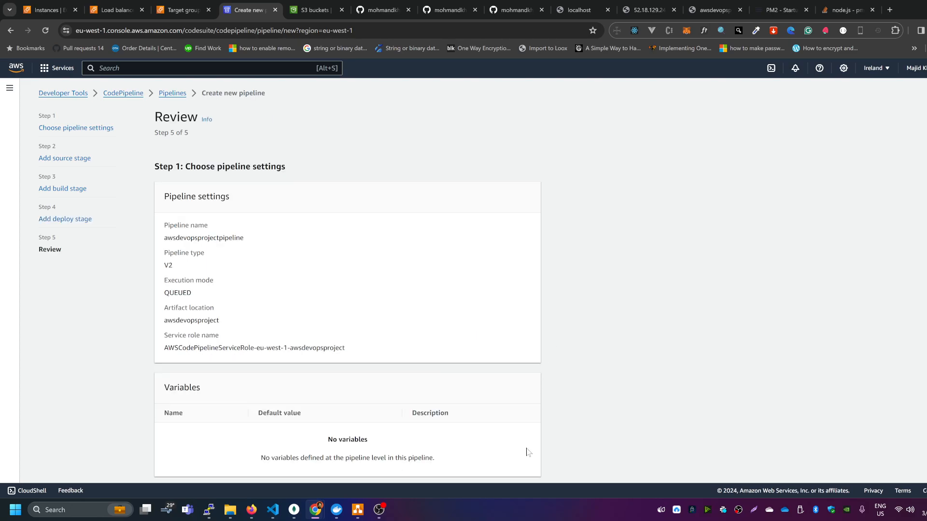
- Review the new pipeline's settings, source, trigger, build and deploy stages on the summary page
scroll(598, 357, "down", 15)
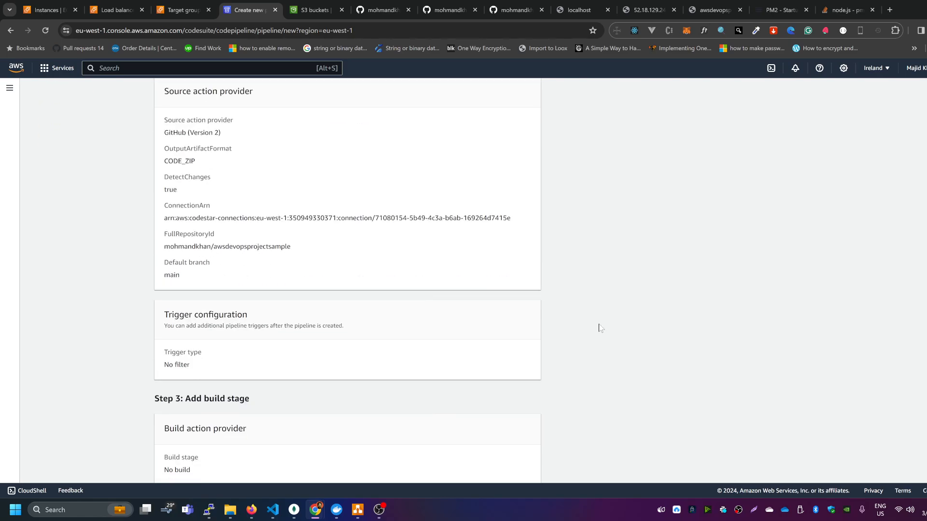
scroll(601, 323, "up", 15)
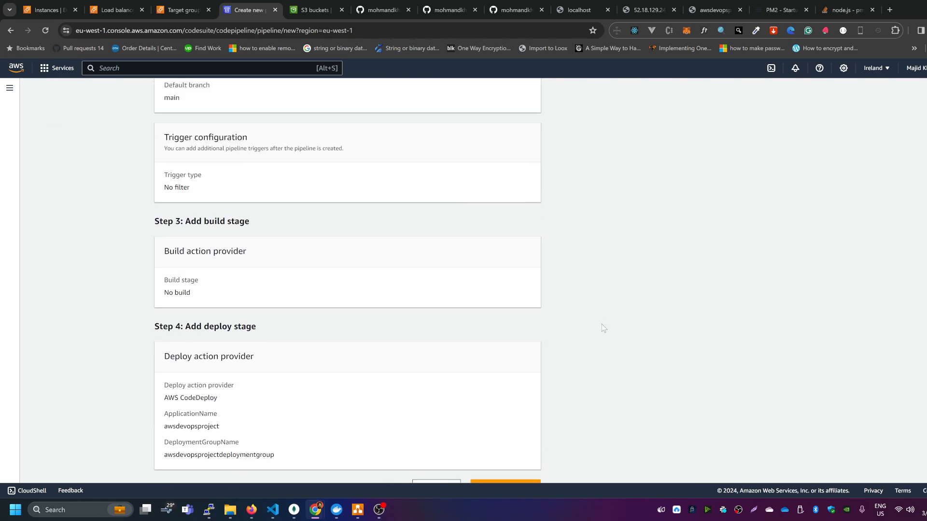
scroll(602, 327, "down", 15)
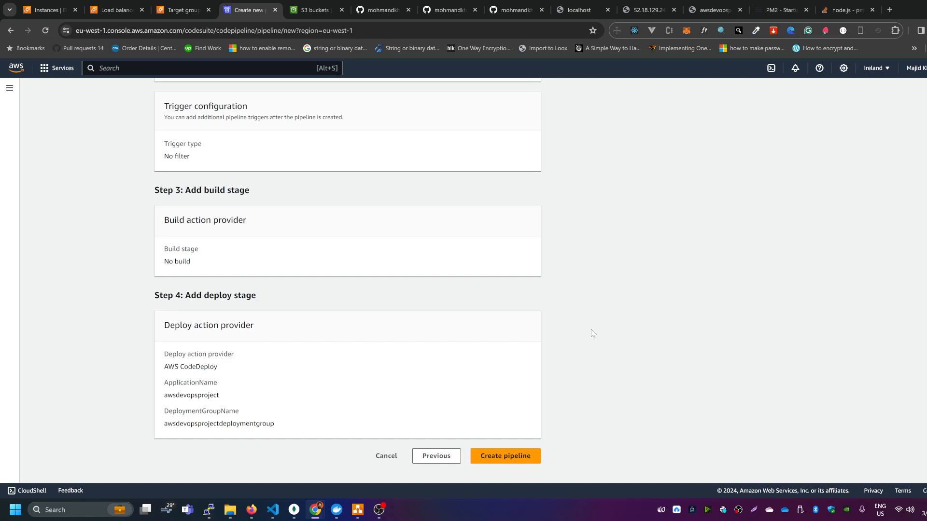
key("ctrl+f")
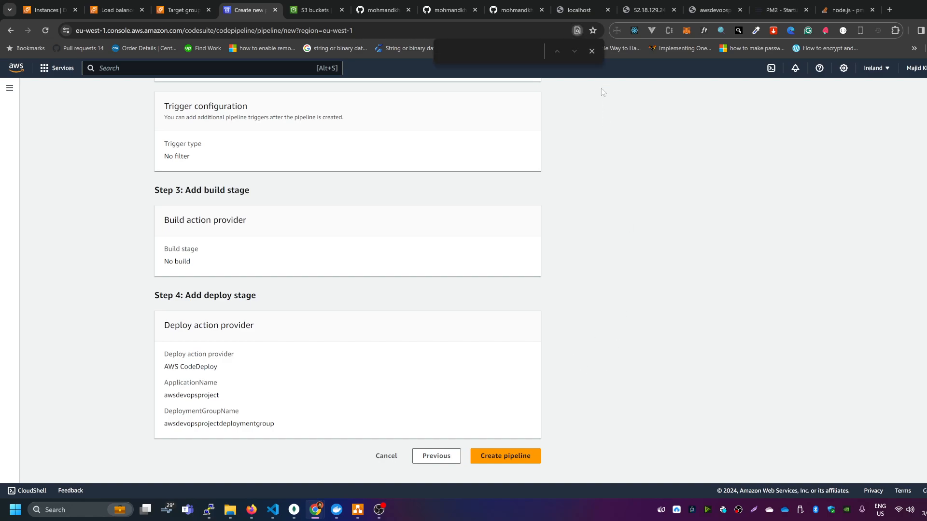
left_click(592, 51)
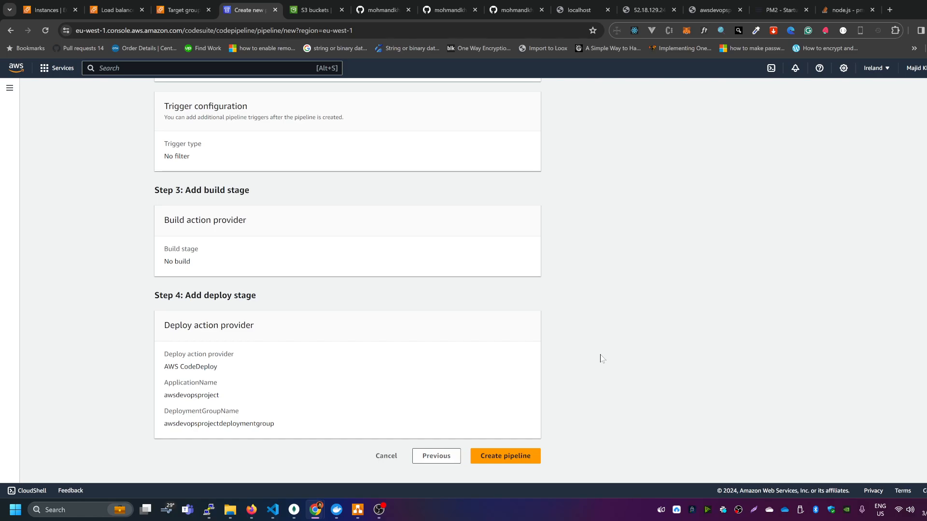
- Check the awsdevopsprojectsample repository on GitHub and switch to VS Code to inspect the root route's heading text in app.js
left_click(386, 12)
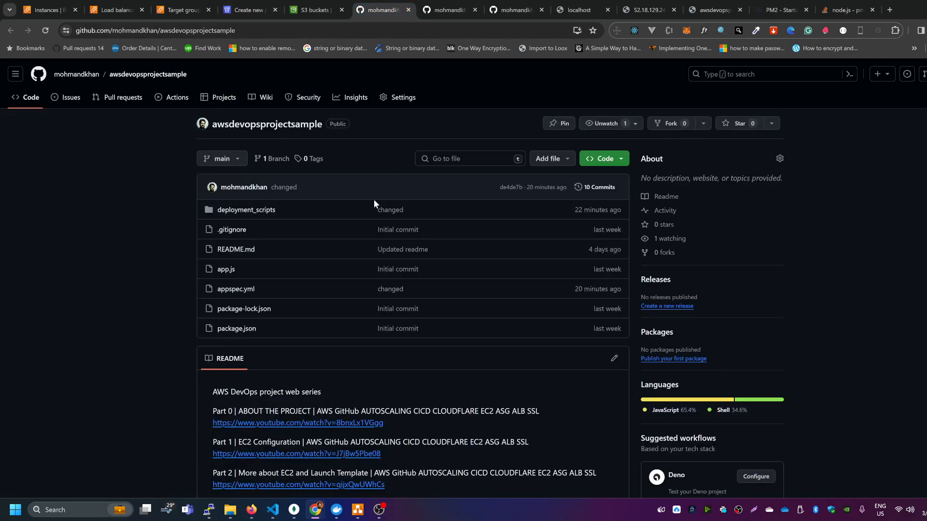
key("alt+Tab")
key("alt+Tab")
key("alt+Tab")
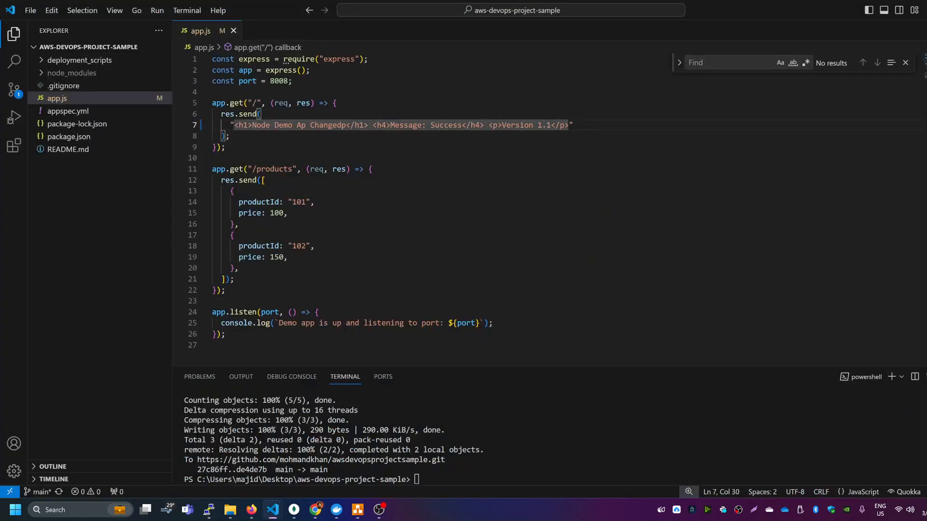
key("shift+Left")
key("shift+Left")
key("shift+Left")
key("shift+Left")
key("shift+Left")
key("shift+Left")
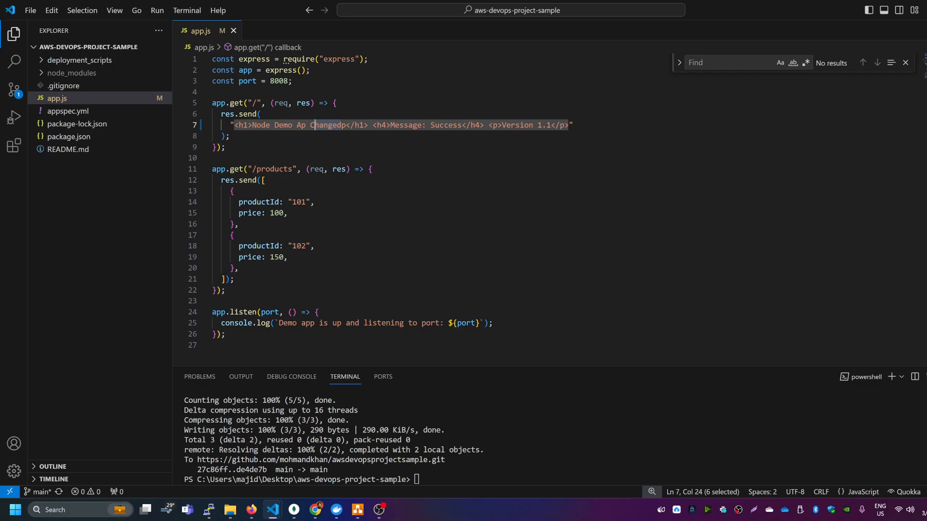
left_click(231, 136)
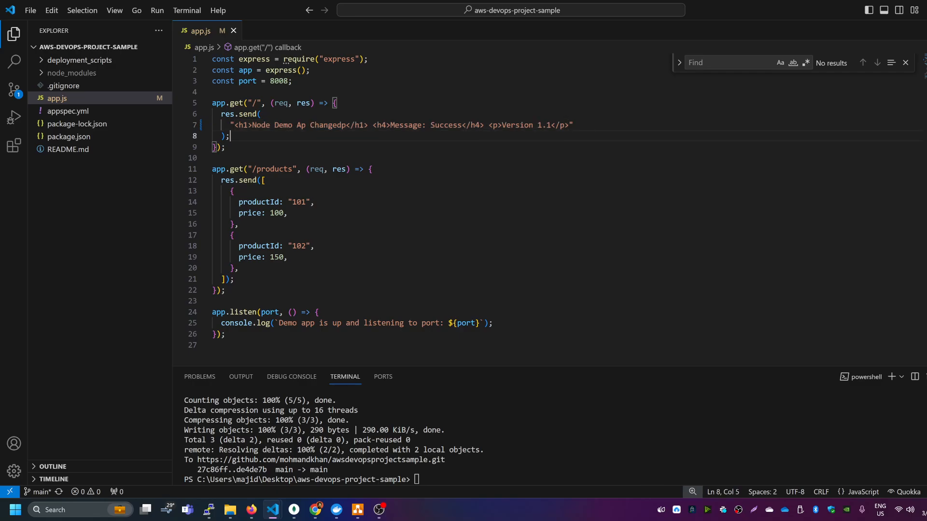
- Open appspec.yml and examine the source and destination paths in its files section
left_click(71, 112)
double_click(73, 113)
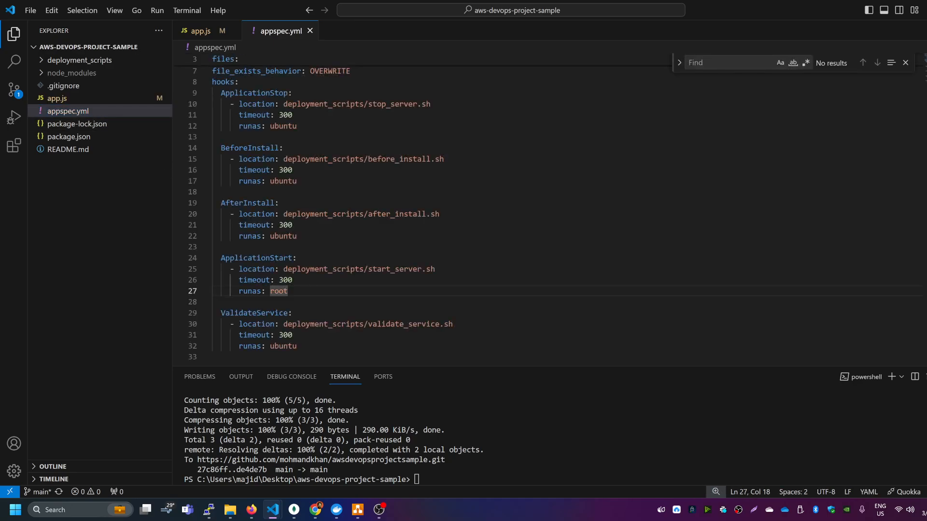
scroll(338, 208, "up", 3)
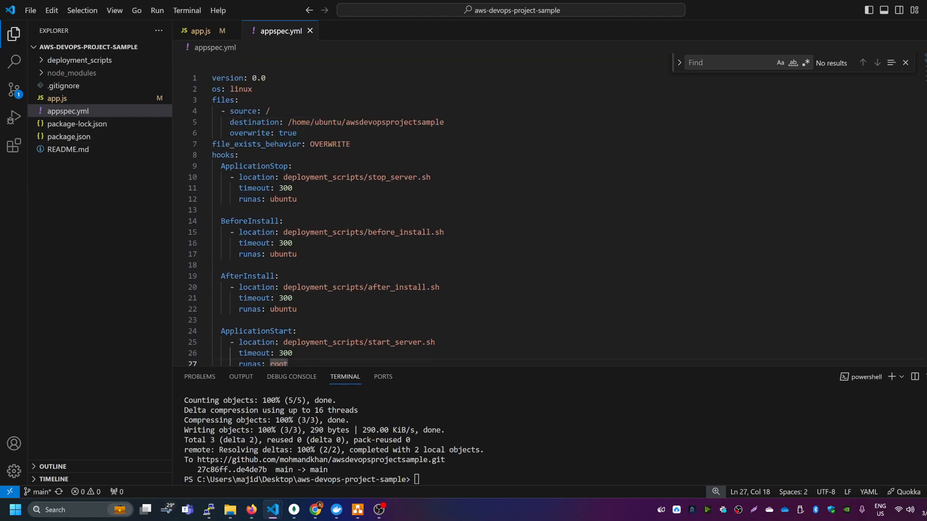
scroll(338, 207, "down", 2)
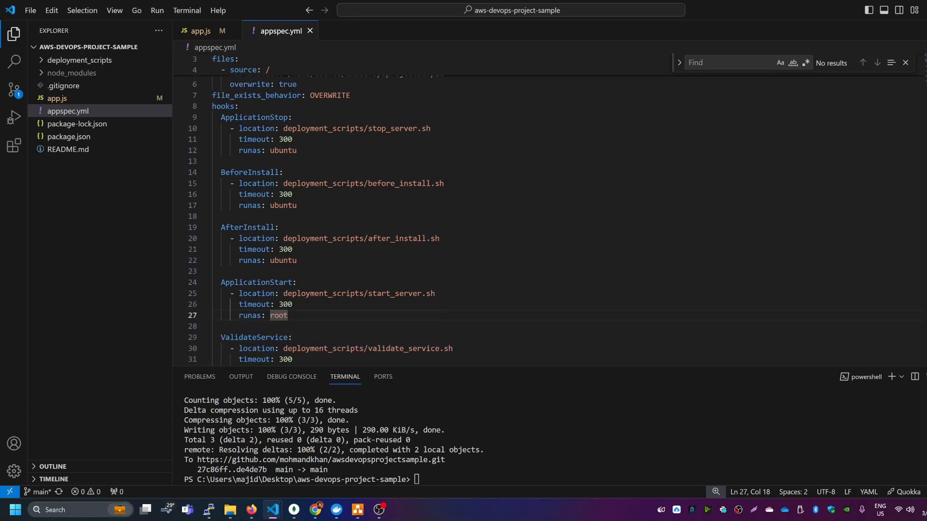
left_click_drag(548, 369, 547, 382)
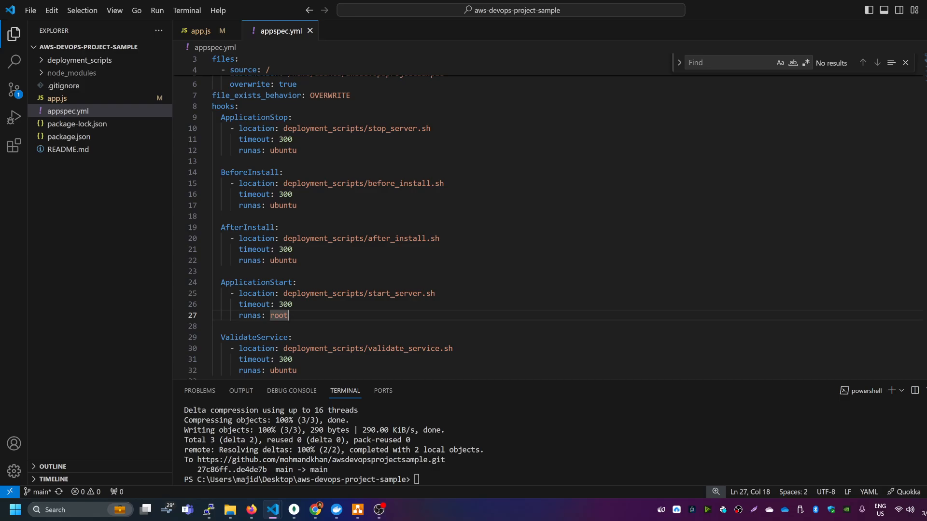
scroll(338, 208, "up", 2)
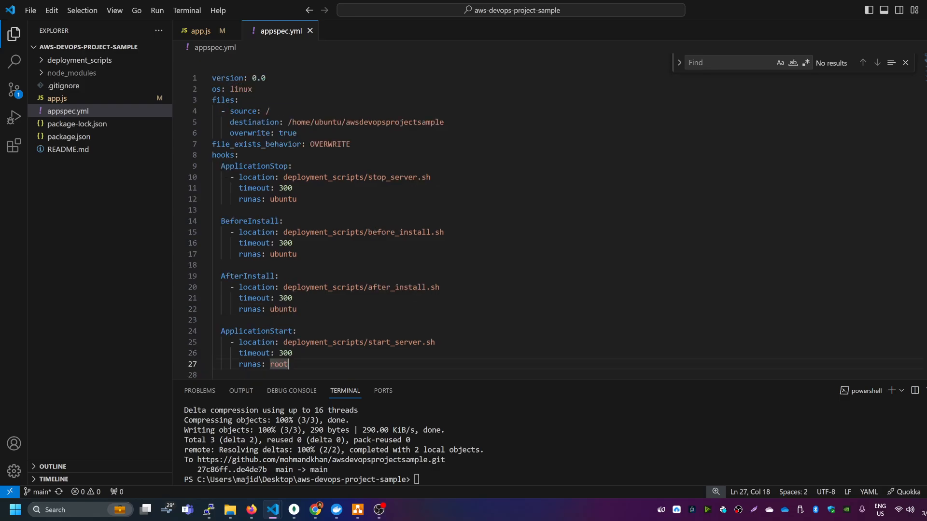
left_click_drag(271, 111, 266, 111)
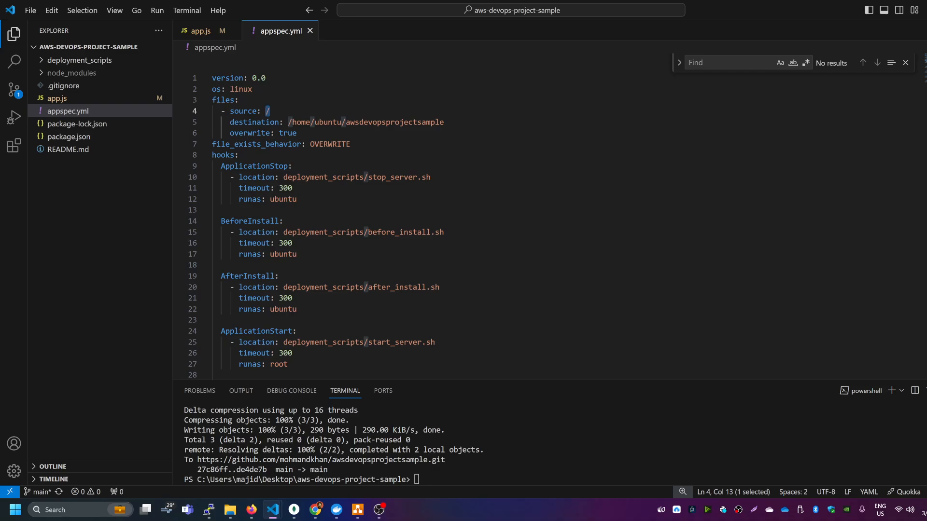
key("Right")
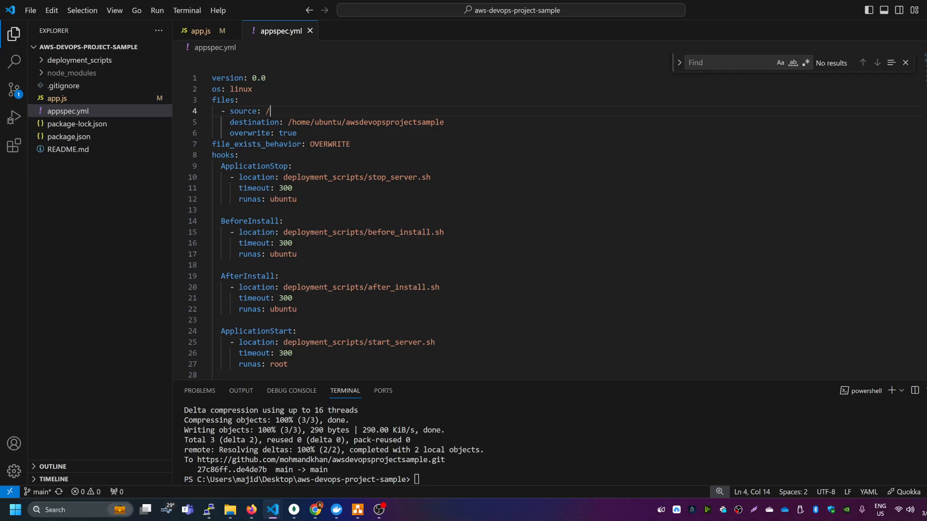
double_click(254, 122)
left_click_drag(283, 122, 444, 123)
- Switch to the PuTTY server session and print the working directory with pwd, highlighting the path for comparison with the deployment destination
key("alt+Tab")
key("alt+Tab")
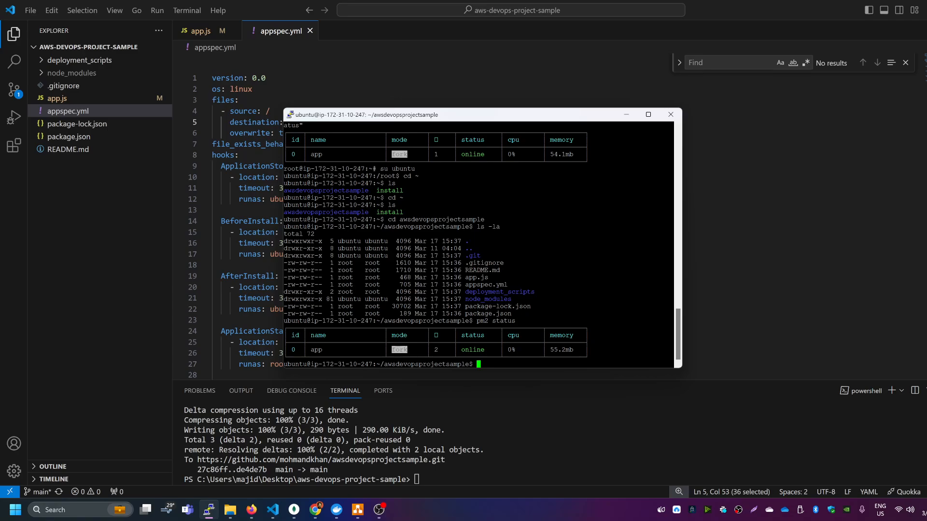
type("pwd")
key("Return")
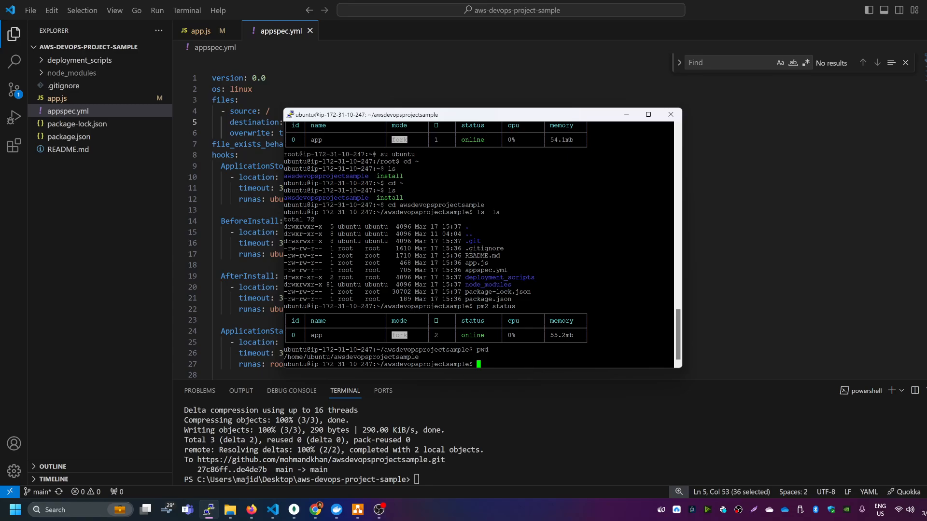
double_click(351, 357)
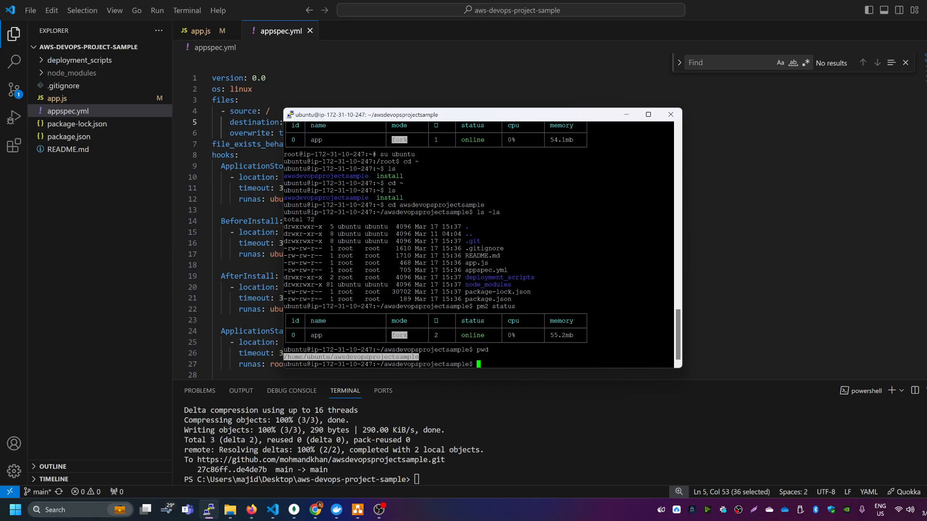
triple_click(351, 357)
double_click(351, 358)
- Return to VS Code and examine the destination, overwrite and file_exists_behavior settings in appspec.yml
left_click(252, 89)
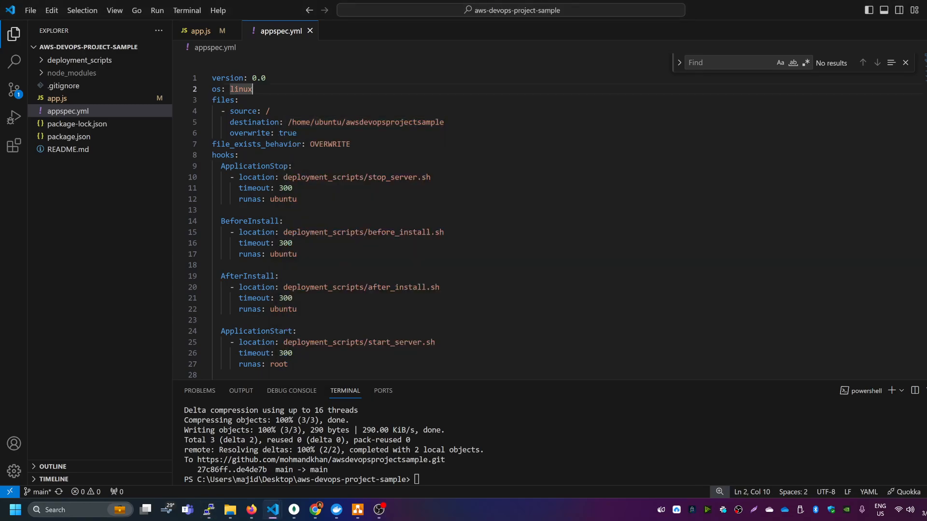
left_click_drag(288, 122, 444, 122)
double_click(256, 134)
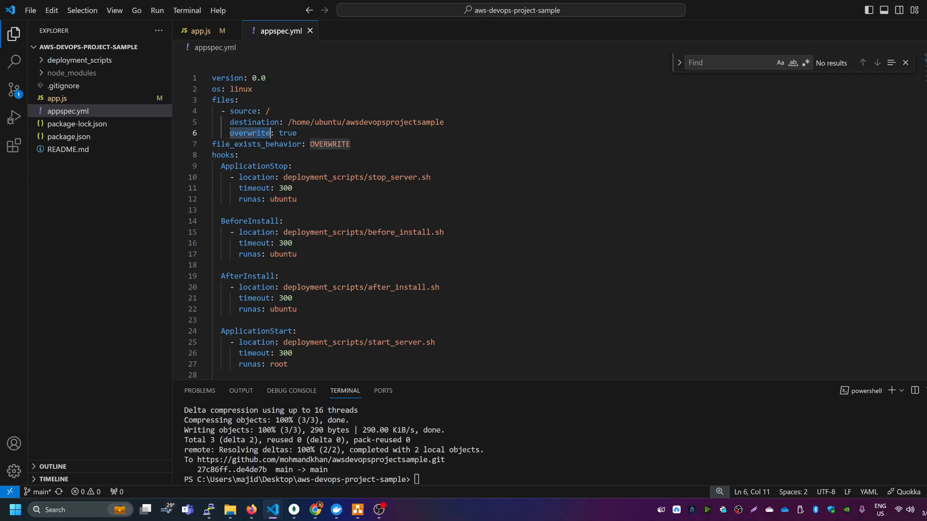
double_click(284, 134)
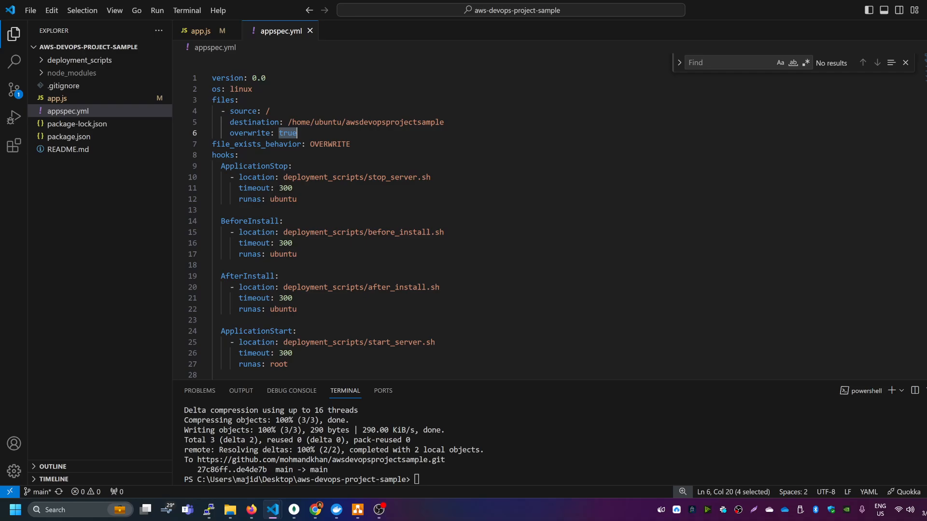
double_click(256, 144)
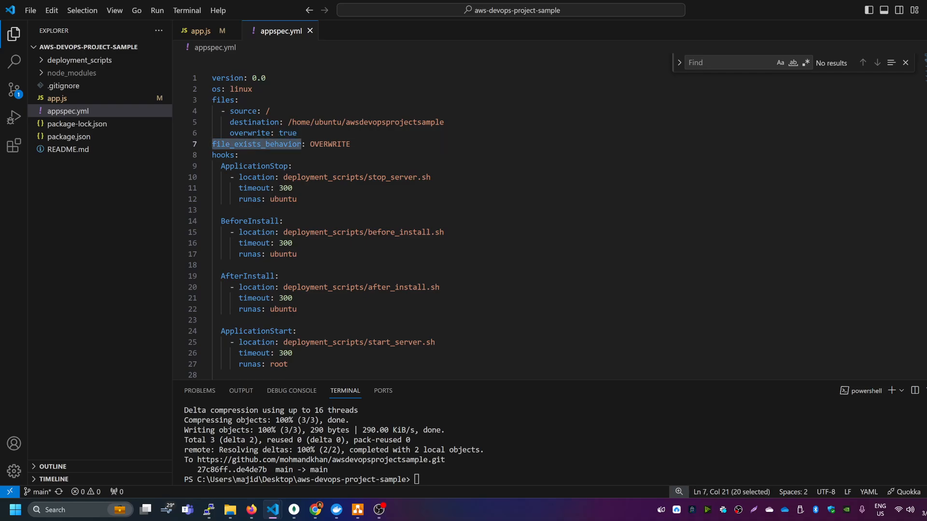
double_click(329, 143)
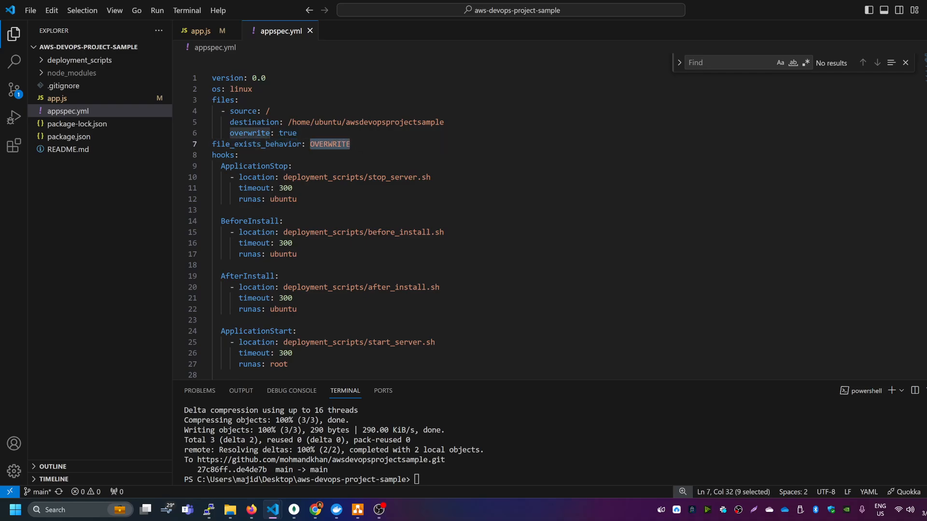
- Examine the lifecycle hooks in appspec.yml, from ApplicationStop through ValidateService
scroll(430, 215, "down", 1)
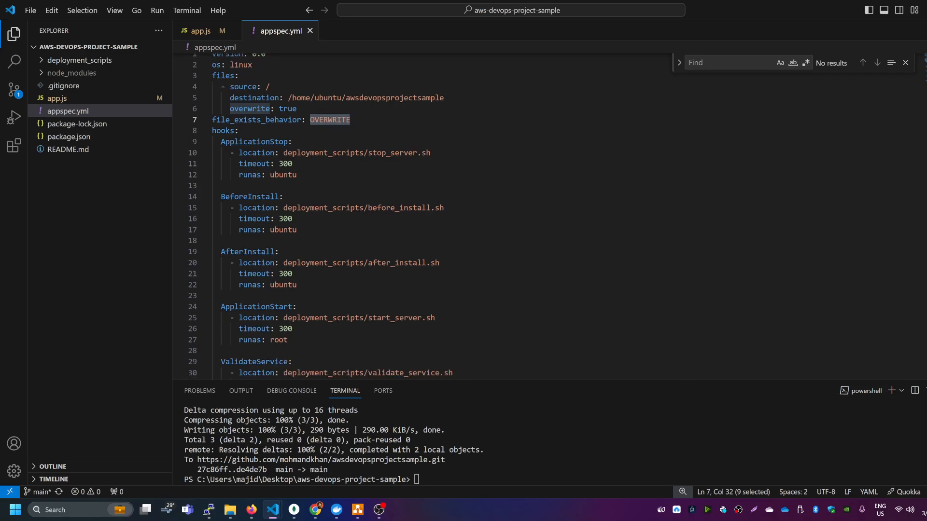
left_click_drag(217, 142, 341, 372)
left_click(265, 142)
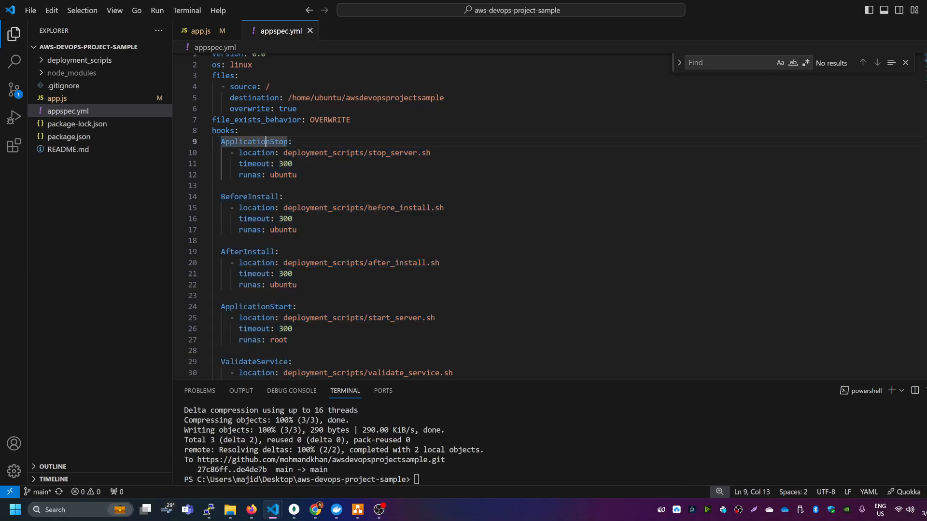
left_click_drag(252, 196, 256, 197)
left_click(262, 251)
left_click(270, 296)
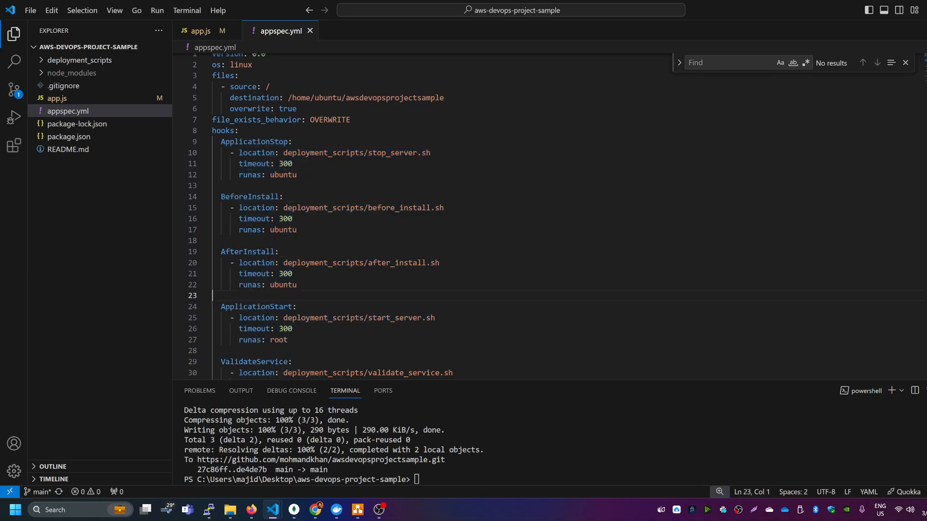
scroll(270, 296, "down", 2)
double_click(259, 313)
scroll(258, 313, "up", 1)
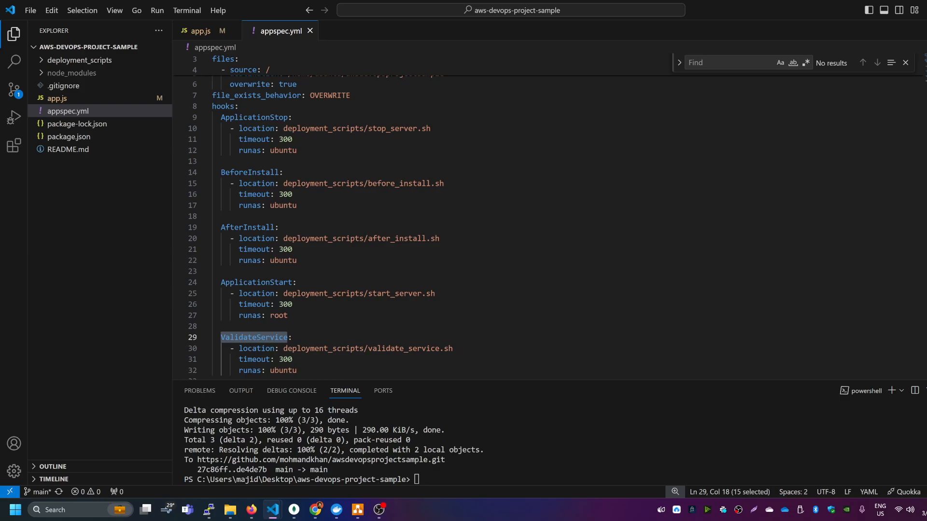
scroll(548, 222, "down", 1)
scroll(548, 222, "up", 1)
- Inspect the ApplicationStop hook's script location and open stop_server.sh from the deployment_scripts folder
double_click(256, 117)
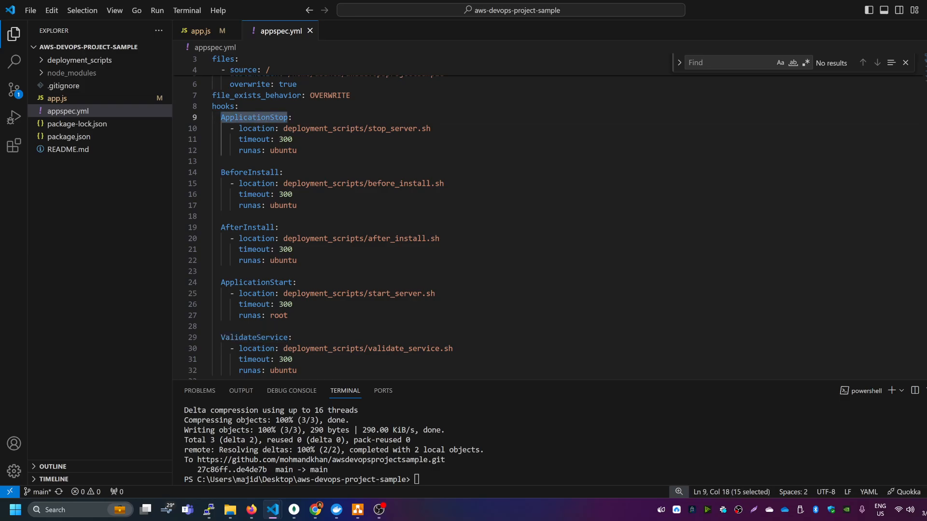
left_click_drag(283, 127, 431, 128)
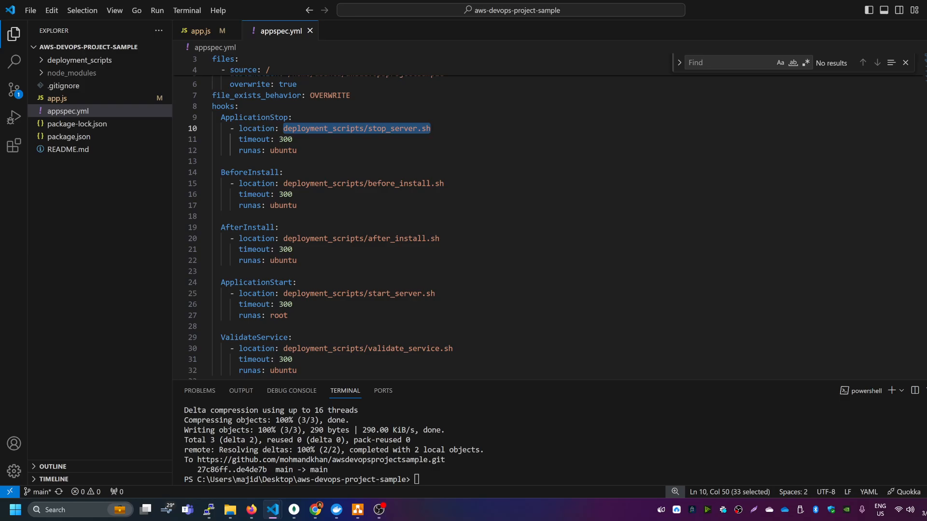
double_click(392, 128)
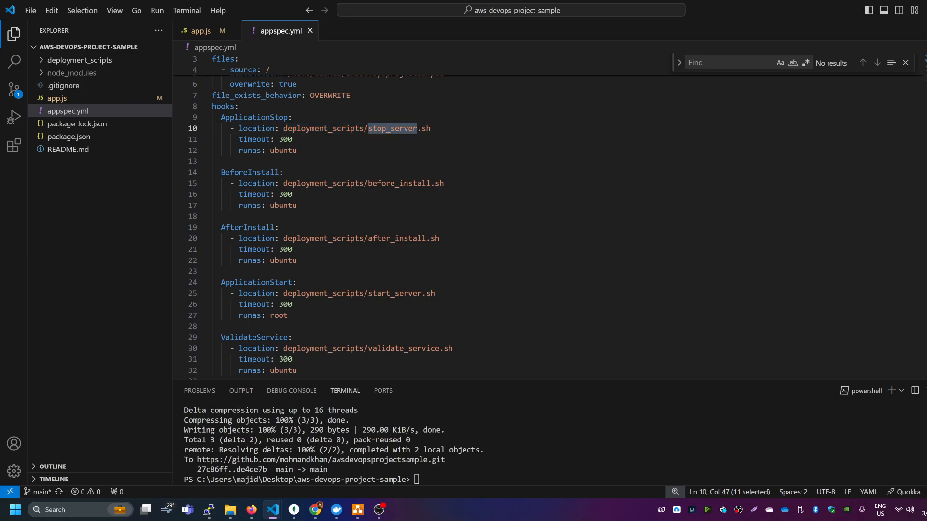
left_click(408, 128)
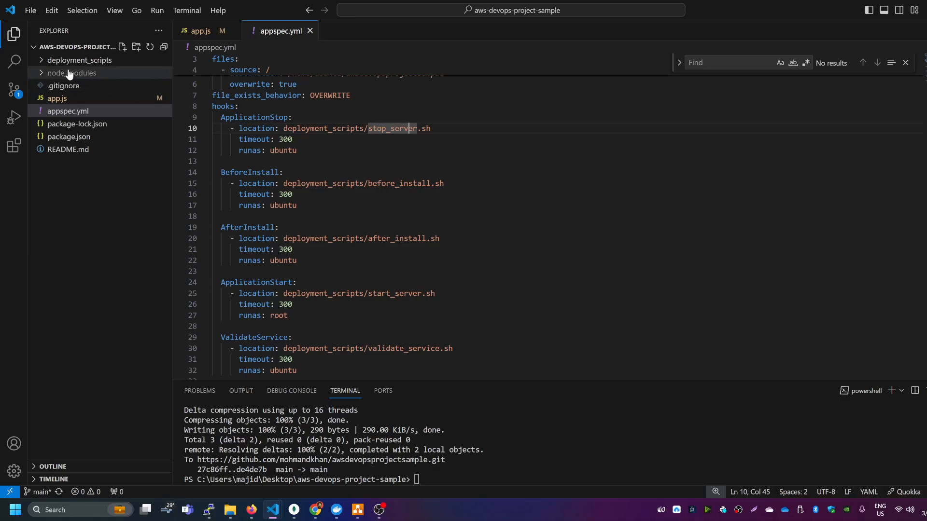
left_click(41, 62)
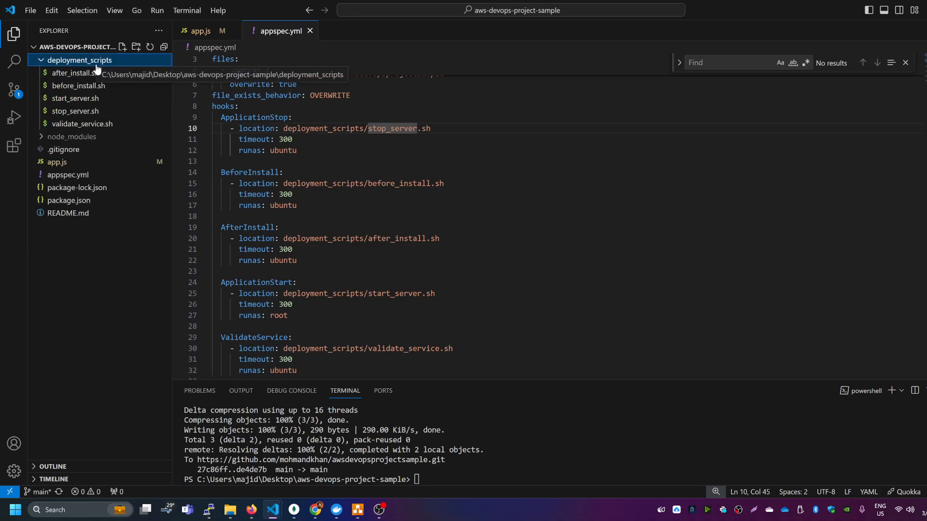
left_click(79, 111)
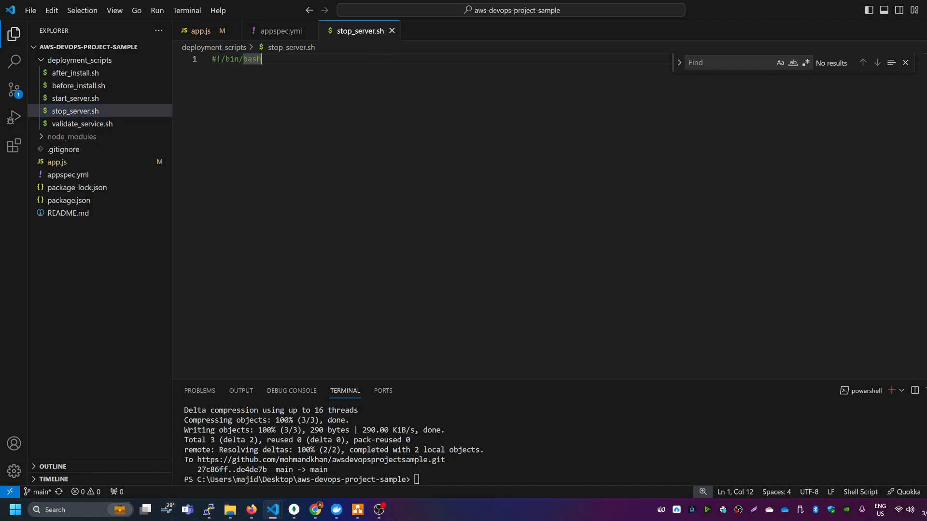
- Inspect the BeforeInstall hook's script location in appspec.yml and open before_install.sh from the deployment_scripts folder
left_click(281, 31)
double_click(400, 184)
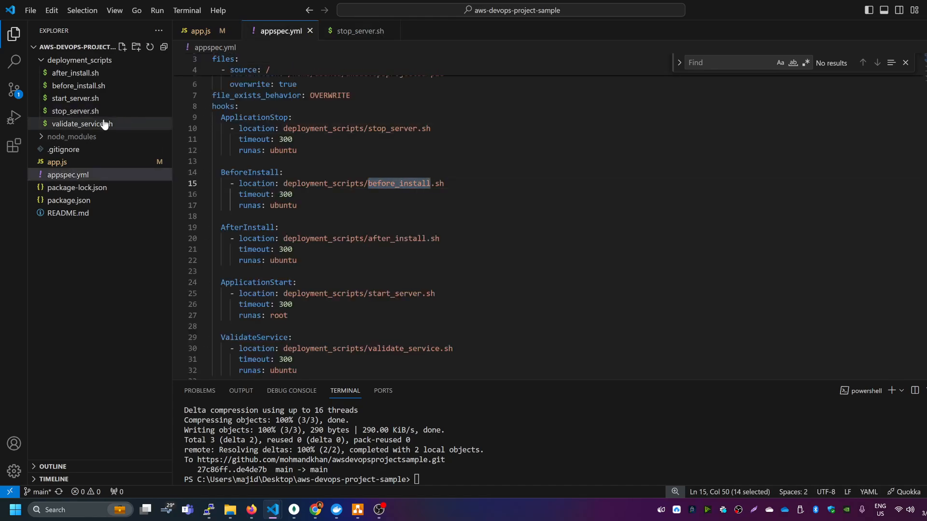
left_click(87, 85)
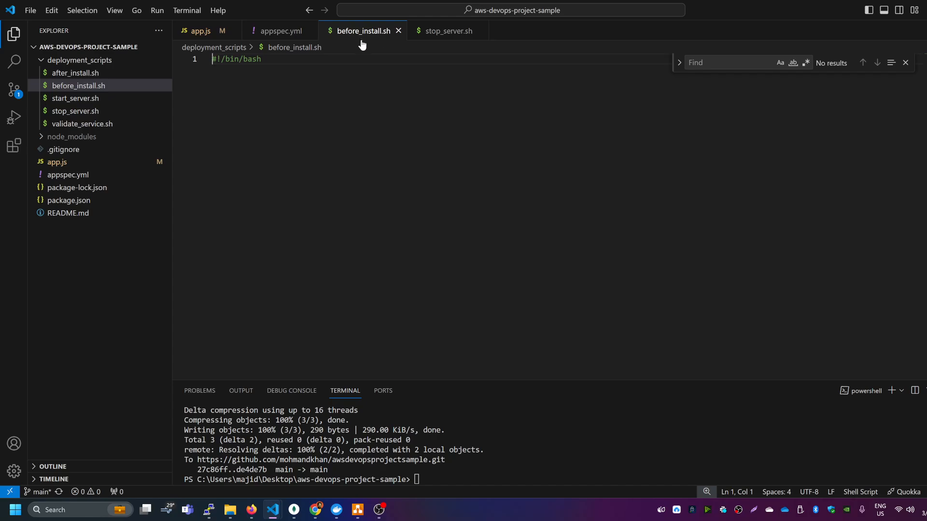
- Find the AfterInstall hook's script in appspec.yml, then open after_install.sh and examine its cd and sudo npm install --force commands
left_click(285, 32)
double_click(399, 238)
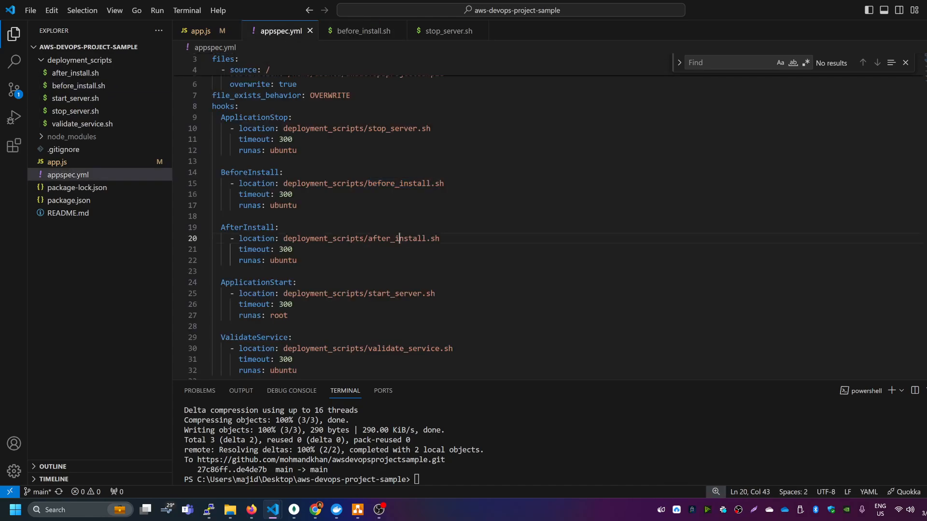
left_click(75, 73)
left_click(304, 81)
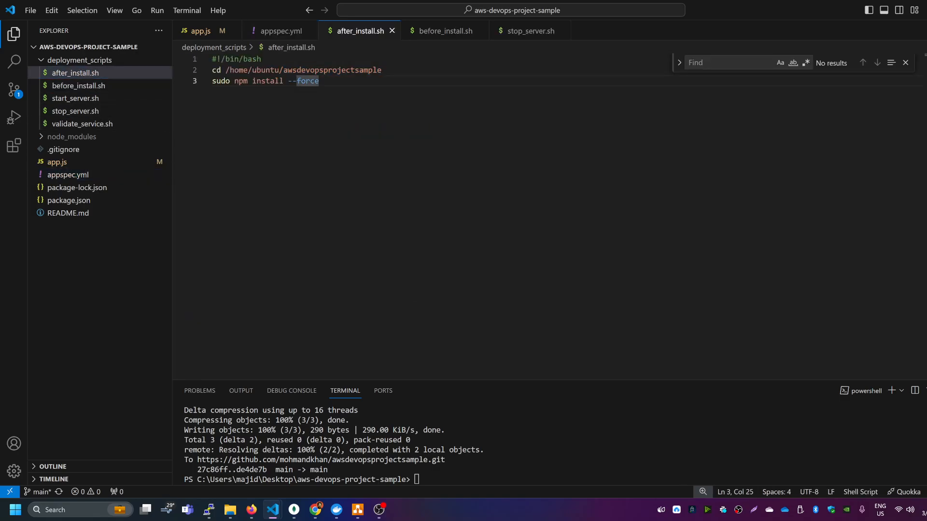
left_click_drag(213, 70, 382, 70)
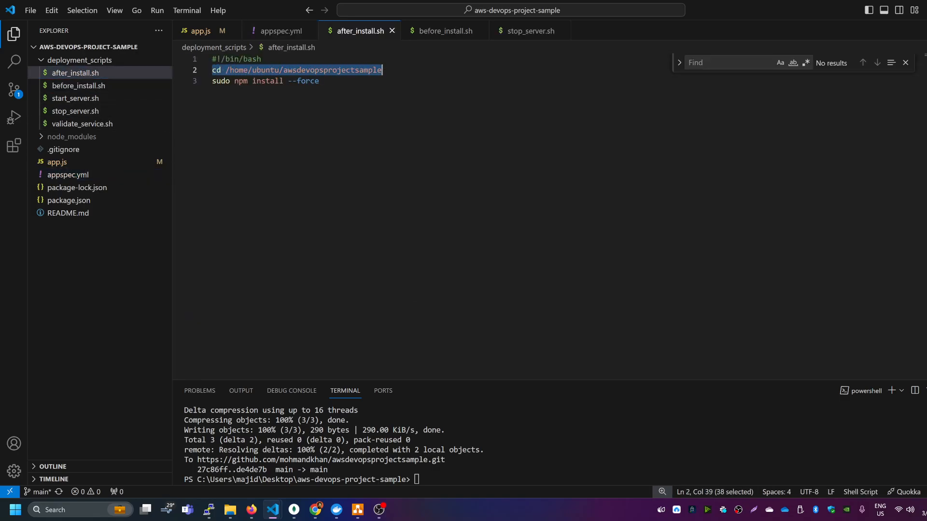
left_click_drag(212, 80, 320, 81)
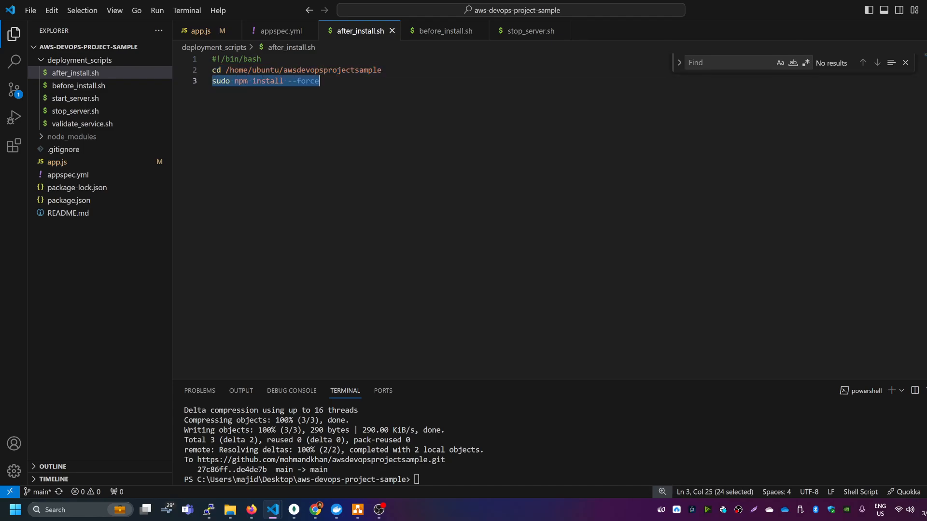
- Inspect the ApplicationStart hook's script location in appspec.yml and open start_server.sh from the deployment_scripts folder
left_click(286, 33)
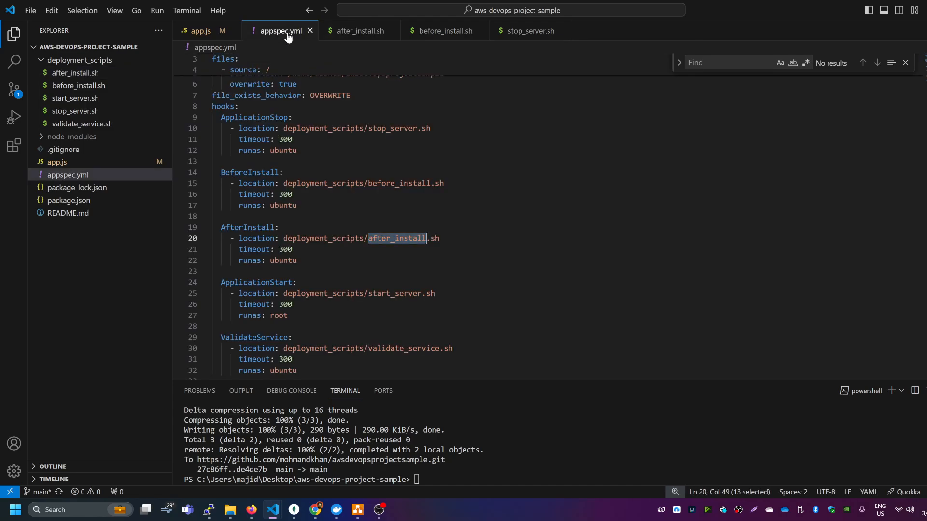
scroll(548, 220, "down", 1)
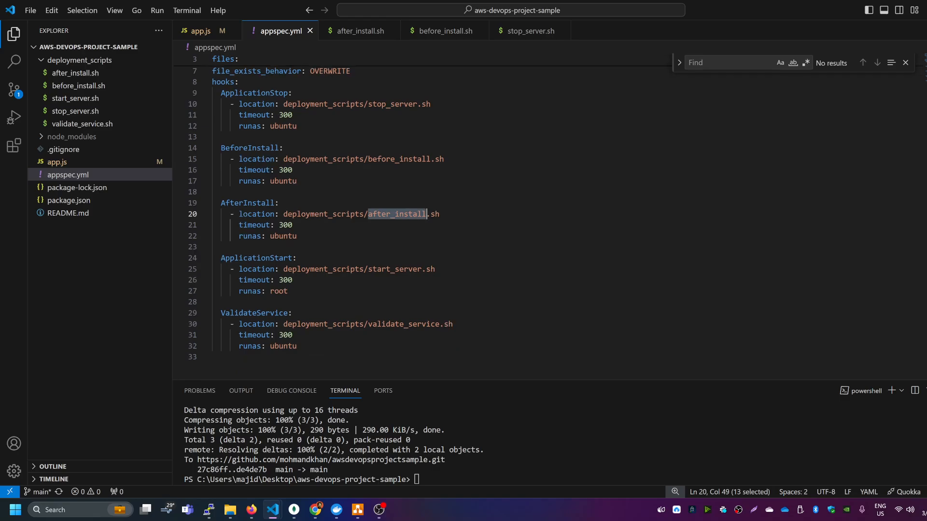
double_click(395, 269)
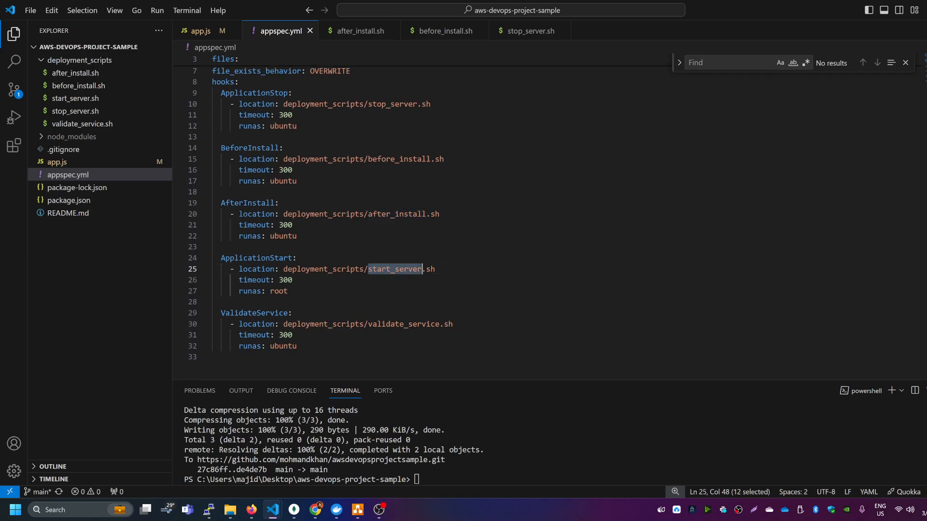
double_click(87, 99)
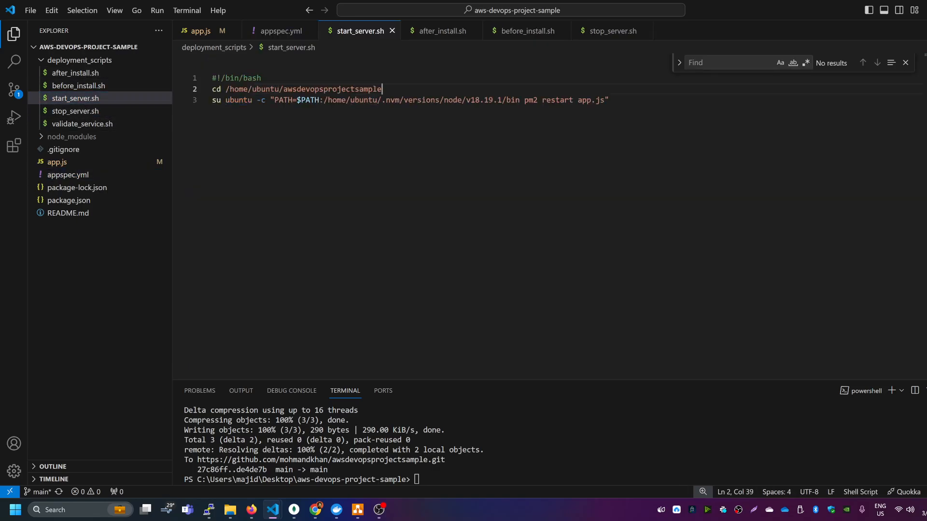
- Examine the cd command and the su ubuntu command's Node PATH setting in start_server.sh
left_click_drag(382, 89, 212, 89)
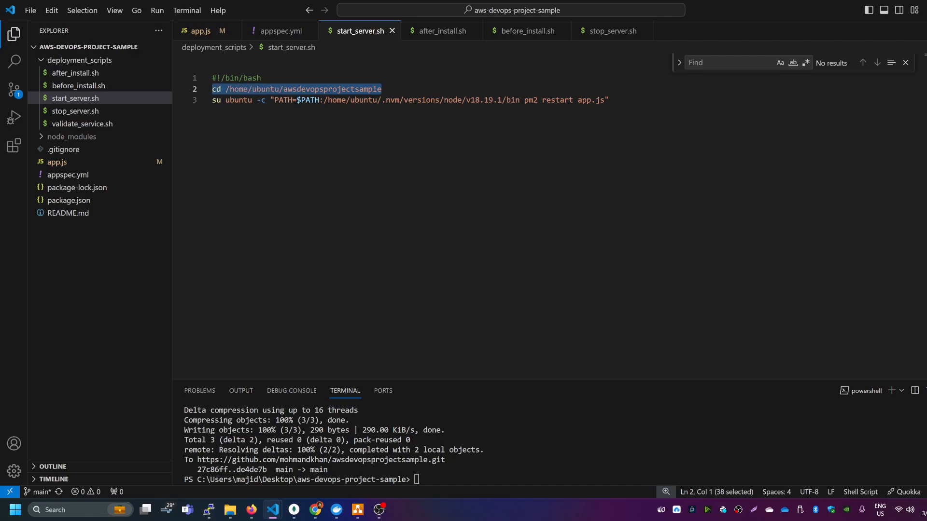
left_click(364, 89)
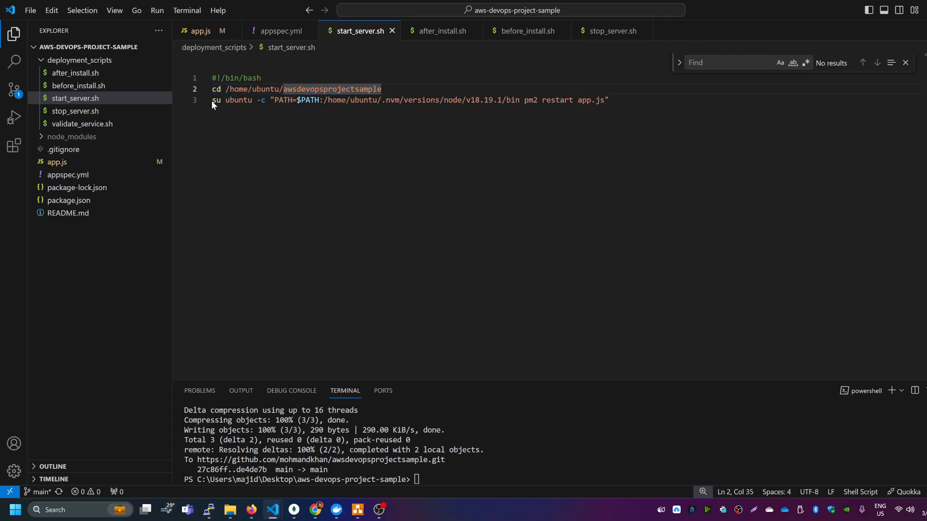
left_click_drag(211, 100, 253, 100)
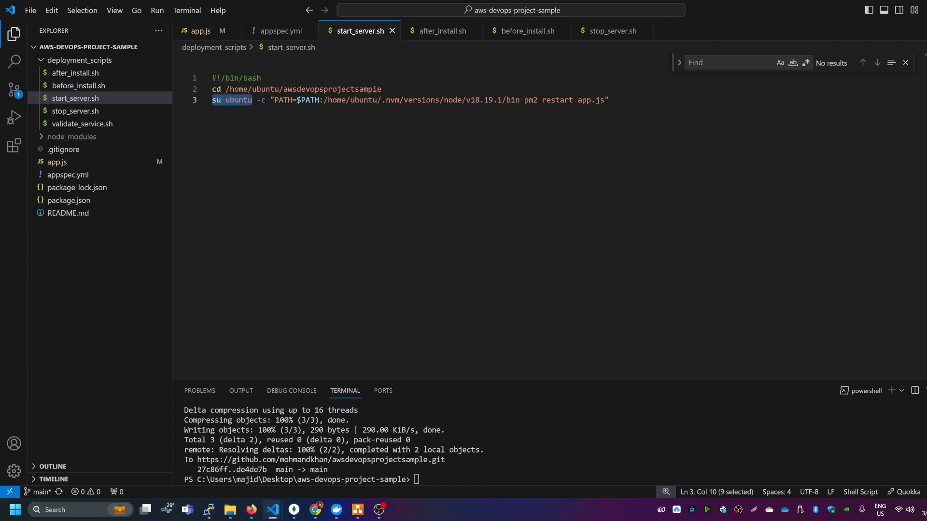
left_click_drag(252, 100, 519, 100)
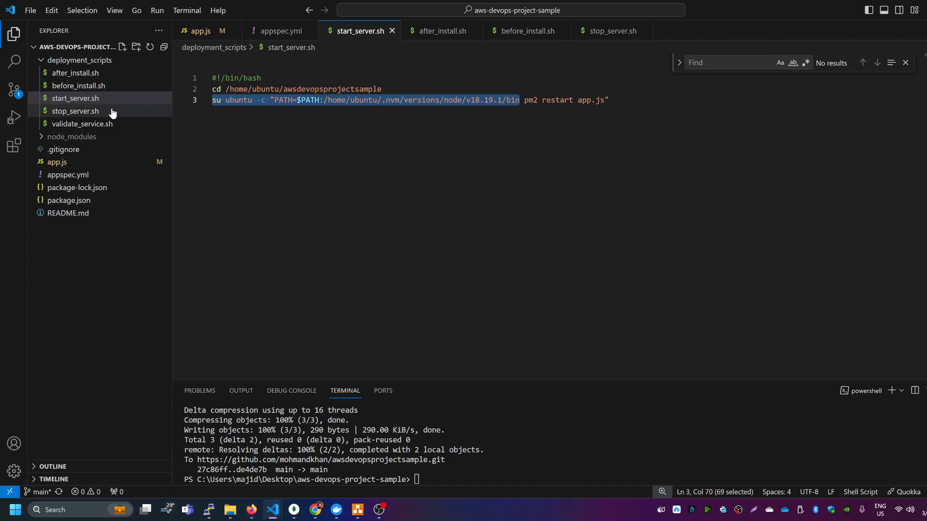
- Recheck the ApplicationStart script reference in appspec.yml, and examine the pm2 restart app.js command in start_server.sh
left_click(77, 175)
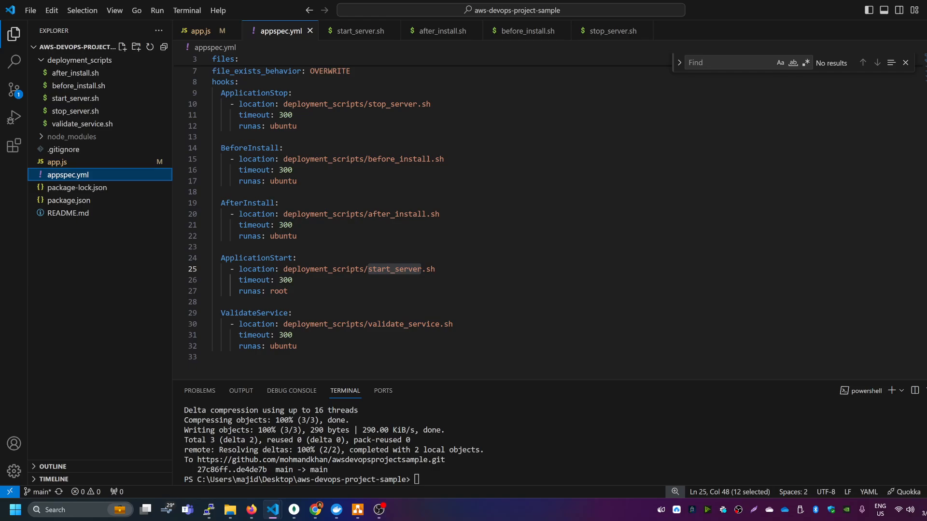
double_click(395, 270)
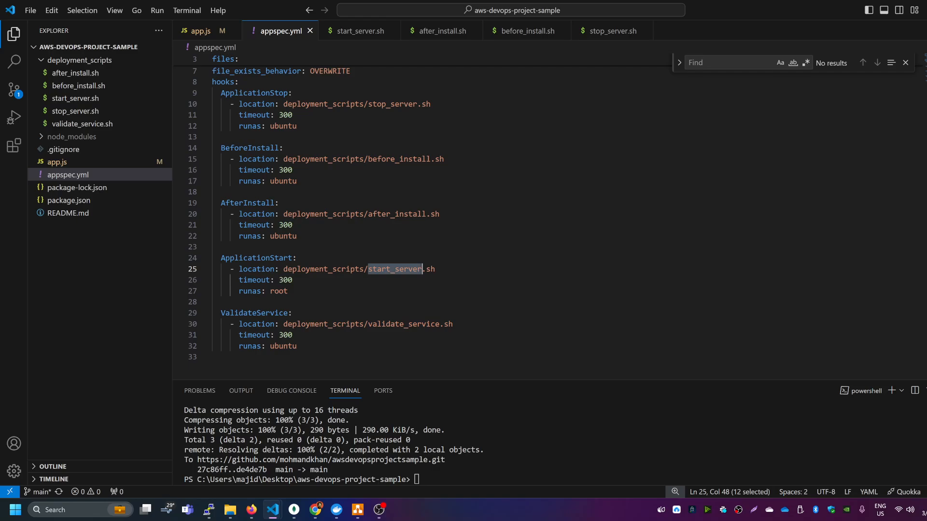
left_click(367, 33)
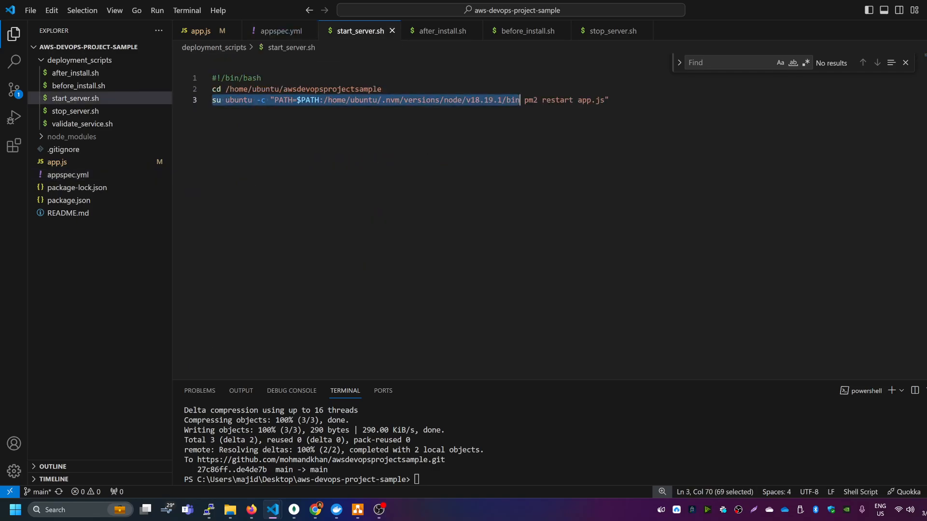
left_click_drag(524, 100, 605, 100)
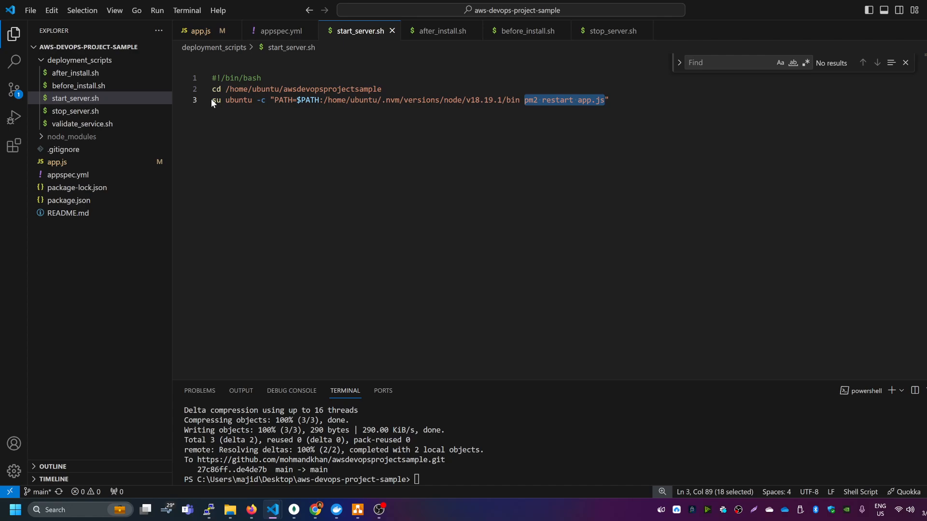
left_click_drag(216, 100, 610, 100)
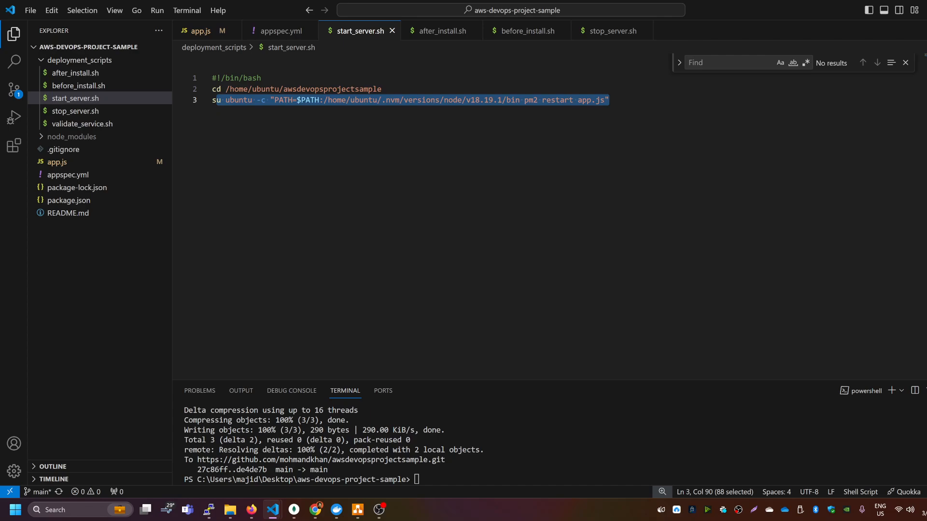
left_click(234, 100)
left_click(212, 100)
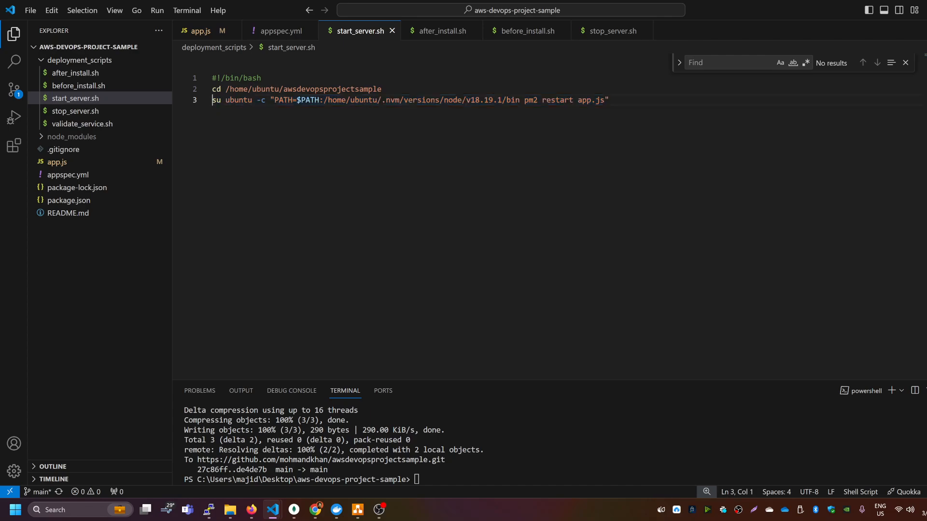
- Try a standalone pm2 restart app.js line above the su ubuntu command in start_server.sh
left_click_drag(525, 99, 605, 100)
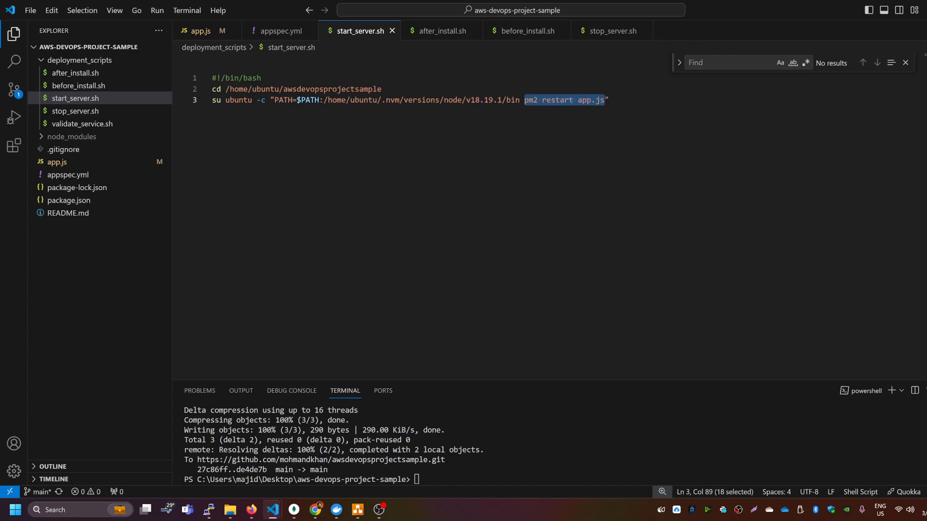
key("ctrl+c")
key("Up")
key("Return")
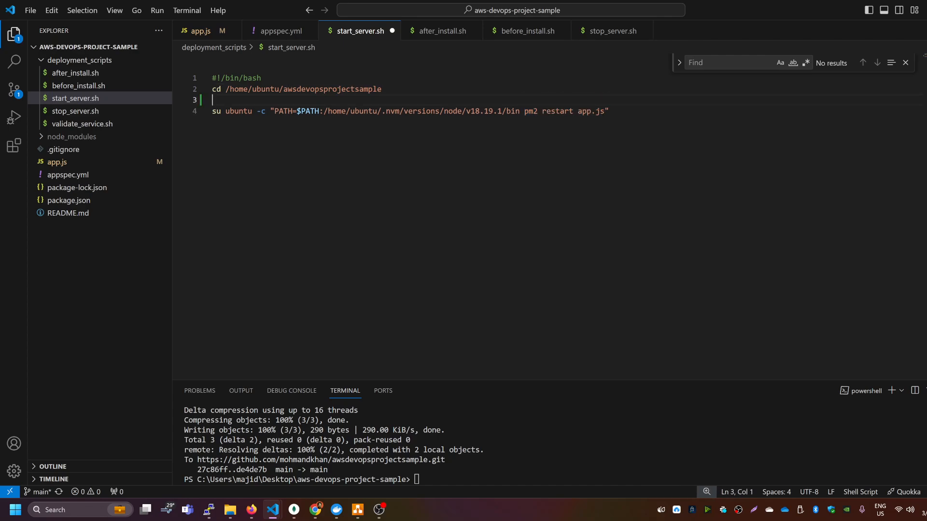
key("ctrl+v")
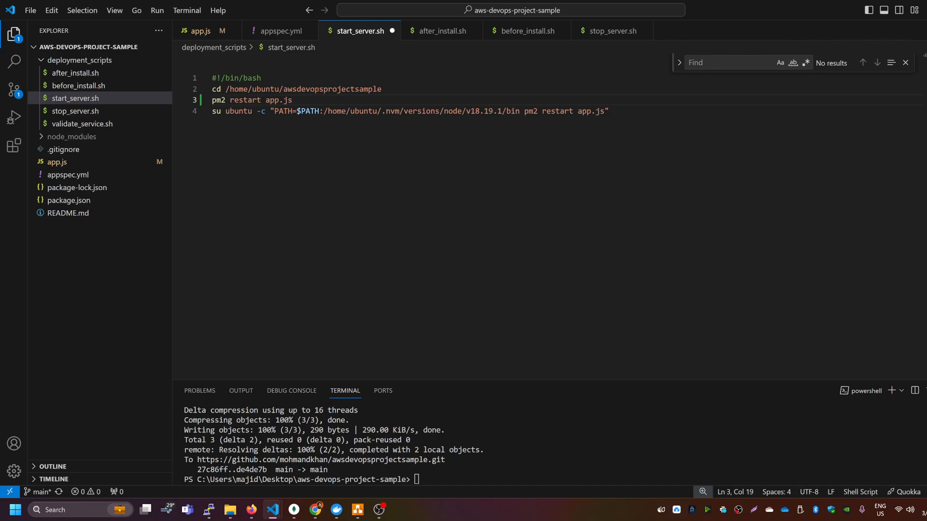
left_click(221, 100)
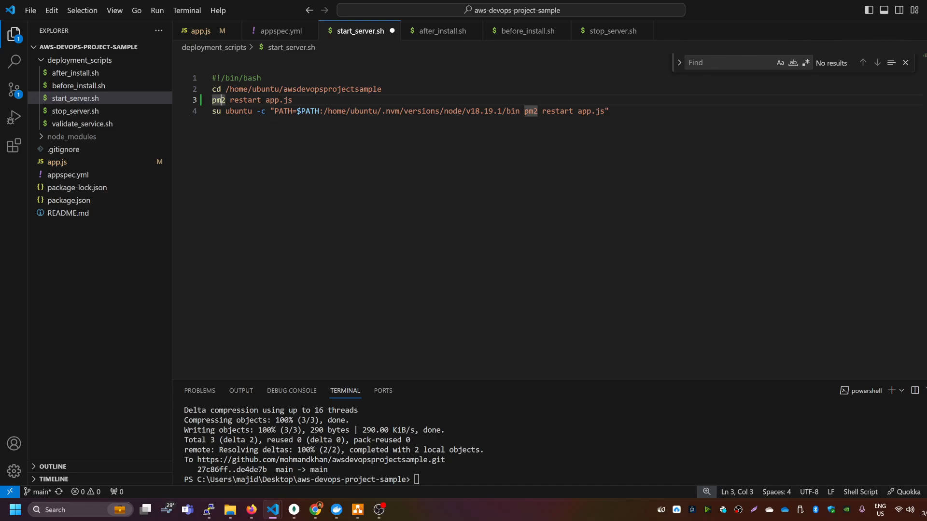
double_click(221, 100)
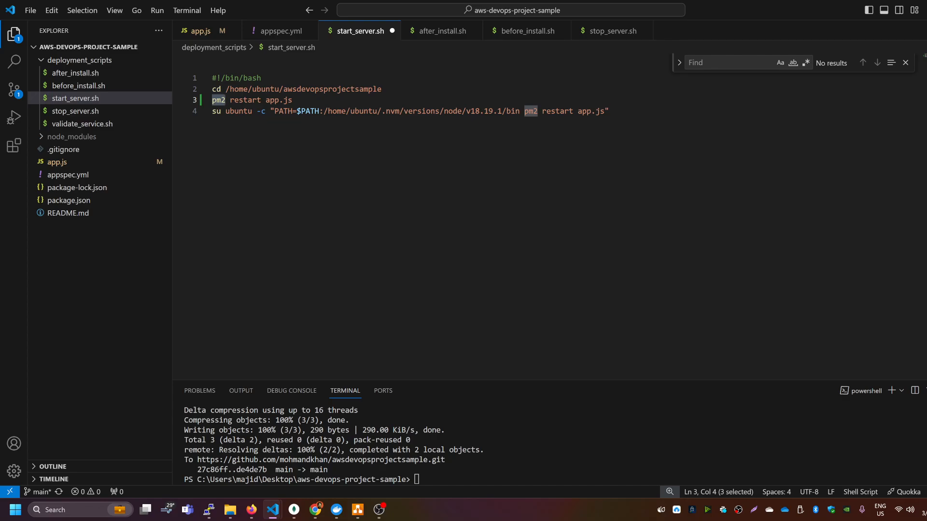
- Remove the standalone pm2 restart app.js line and its empty line from start_server.sh
double_click(235, 111)
left_click_drag(292, 100, 212, 99)
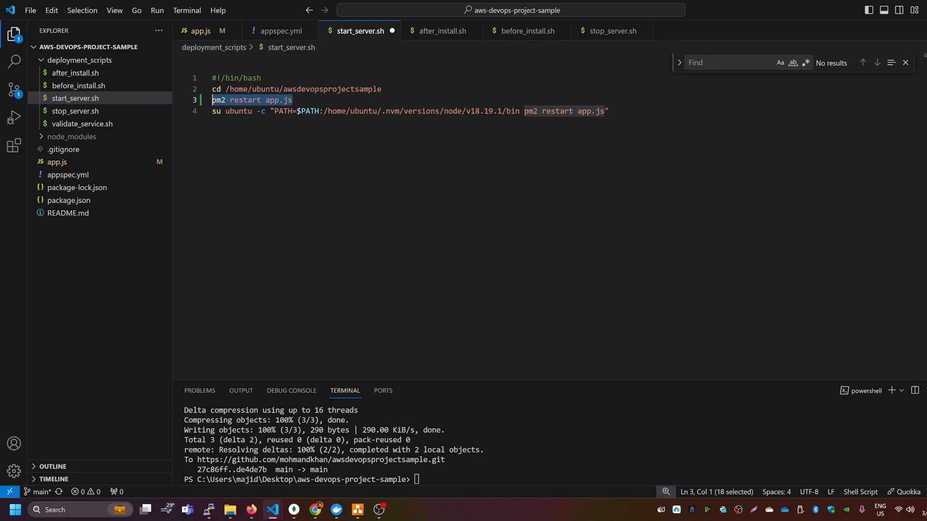
key("BackSpace")
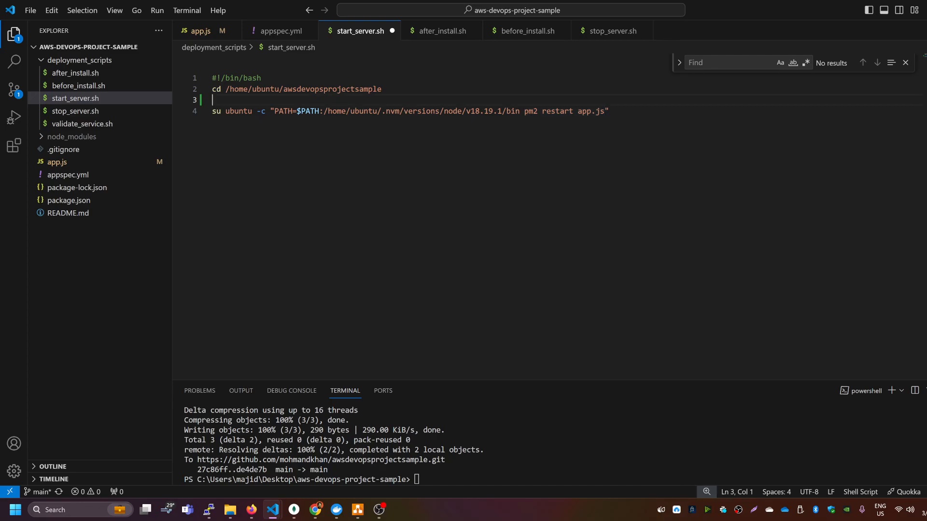
key("BackSpace")
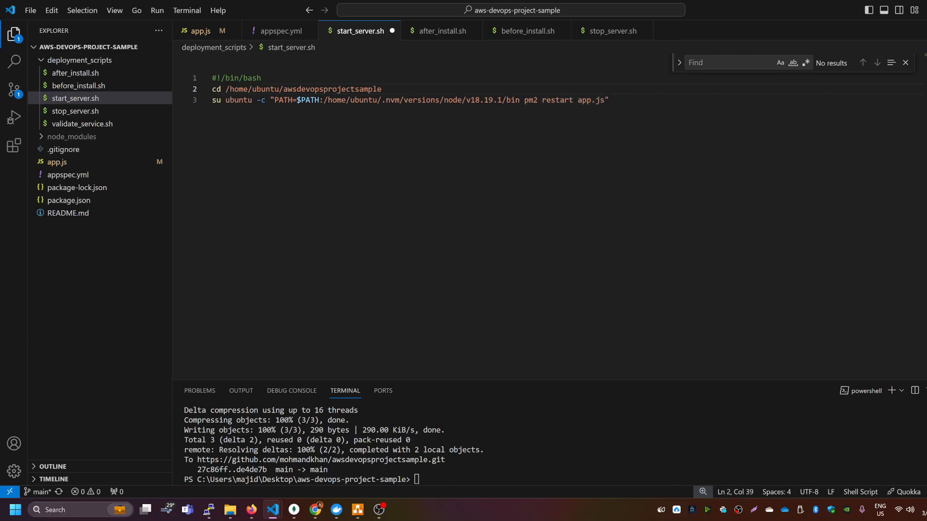
- Examine the PATH and pm2 restart parts of the su ubuntu command in start_server.sh, and return to after_install.sh
left_click(609, 100)
left_click_drag(609, 100, 213, 100)
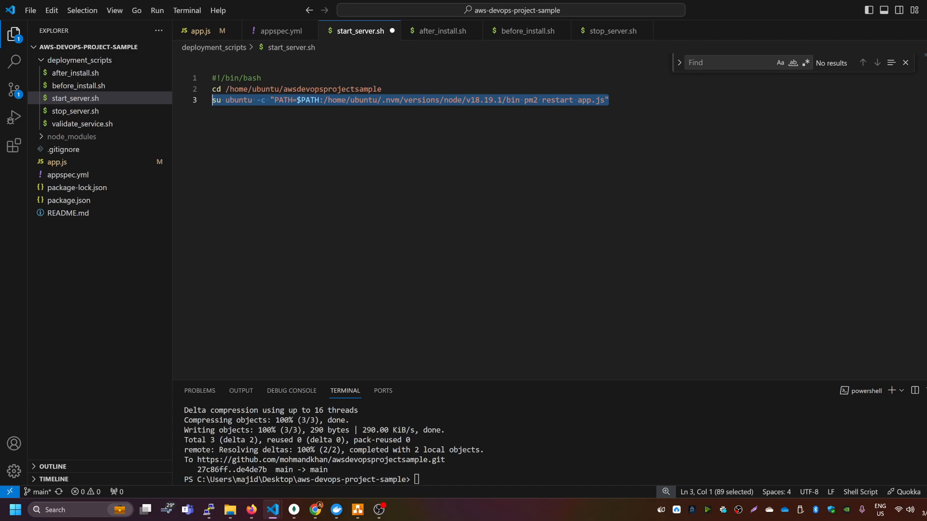
left_click(239, 100)
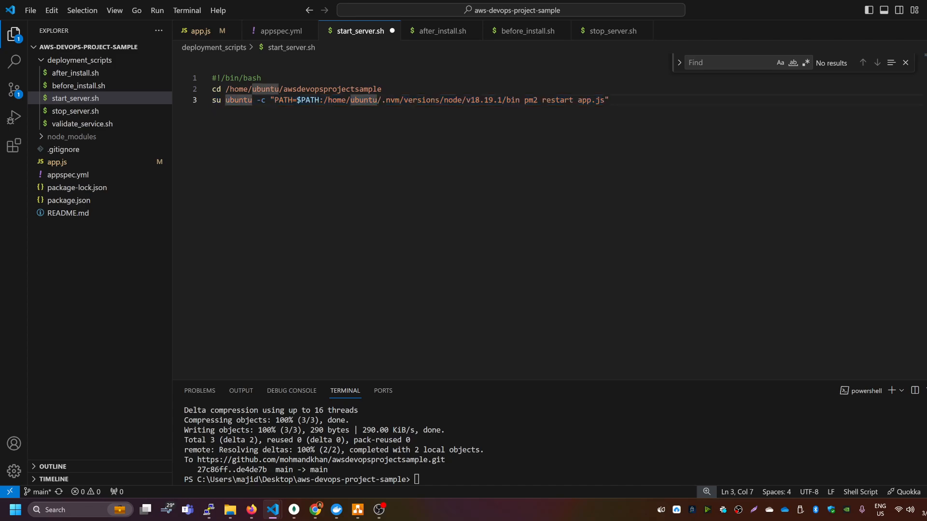
left_click_drag(213, 100, 279, 100)
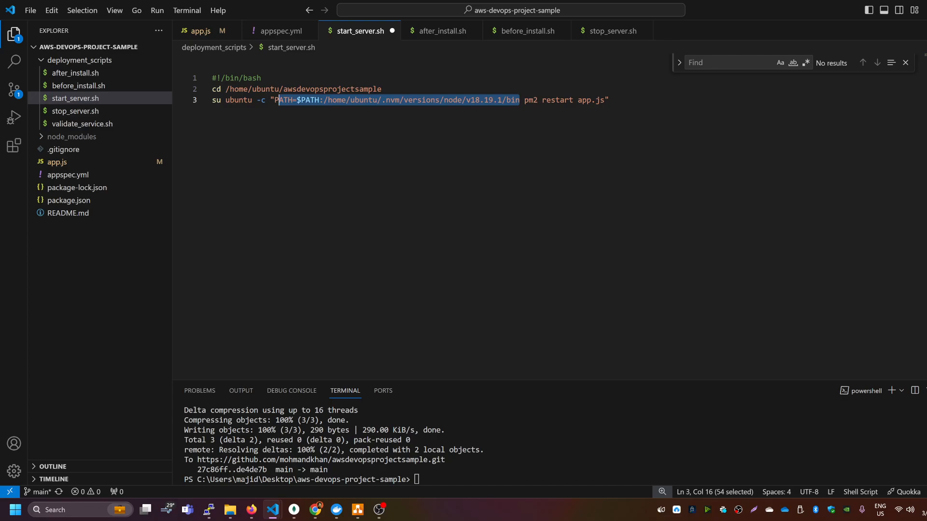
left_click_drag(524, 100, 610, 100)
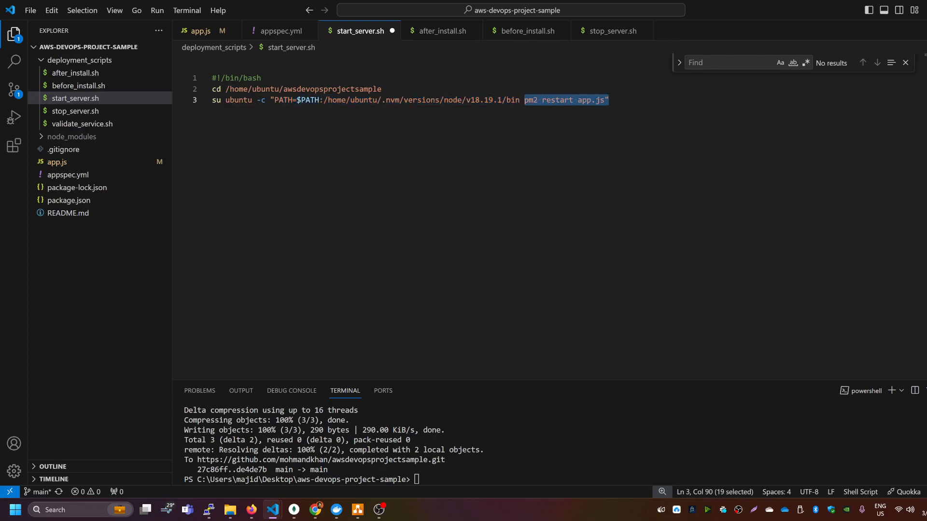
left_click(610, 100)
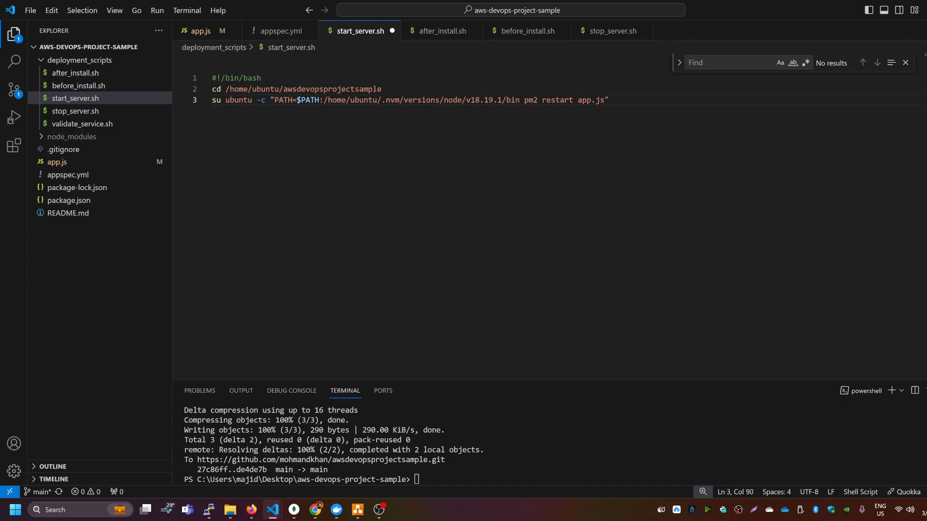
left_click_drag(525, 99, 537, 100)
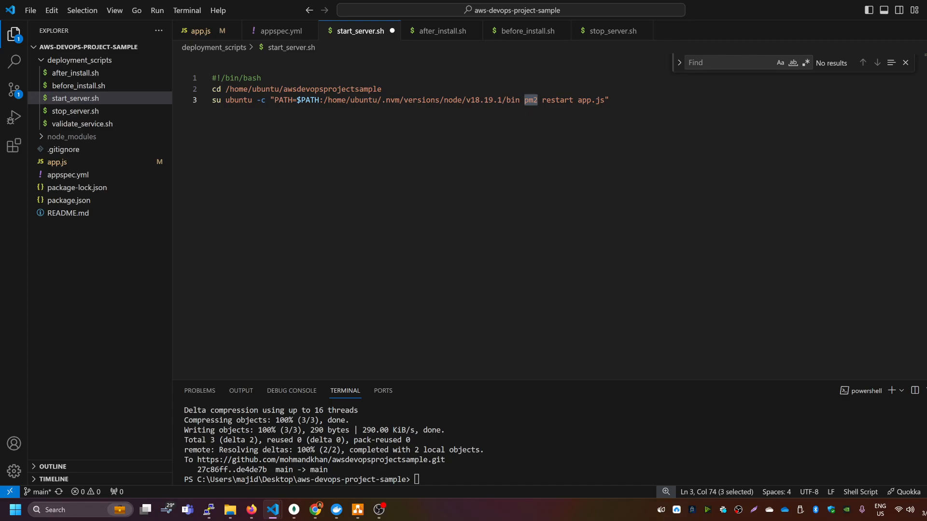
left_click(456, 39)
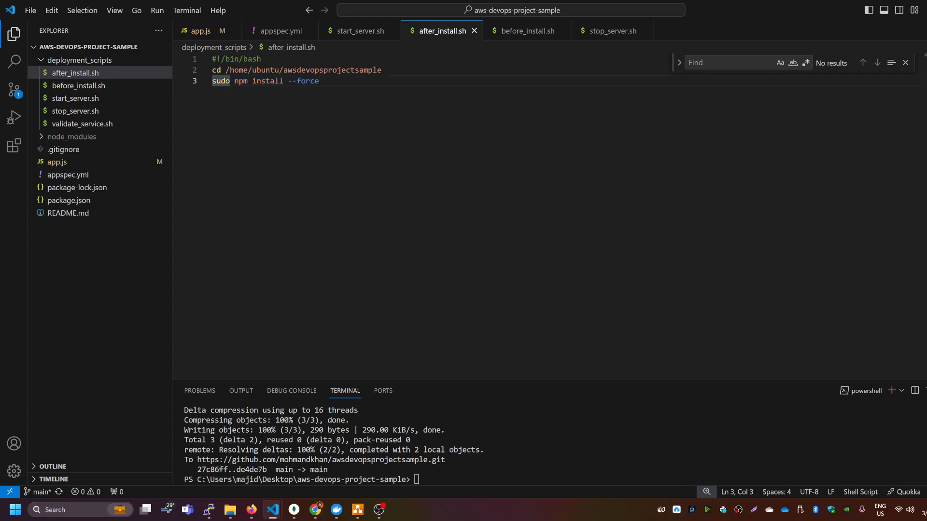
- Examine the app.js argument of the pm2 restart command in start_server.sh
left_click(362, 32)
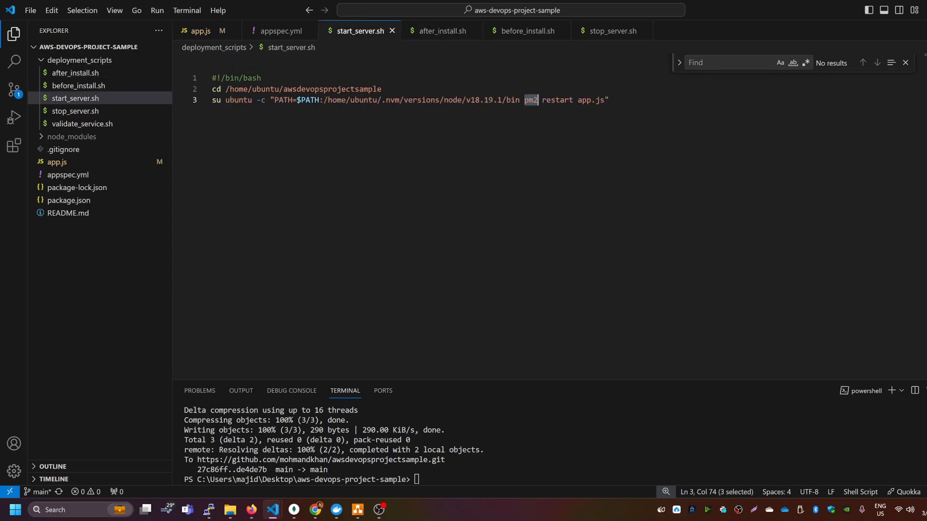
left_click_drag(605, 100, 578, 101)
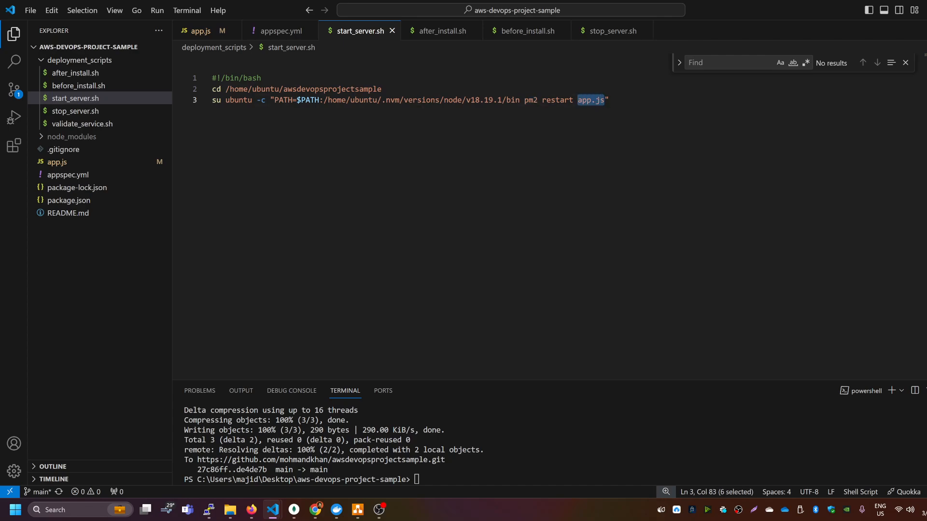
left_click(610, 100)
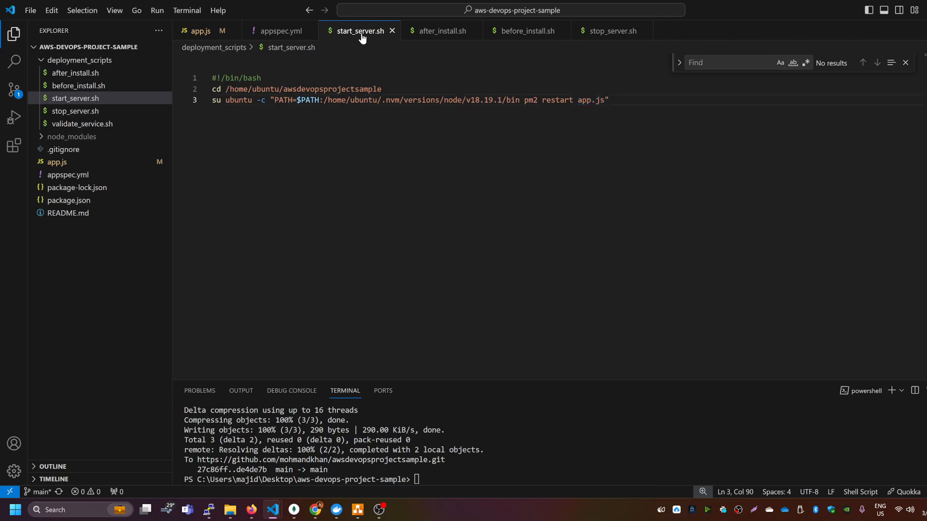
- Examine the ValidateService script reference in appspec.yml, and open validate_service.sh to read its contents
left_click(284, 35)
scroll(423, 208, "down", 2)
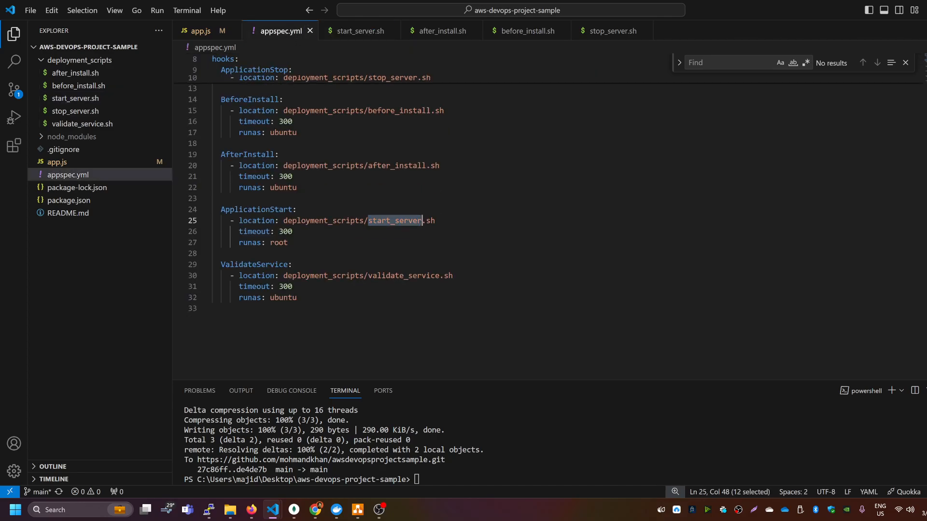
double_click(404, 276)
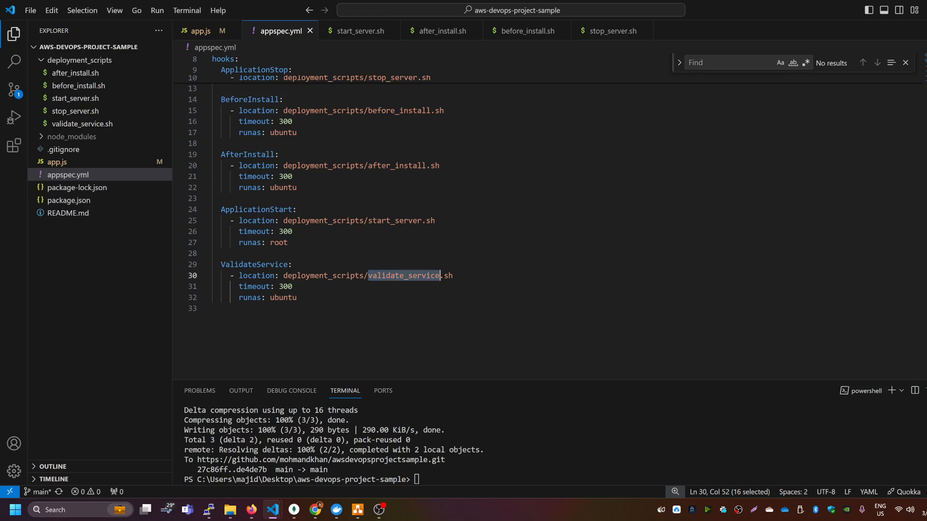
left_click(85, 125)
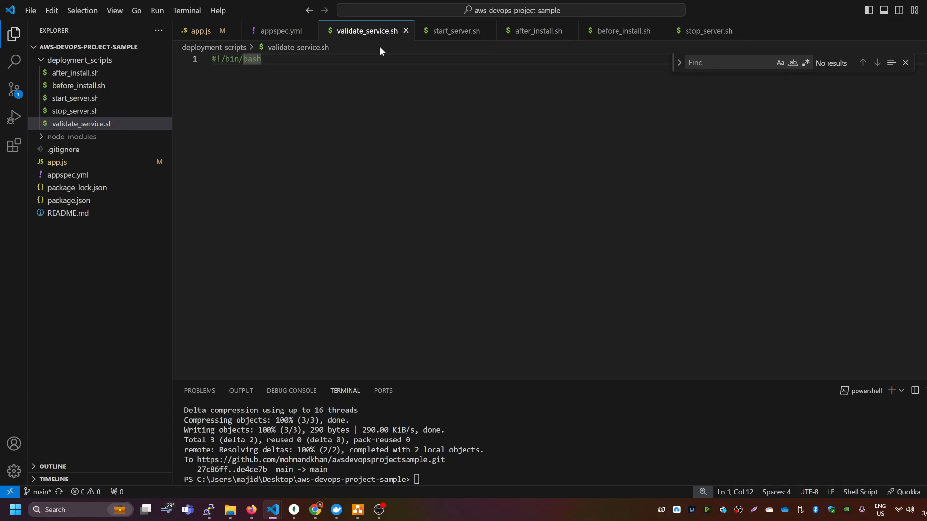
- Close all the open deployment script files, keeping only app.js and appspec.yml open
left_click(406, 31)
left_click(392, 30)
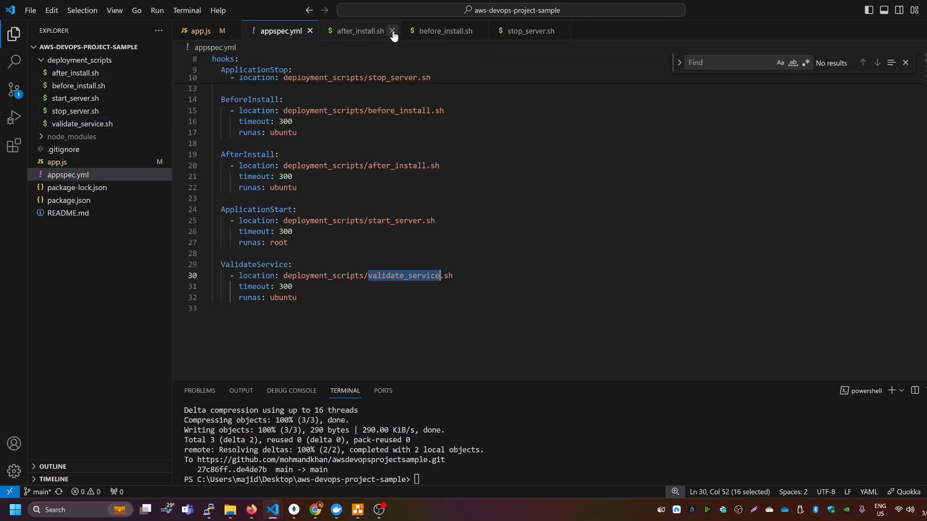
left_click(392, 30)
left_click(392, 31)
left_click(392, 31)
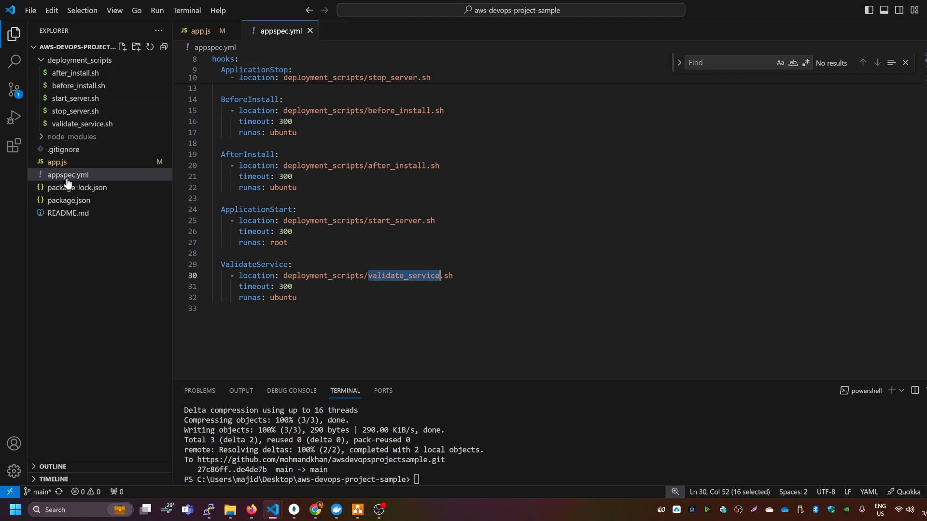
- Switch to Chrome, reload the awsdevopsprojectsample repository page on GitHub, and look over its files and README
key("alt+Tab")
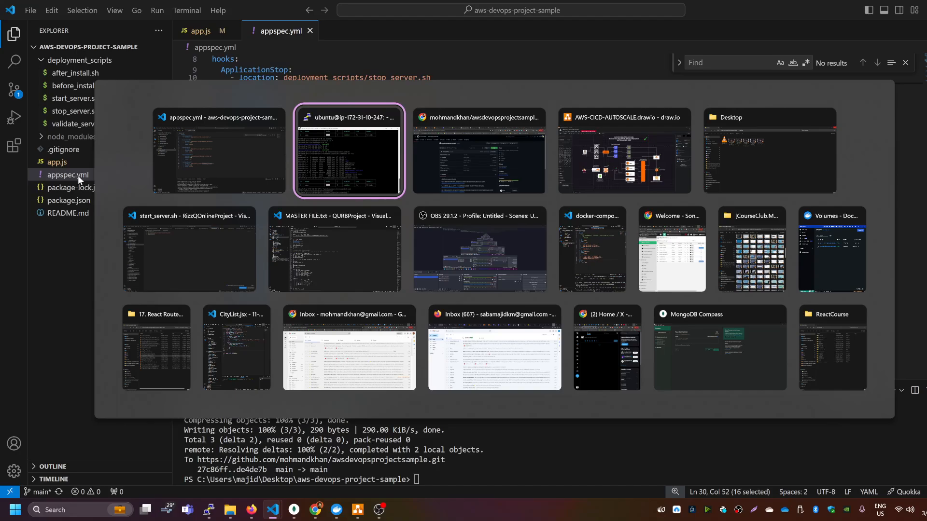
key("alt+Tab")
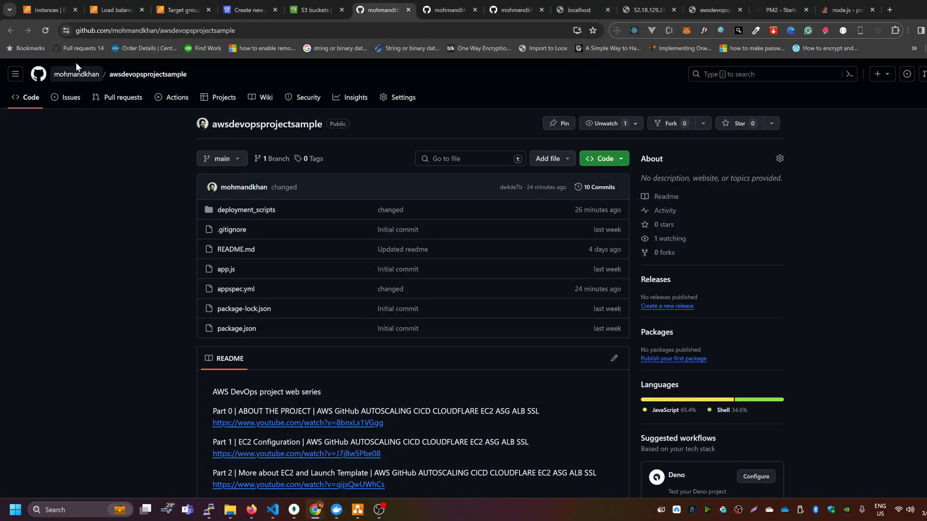
left_click(46, 29)
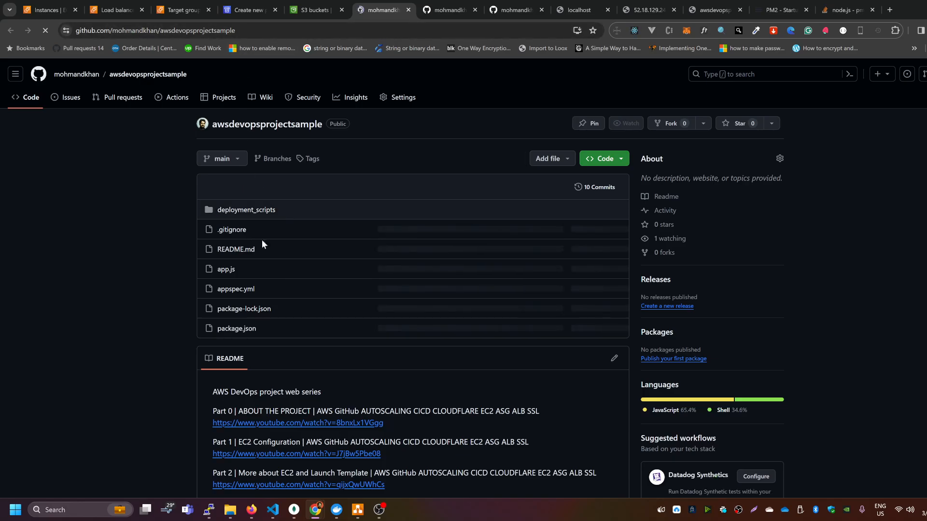
scroll(343, 279, "down", 3)
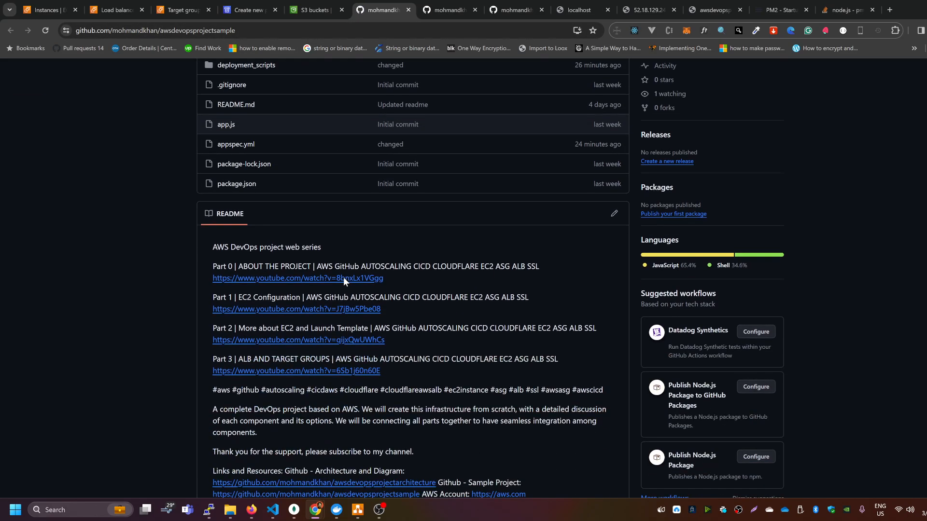
scroll(343, 279, "up", 3)
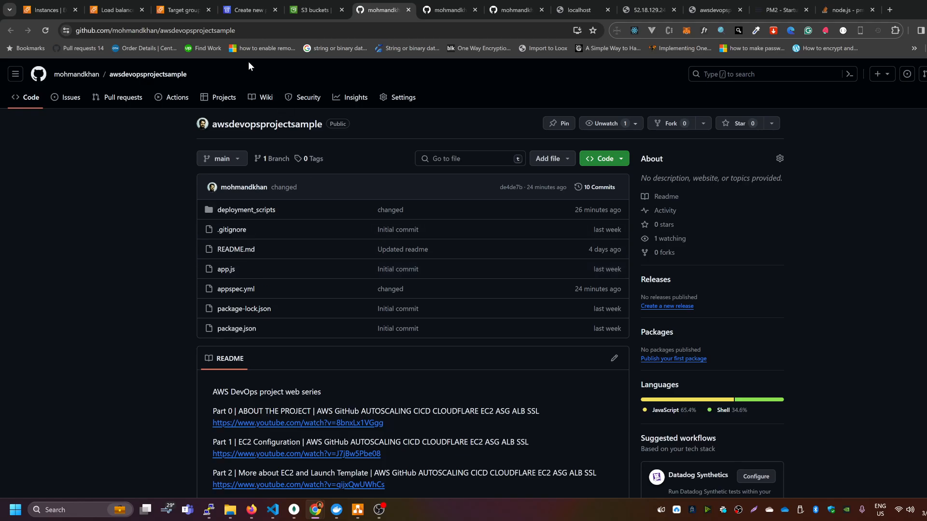
- Return to the CodePipeline review page, check the source and deploy stages, and try to create the pipeline
left_click(243, 10)
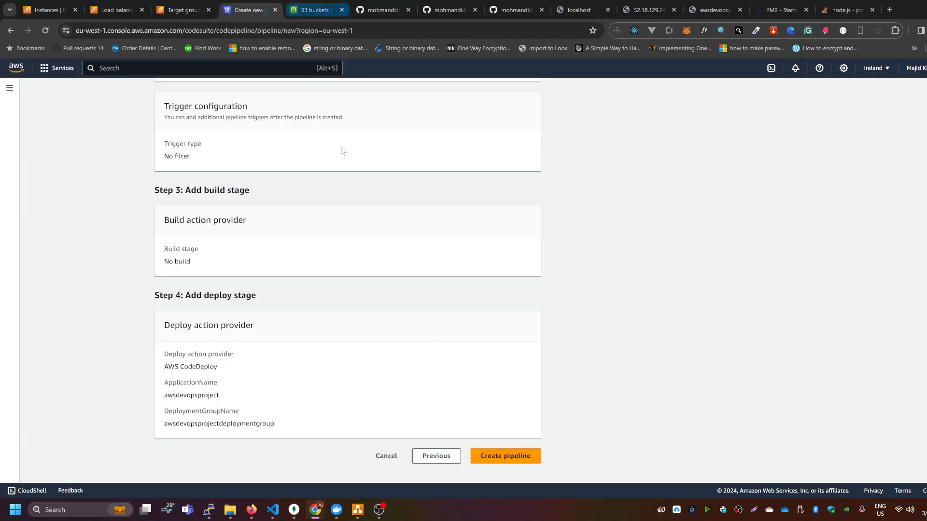
scroll(568, 401, "up", 9)
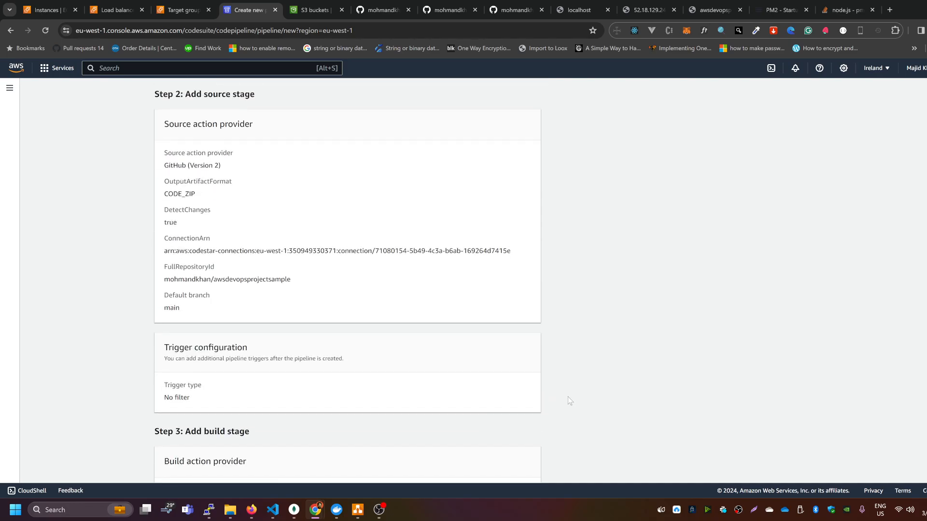
scroll(563, 415, "down", 8)
scroll(556, 428, "down", 1)
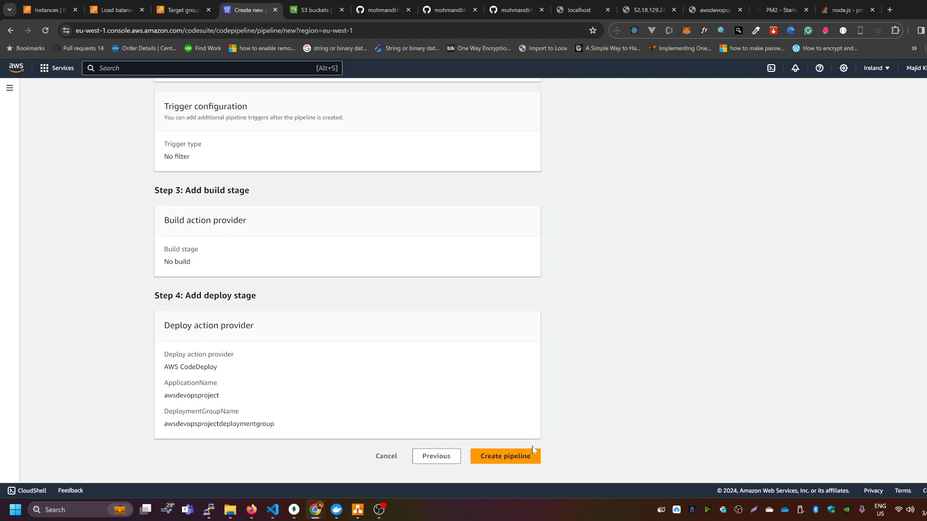
left_click(510, 458)
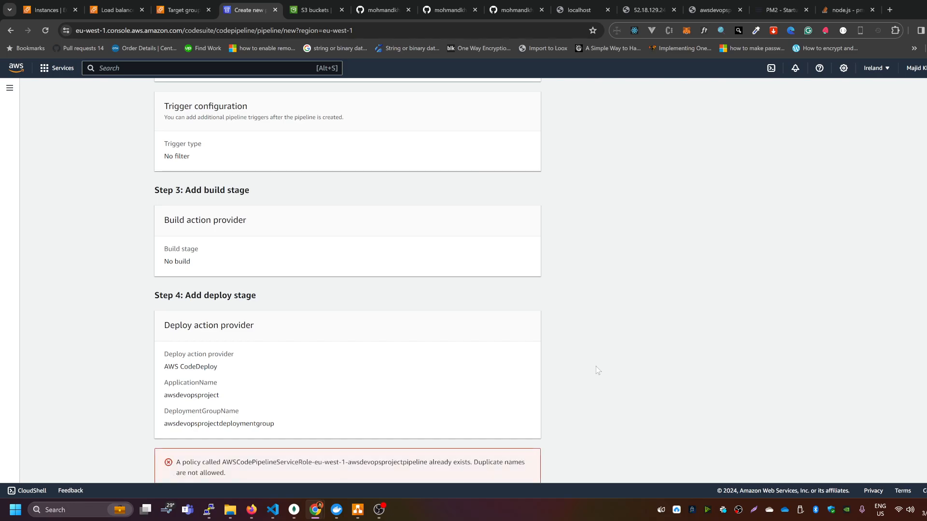
- Examine the policy name in the creation error and compare it with the service role name under the reviewed pipeline settings
scroll(596, 367, "down", 1)
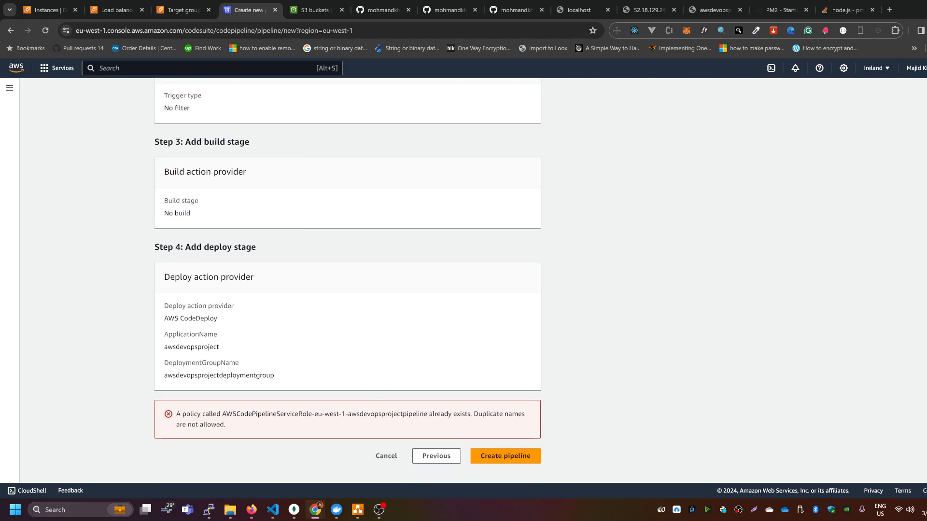
left_click_drag(428, 414, 526, 427)
left_click(526, 427)
left_click_drag(256, 413, 467, 414)
left_click(467, 414)
scroll(500, 409, "up", 6)
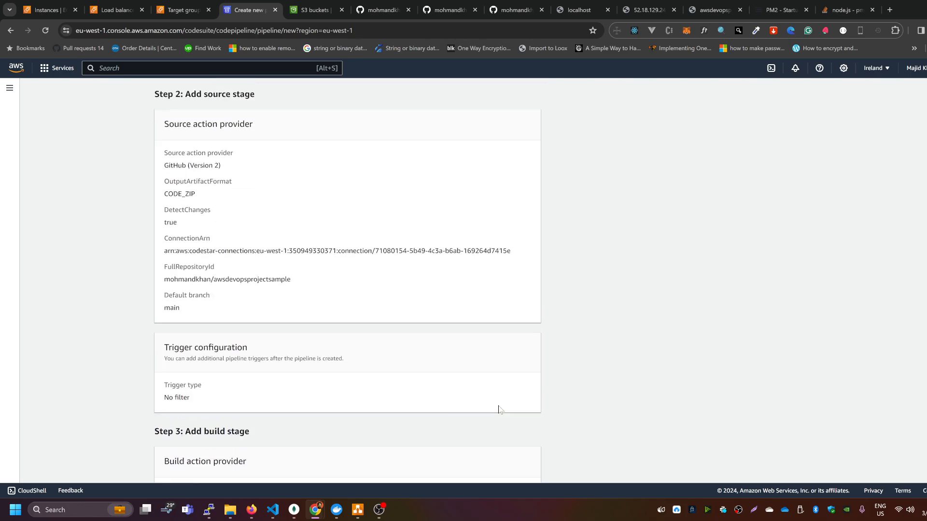
scroll(500, 410, "up", 4)
scroll(500, 409, "up", 5)
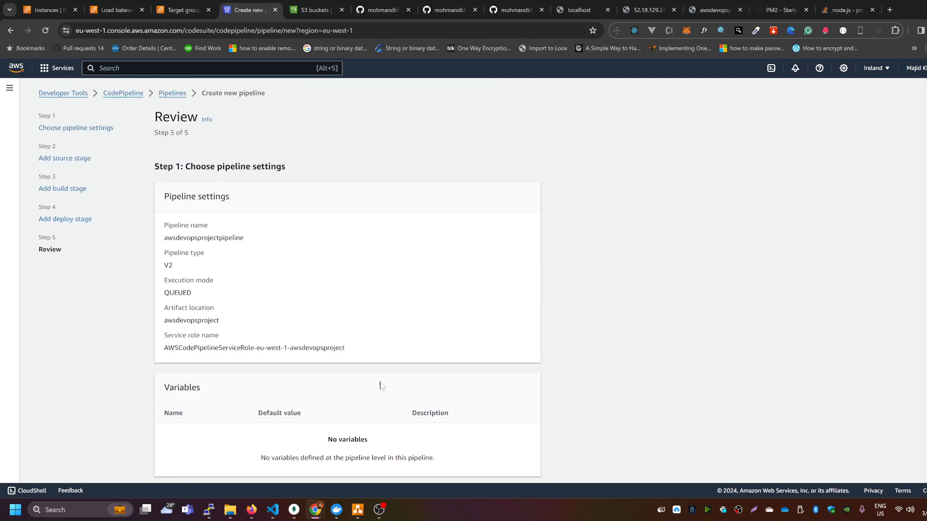
- Go back from the review through the deploy and build stages to the source stage
scroll(380, 384, "down", 15)
left_click(434, 473)
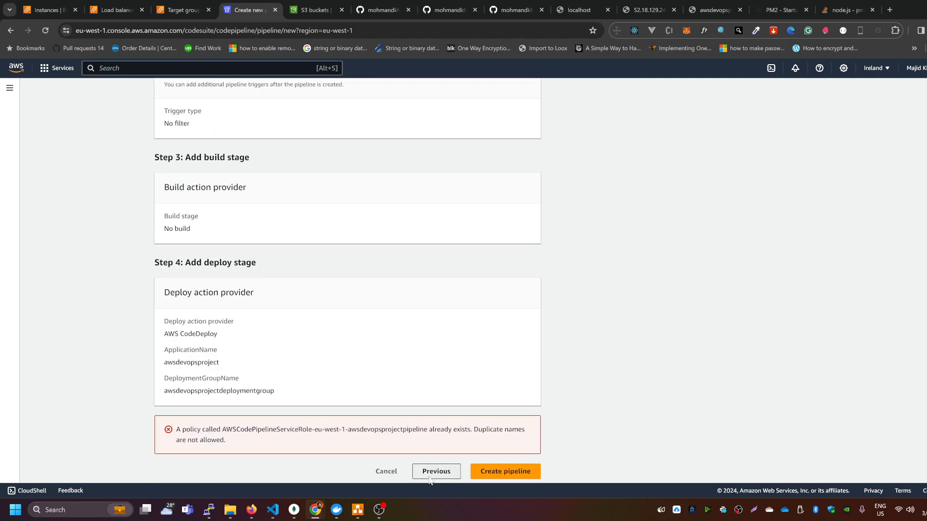
scroll(465, 425, "down", 1)
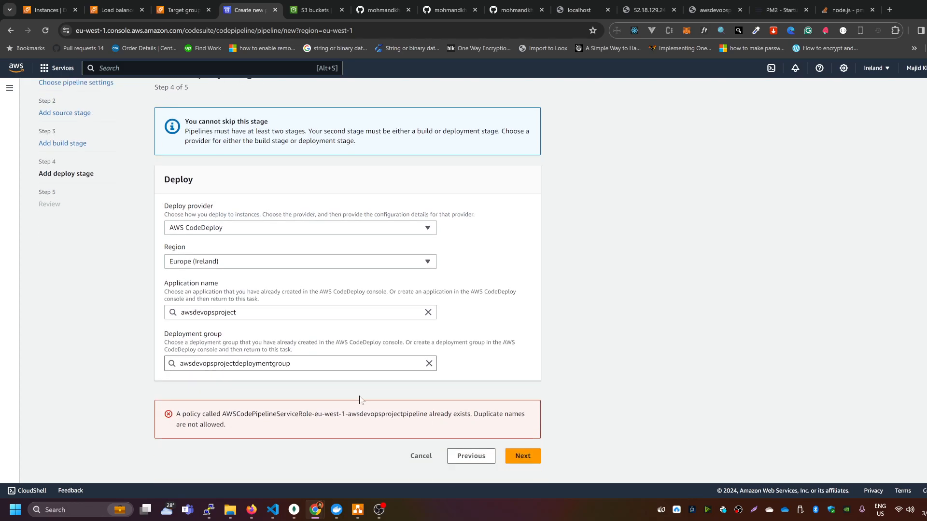
left_click(470, 456)
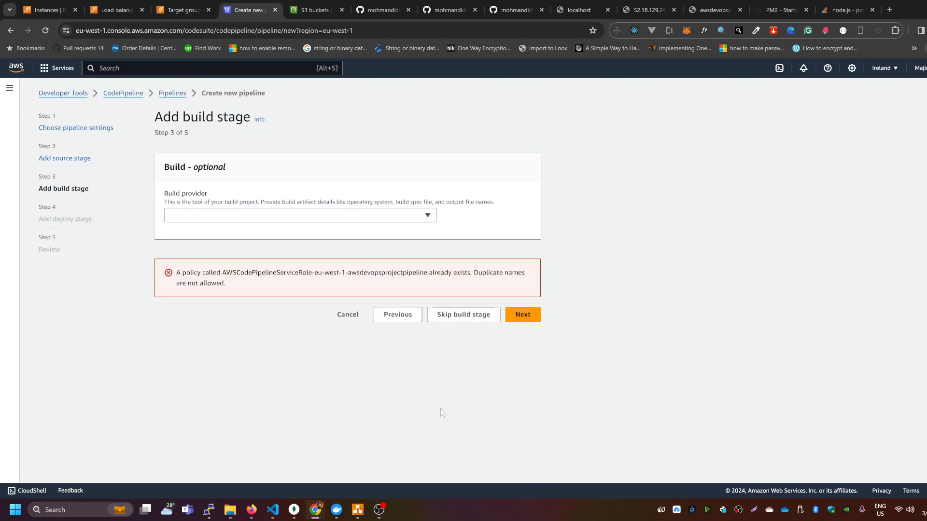
left_click(398, 315)
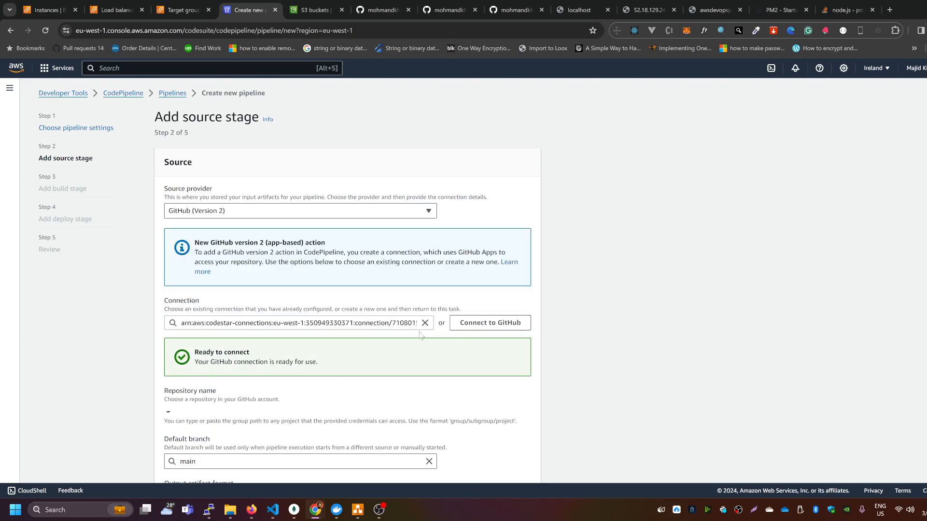
- Recheck the source stage settings and the policy name in the error, and go back to the pipeline settings
scroll(394, 365, "down", 7)
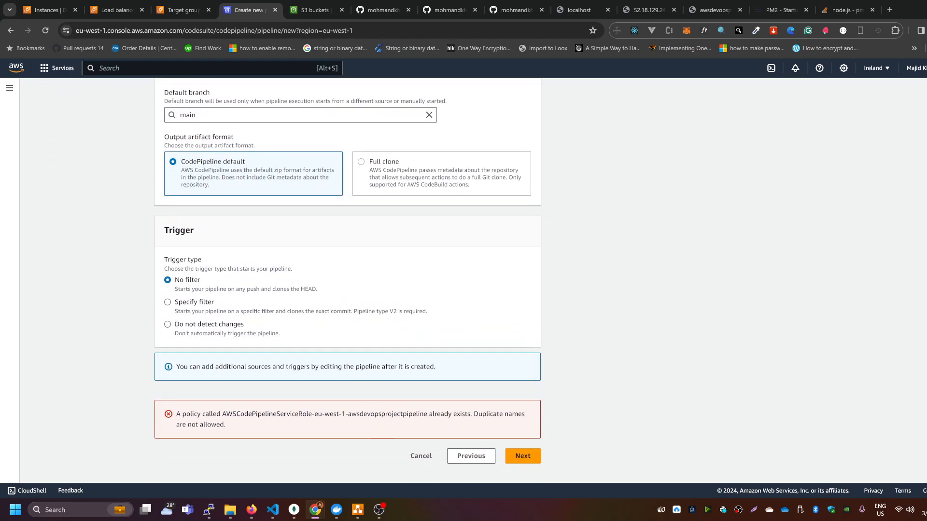
left_click_drag(221, 414, 336, 414)
left_click(458, 405)
scroll(459, 405, "up", 10)
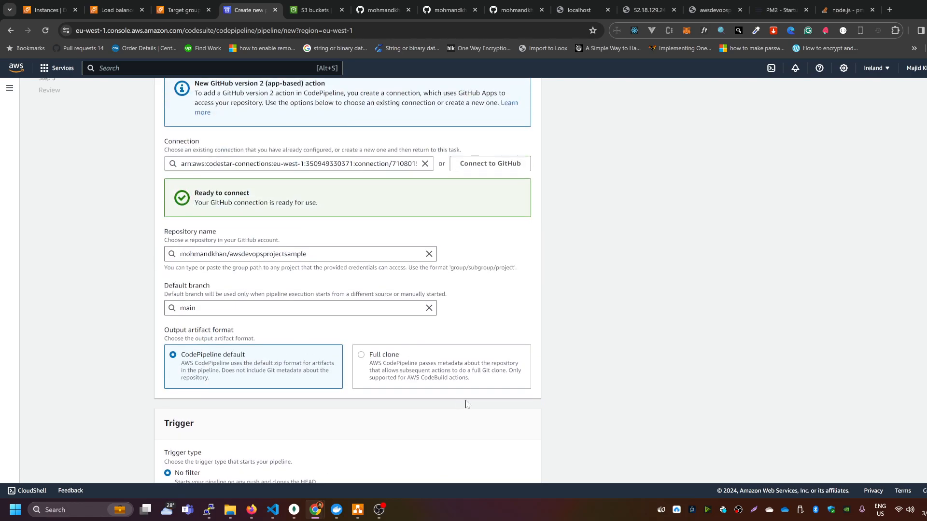
scroll(469, 405, "down", 2)
scroll(471, 405, "up", 2)
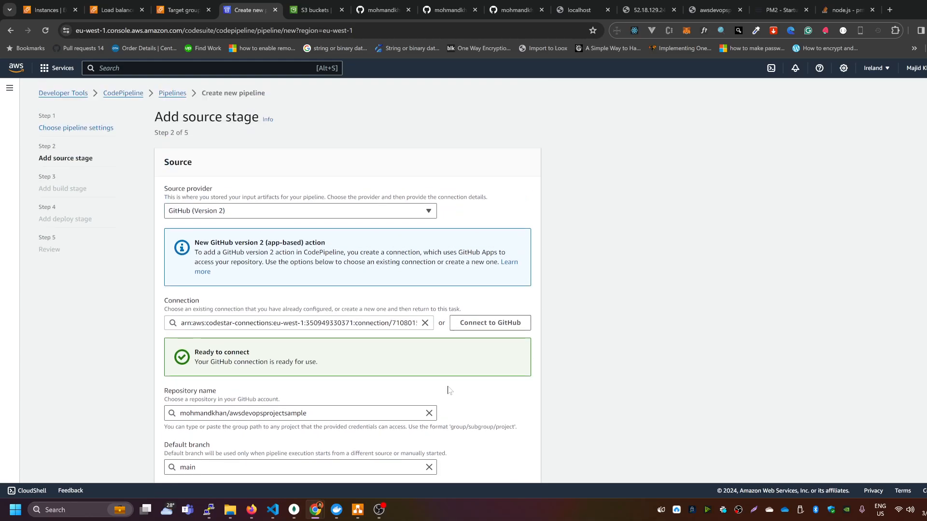
scroll(407, 366, "down", 7)
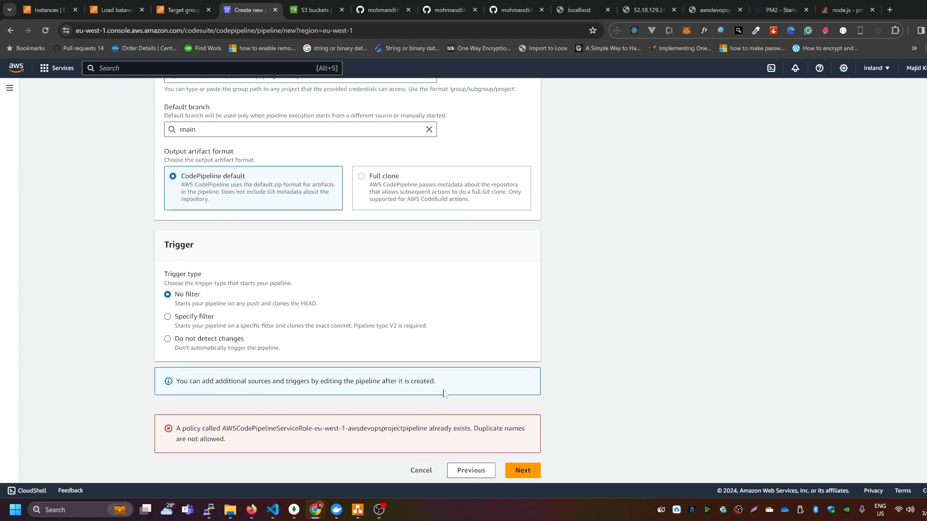
left_click(468, 458)
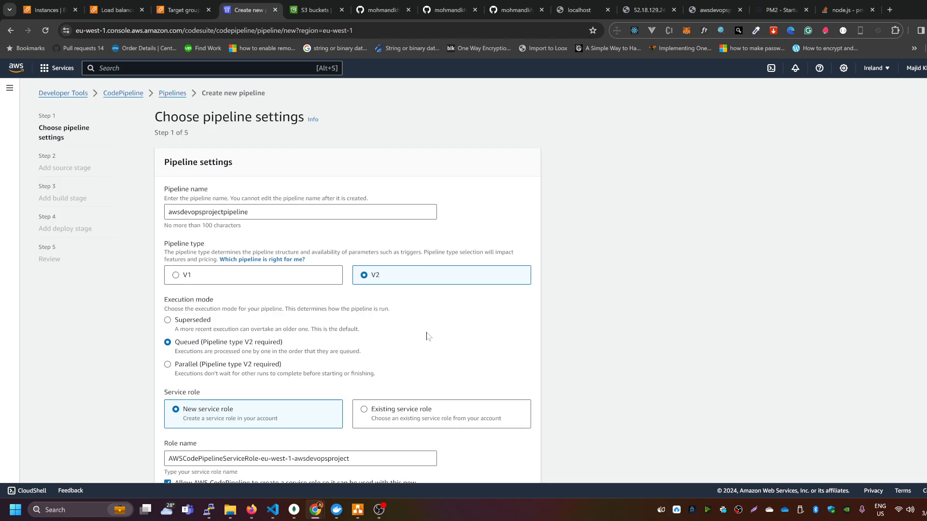
- Set the new service role's name to awsdevopsprojectPolicy
scroll(428, 335, "down", 3)
left_click_drag(350, 314, 163, 313)
type("aws")
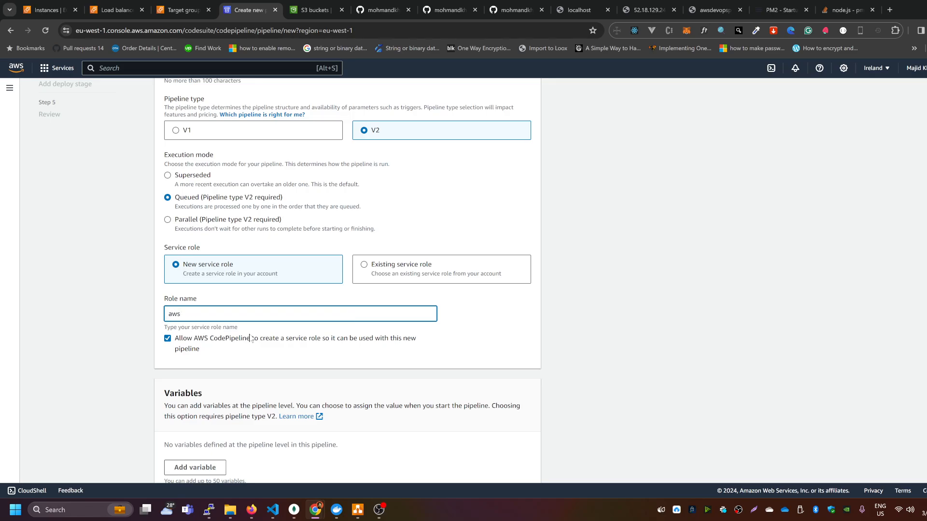
type("devopsprojectPolicy")
key("ctrl+a")
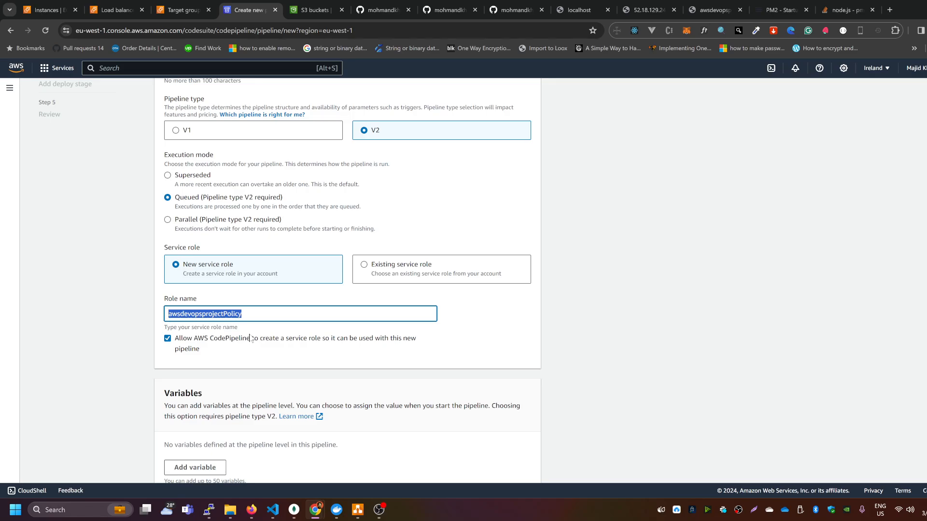
- Check the custom artifact store bucket in the advanced settings, and continue to the source stage
scroll(296, 338, "down", 4)
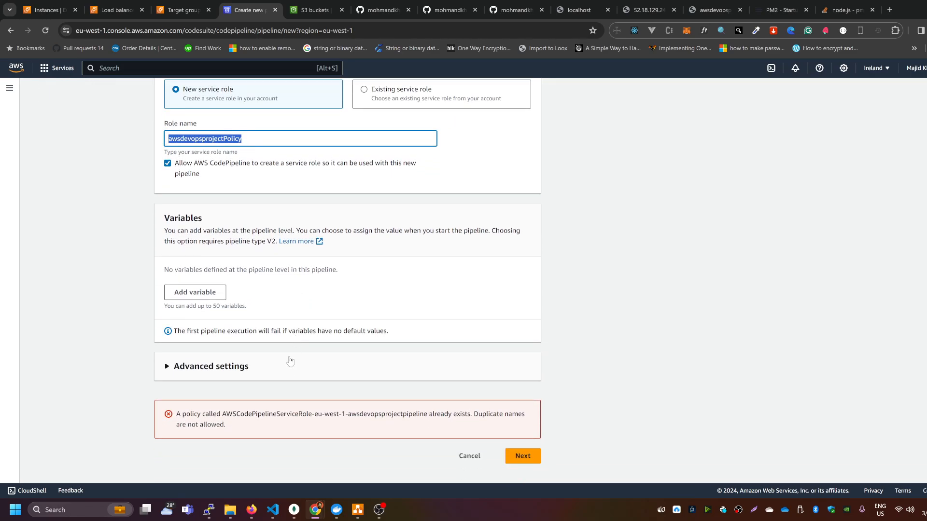
left_click(169, 368)
scroll(220, 376, "down", 3)
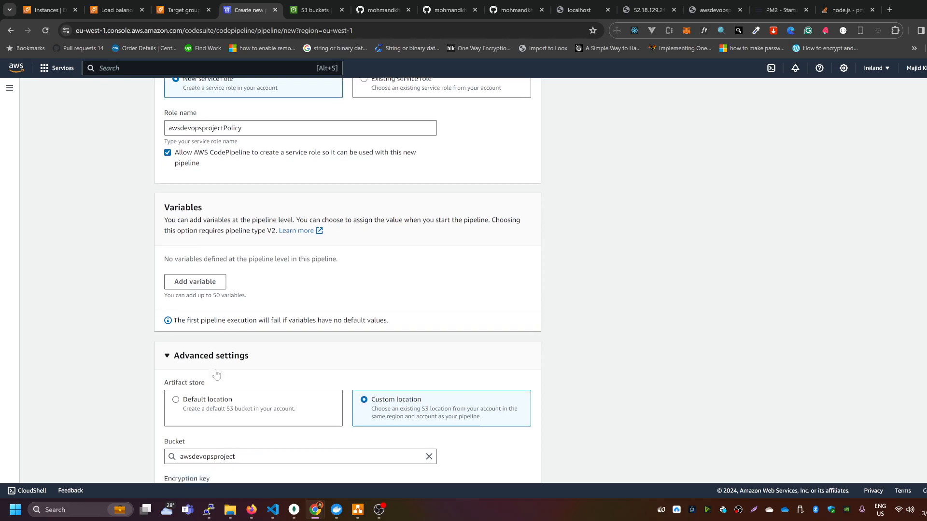
left_click(518, 464)
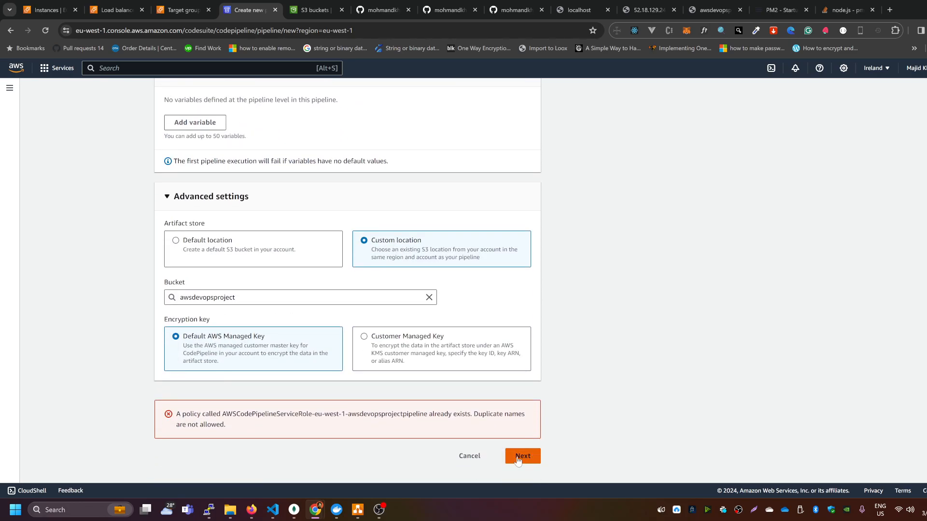
scroll(502, 405, "down", 3)
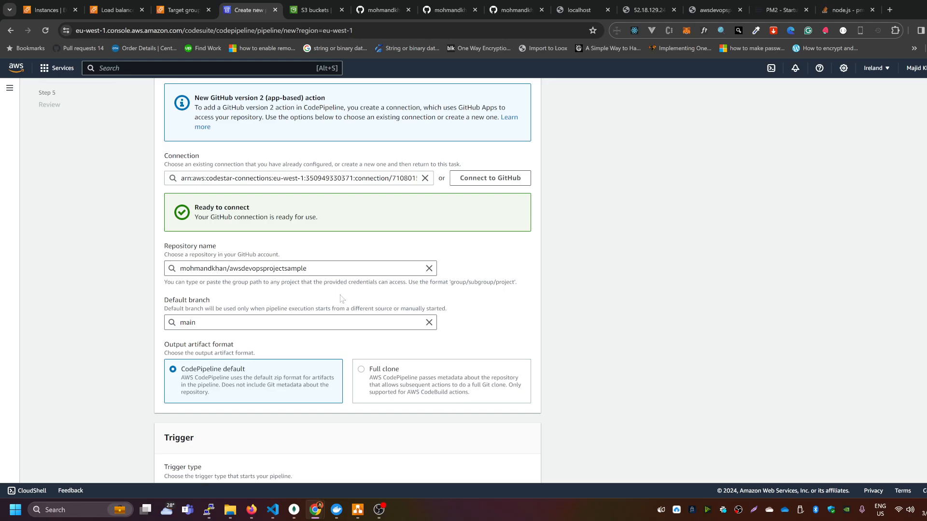
- Skip the build stage and keep the existing CodeDeploy deploy stage settings, continuing to the review
scroll(403, 334, "down", 4)
left_click(508, 457)
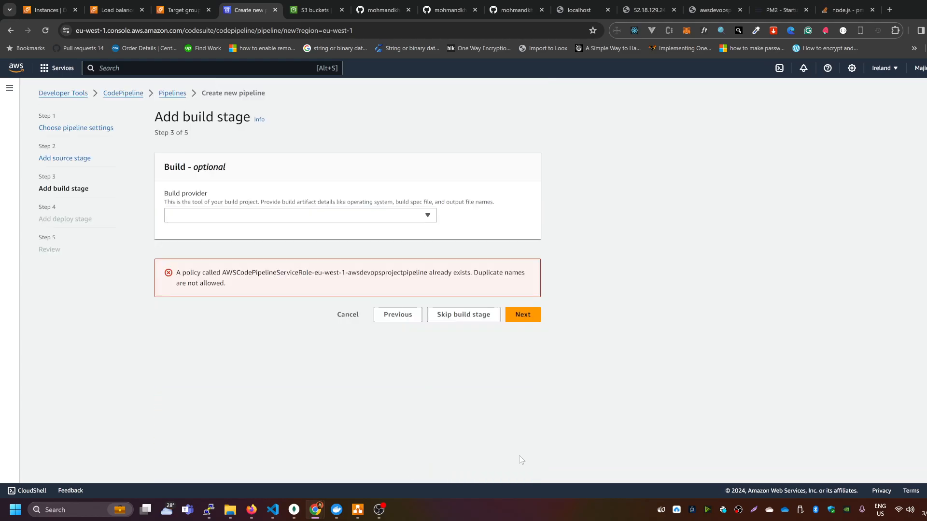
left_click(478, 320)
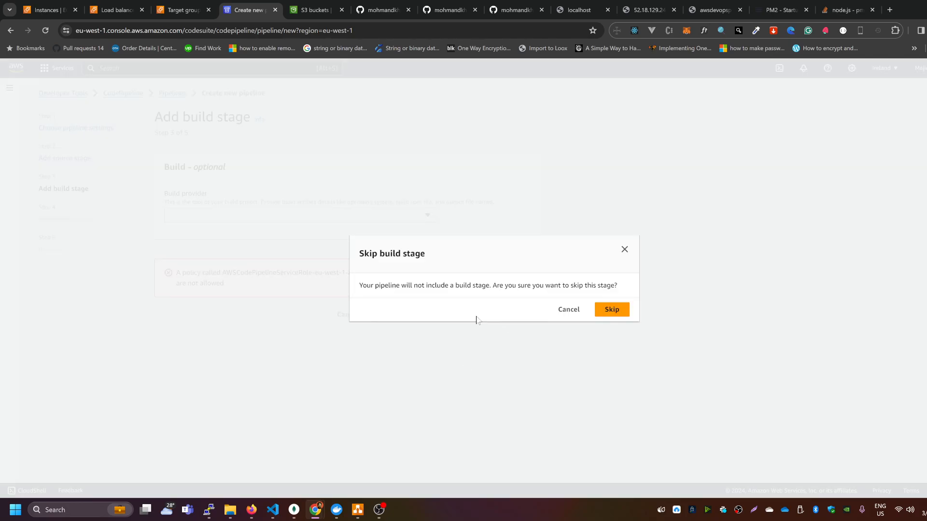
left_click(612, 310)
scroll(471, 364, "down", 1)
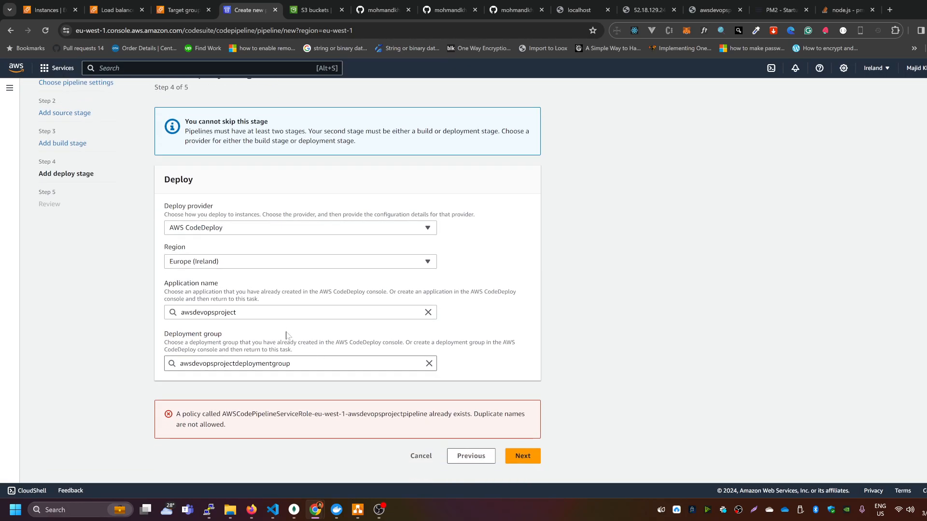
left_click(237, 312)
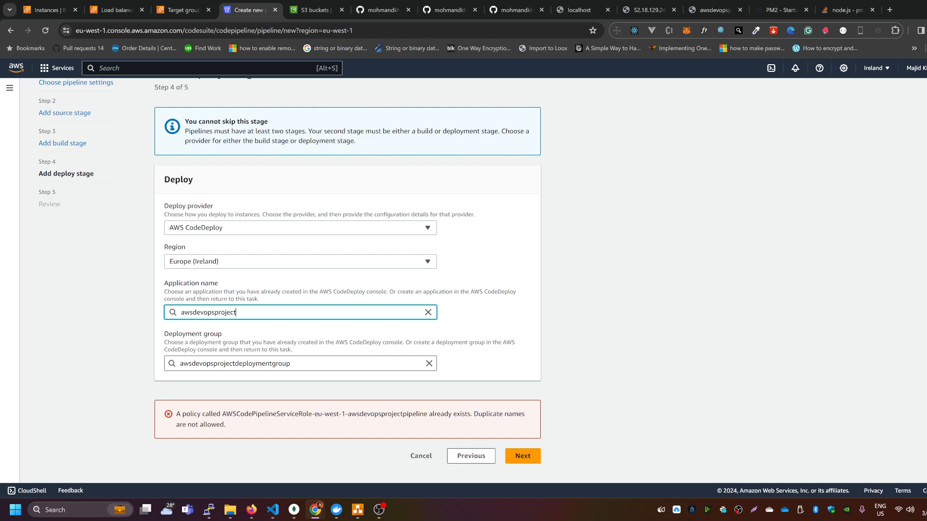
left_click(524, 458)
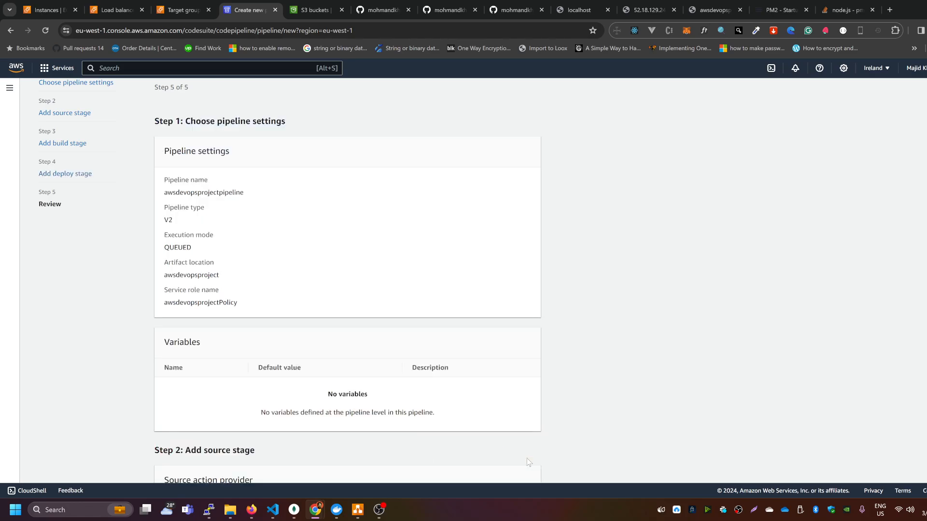
- Review the pipeline's stage settings and try to create the pipeline
scroll(537, 429, "down", 13)
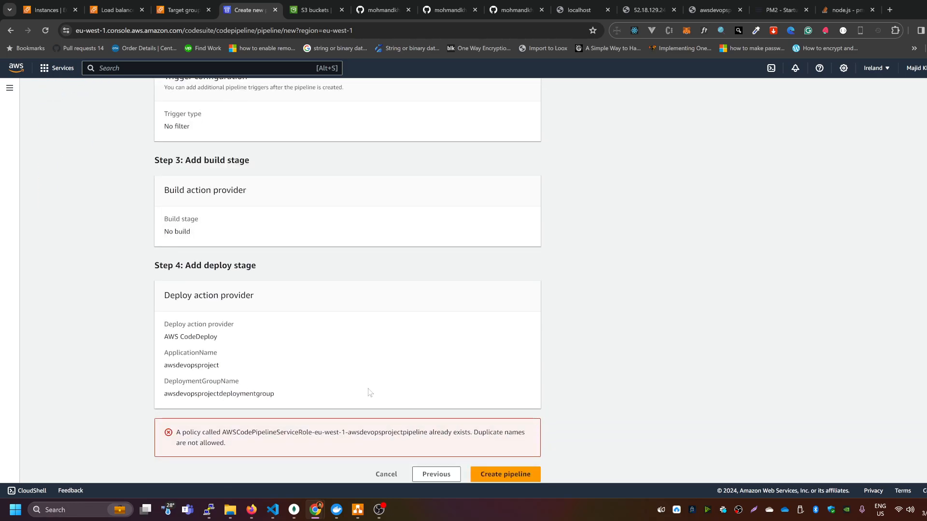
scroll(446, 374, "down", 1)
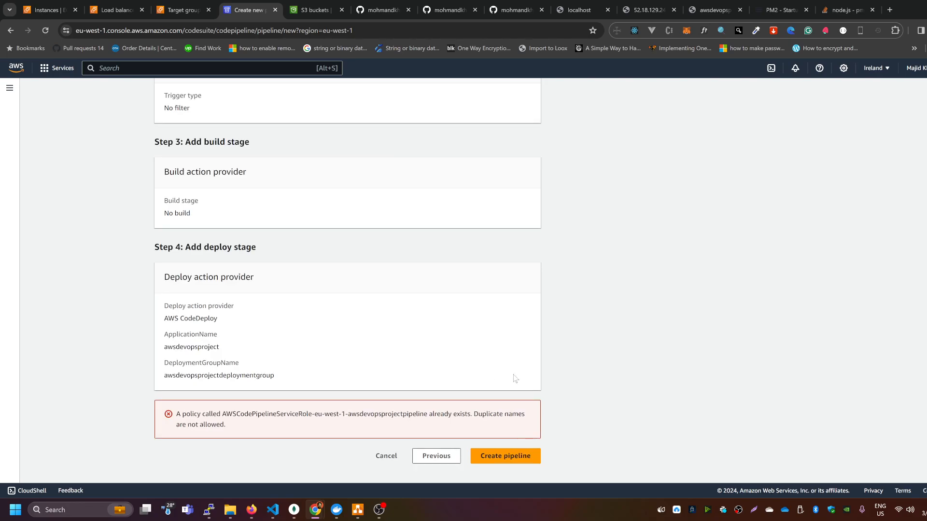
left_click(509, 456)
scroll(475, 355, "up", 1)
scroll(445, 354, "down", 1)
scroll(313, 367, "up", 4)
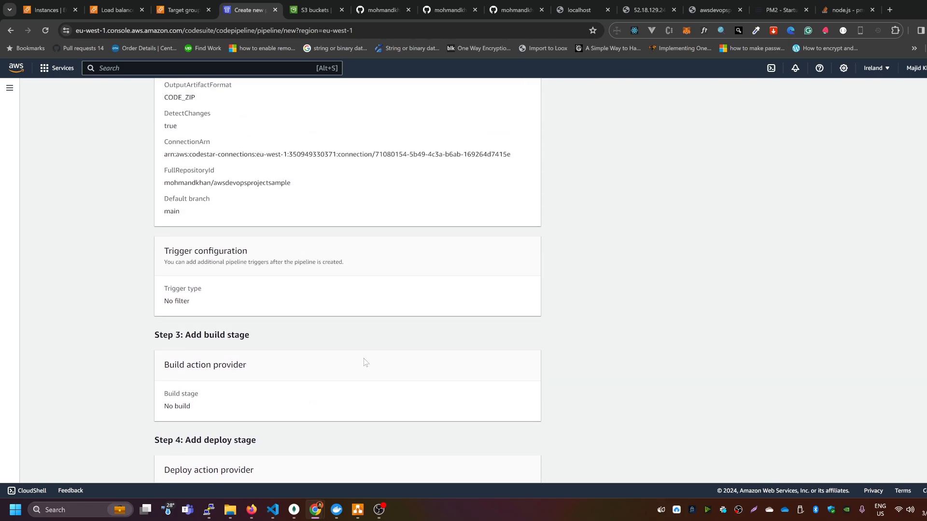
scroll(365, 360, "up", 10)
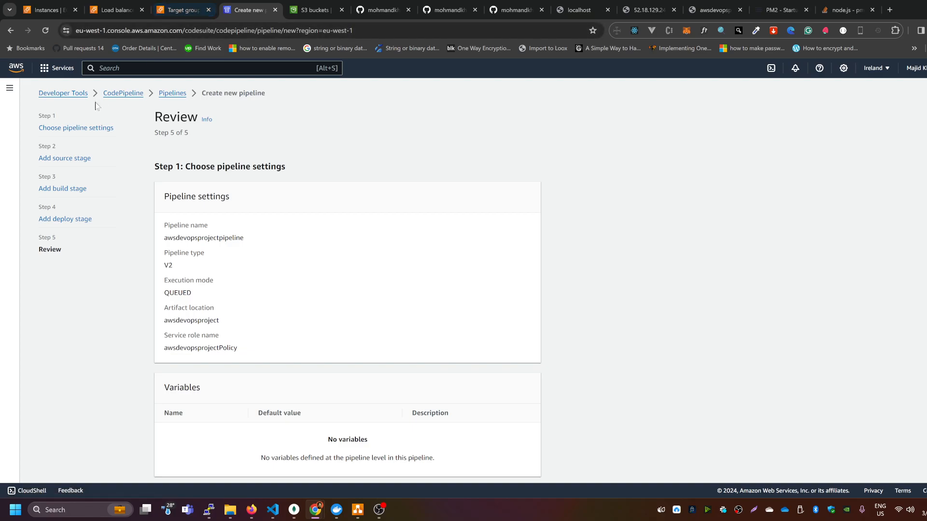
- Leave the pipeline review and open the awsdevopsproject application in CodeDeploy
left_click(9, 87)
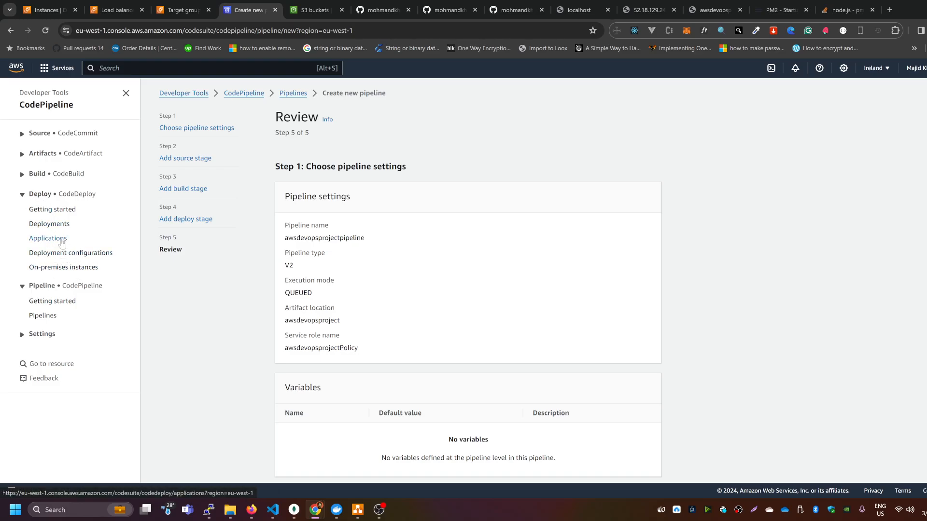
left_click(59, 241)
left_click(538, 92)
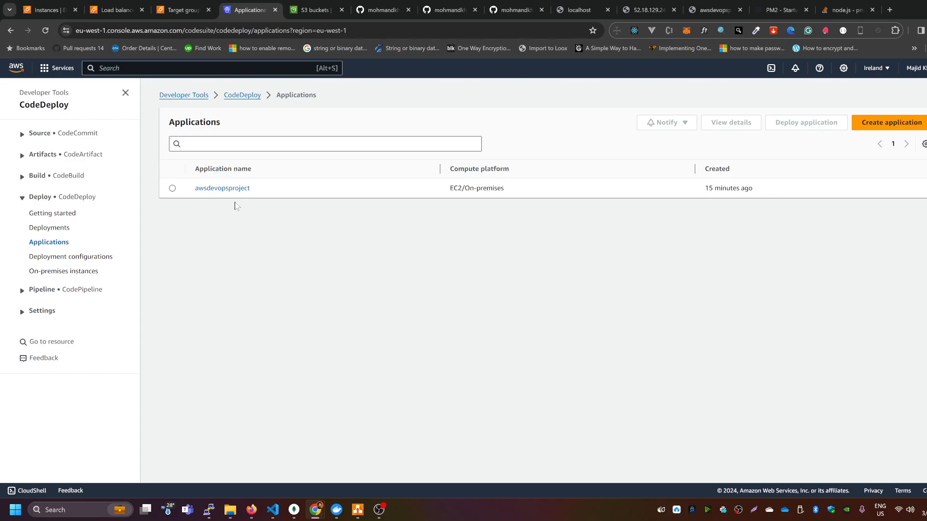
left_click(172, 189)
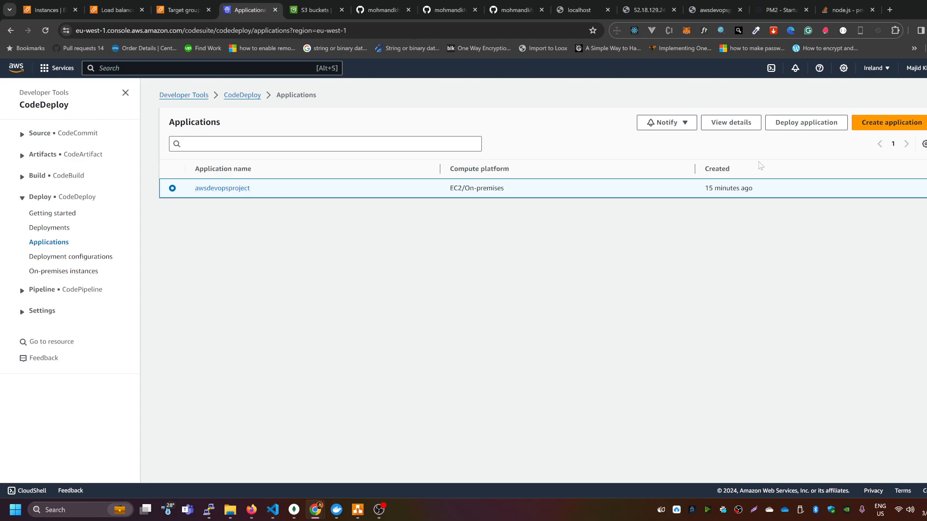
left_click(244, 189)
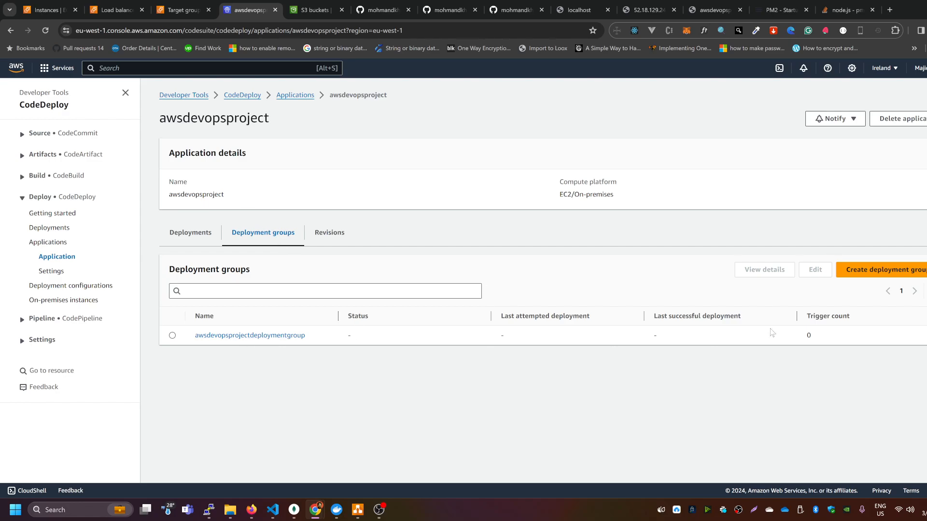
- Open awsdevopsprojectdeploymentgroup for editing and check its service role, deployment type and environment configuration
left_click(640, 338)
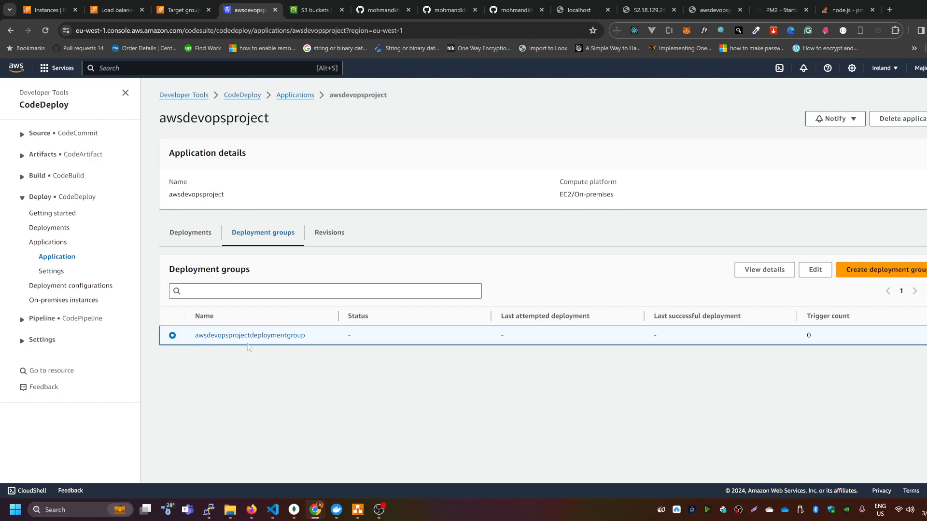
left_click(815, 269)
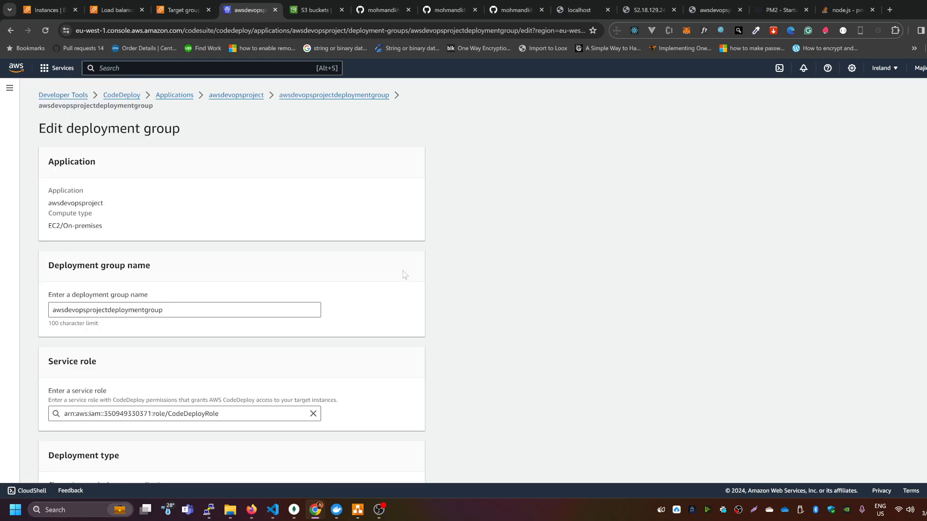
scroll(346, 260, "down", 3)
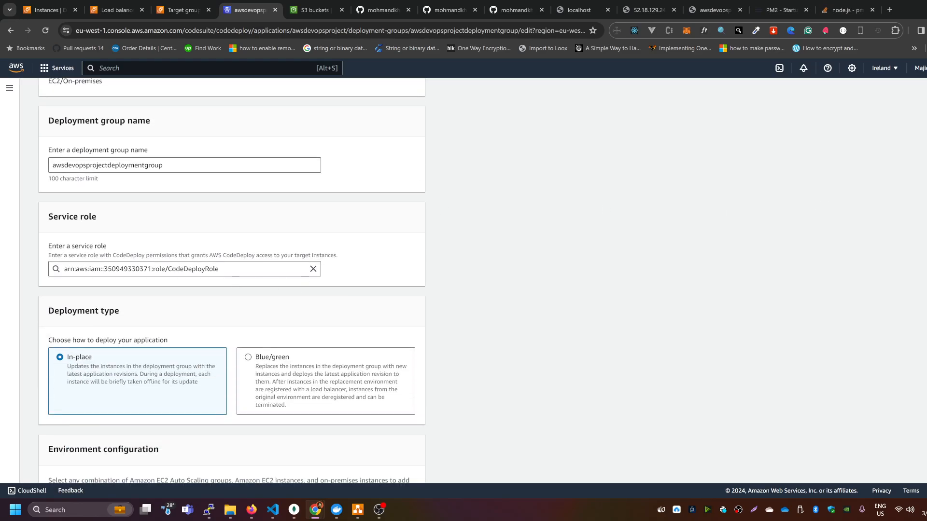
scroll(240, 296, "down", 6)
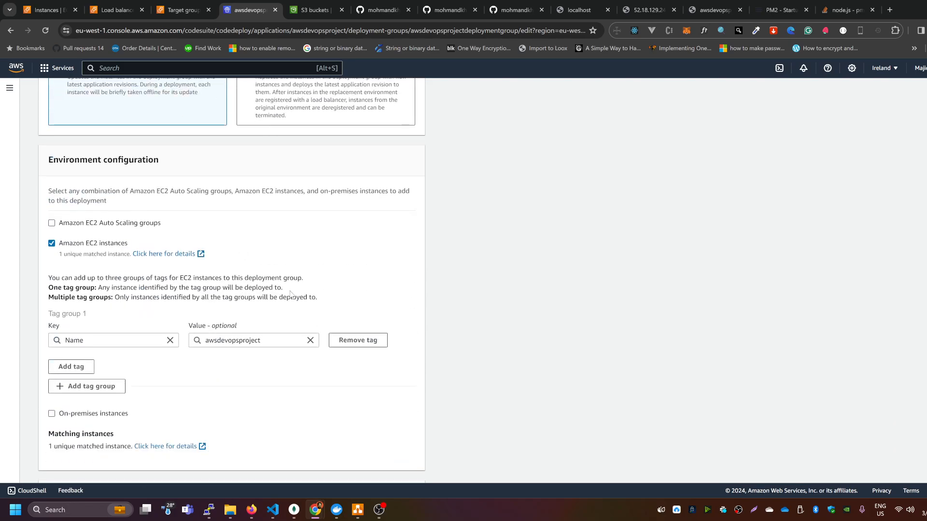
scroll(290, 293, "down", 5)
scroll(292, 294, "down", 1)
scroll(295, 293, "up", 6)
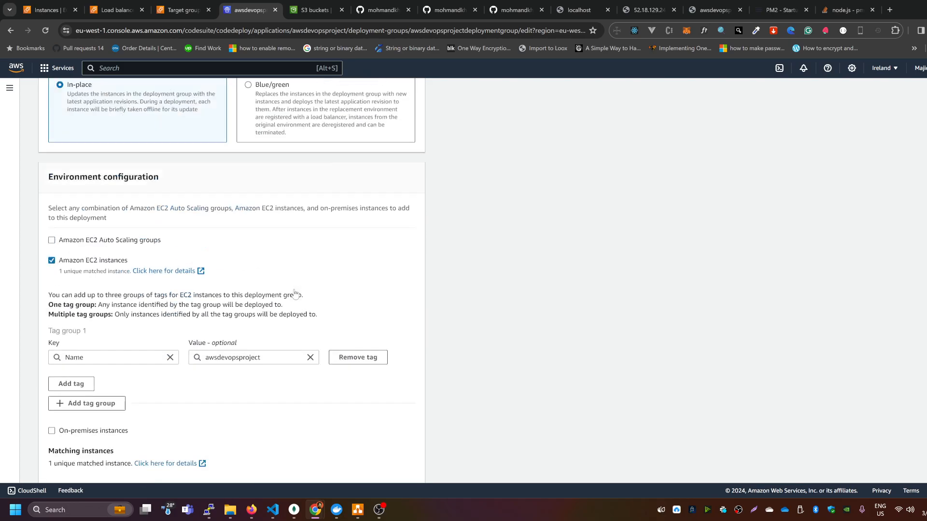
scroll(295, 294, "up", 9)
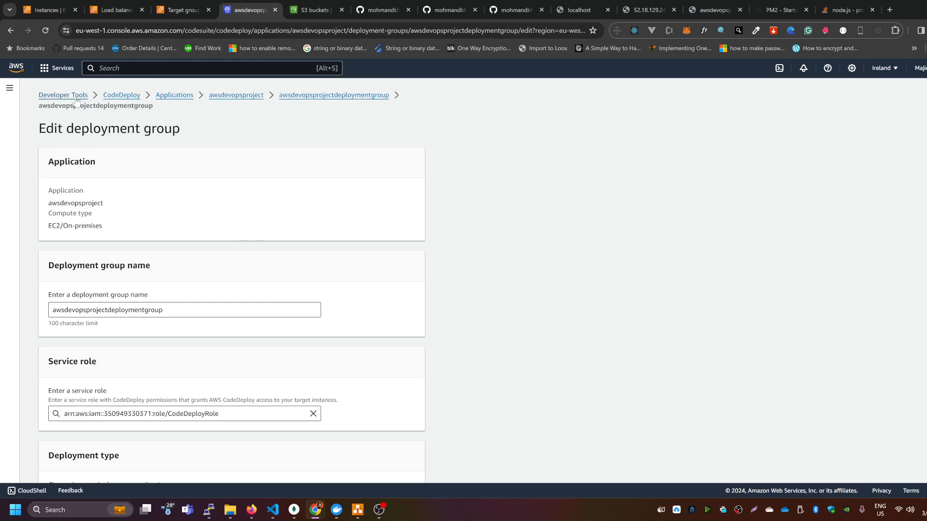
- Return to the CodePipeline pipelines list and start creating a new pipeline
left_click(73, 96)
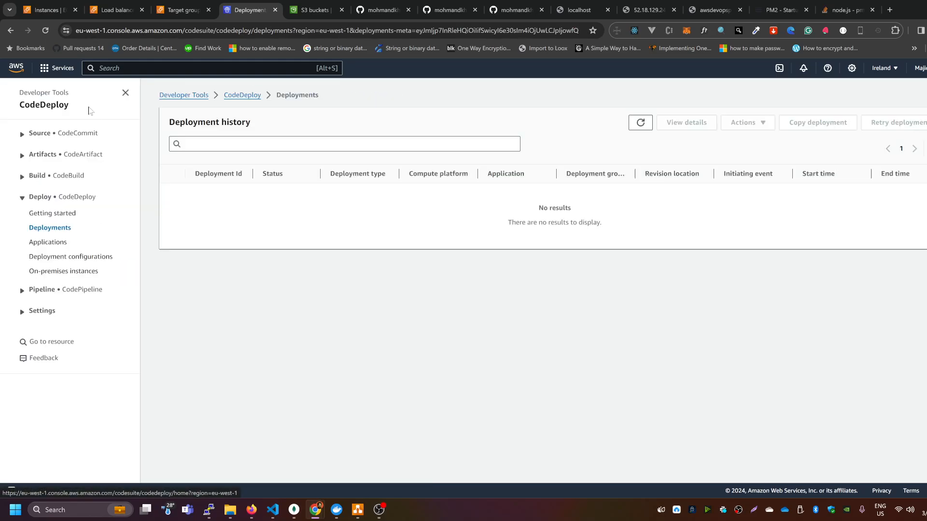
left_click(27, 294)
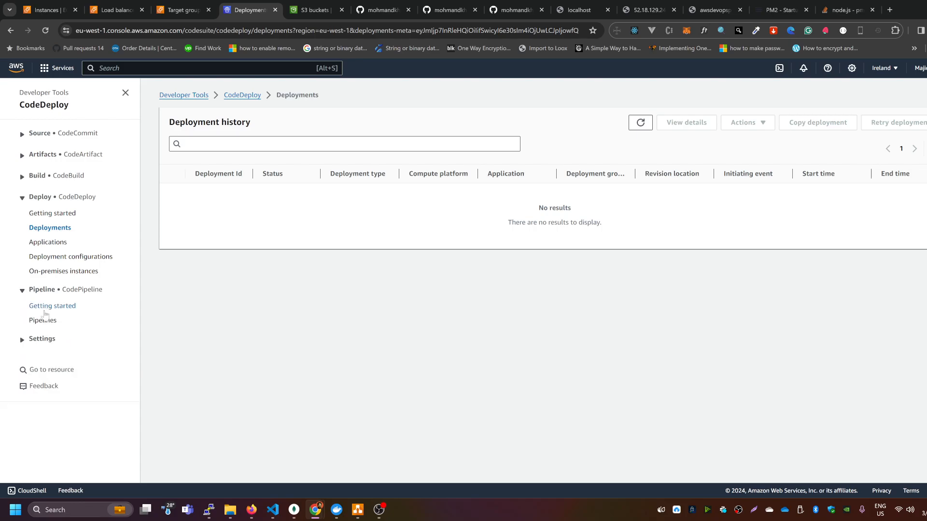
left_click(48, 320)
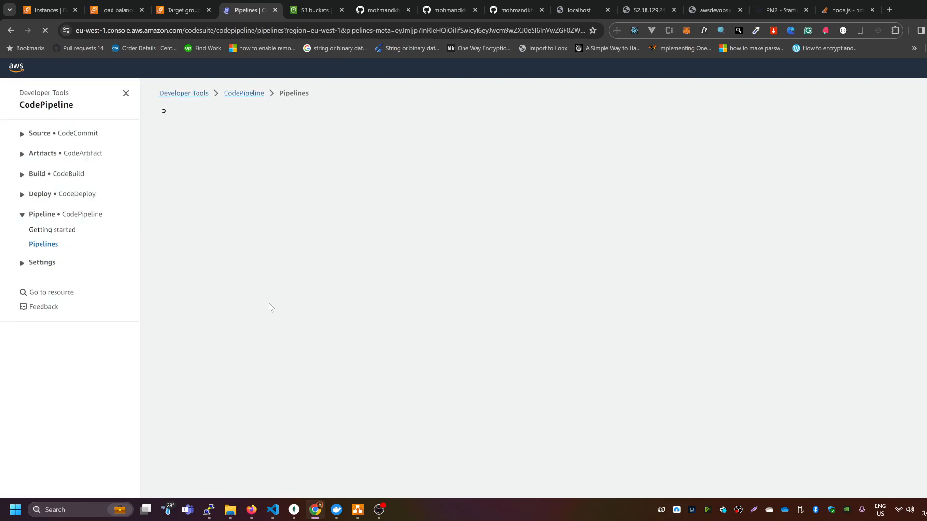
left_click(907, 127)
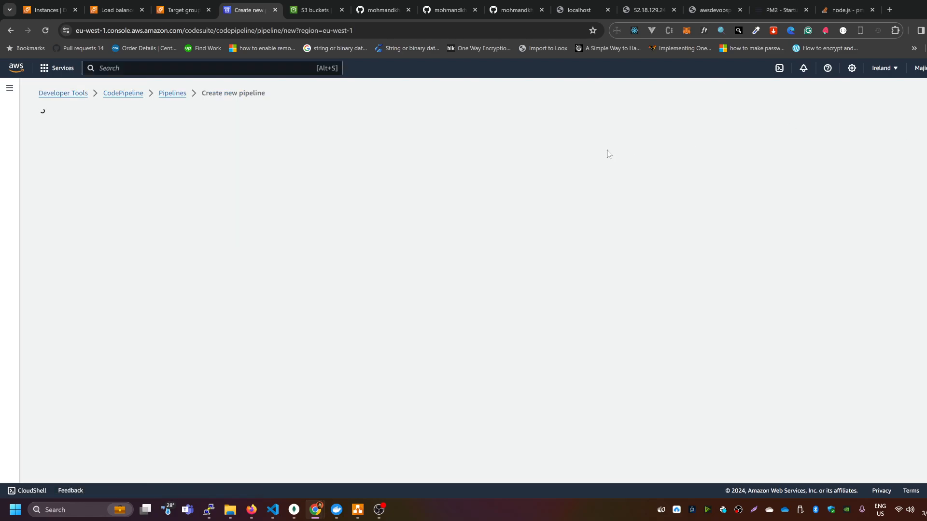
- Name the pipeline awsdevopsprojectpipelineforsingleserver, copy that name, and check the new service role's name
left_click(300, 212)
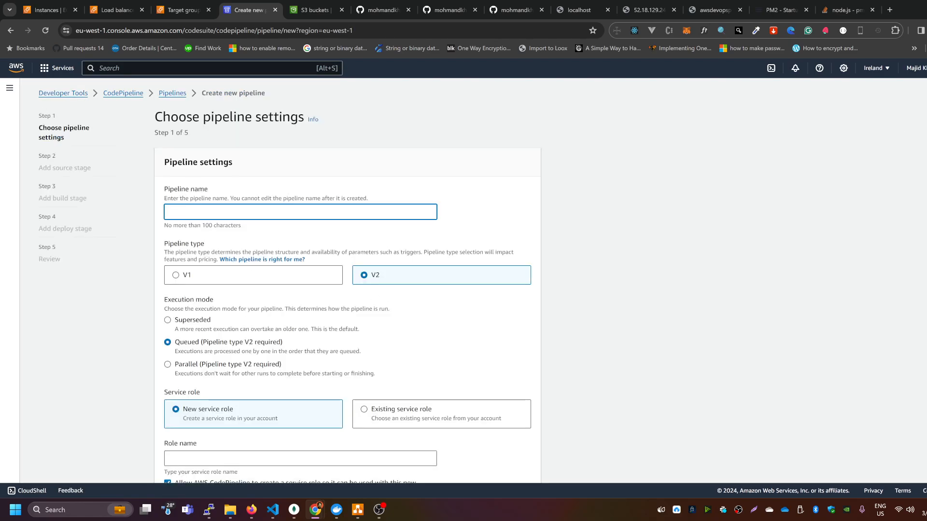
type("awsdevopsprojectPolicy")
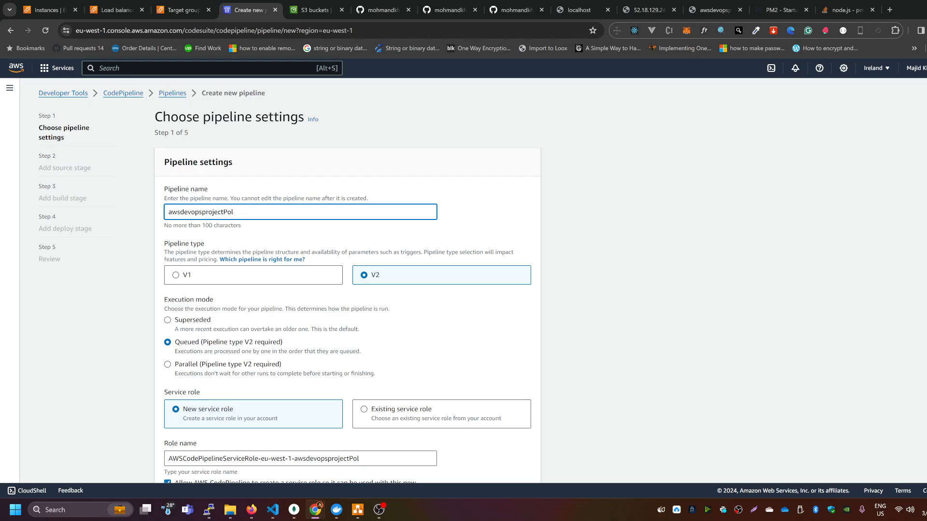
type("pipelineforsingleserver")
scroll(290, 221, "down", 1)
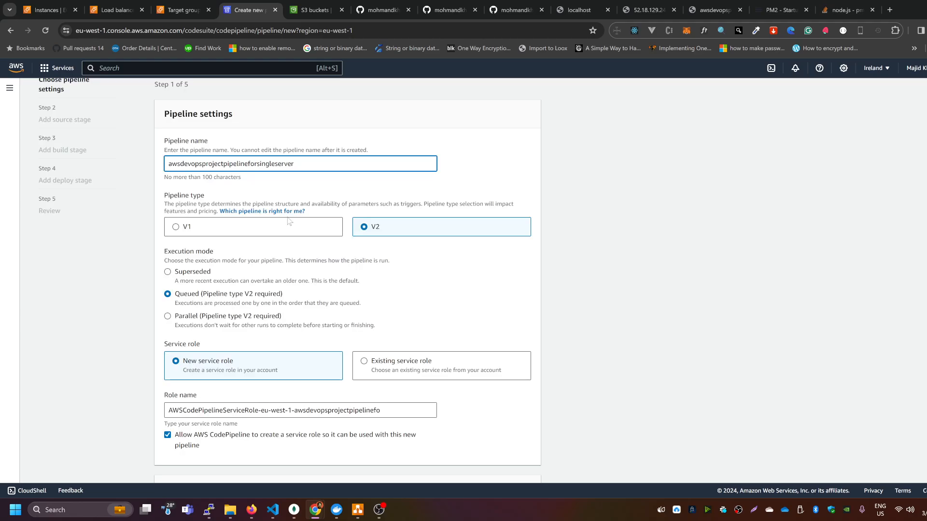
left_click_drag(300, 166, 150, 169)
key("ctrl+c")
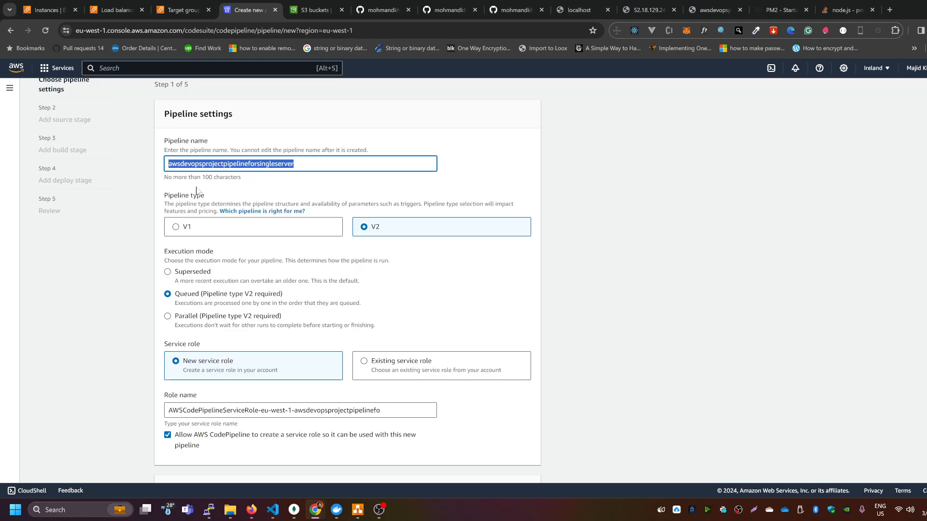
scroll(215, 304, "down", 3)
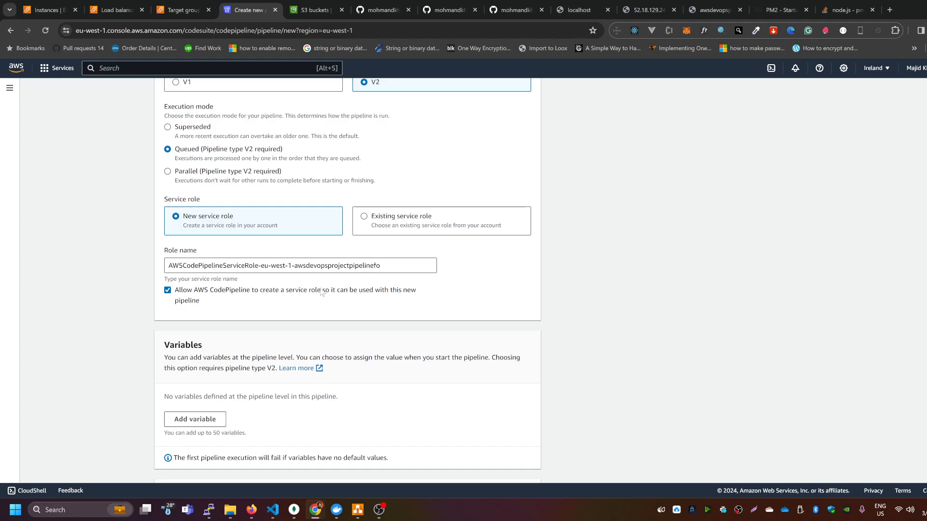
left_click_drag(380, 266, 294, 265)
- Set the artifact store to a custom location with the awsdevopsproject bucket, and continue to the source stage
scroll(288, 357, "down", 2)
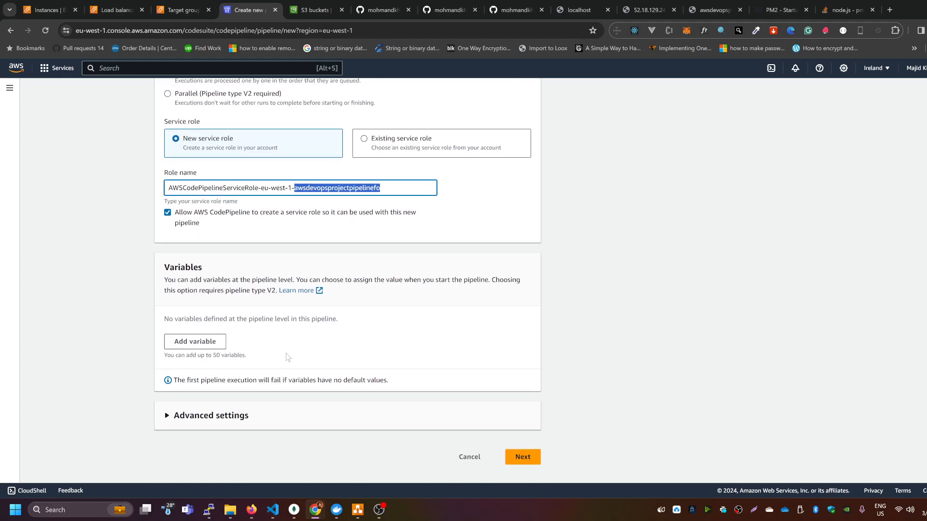
left_click(167, 415)
scroll(166, 416, "down", 3)
left_click(390, 345)
left_click(228, 384)
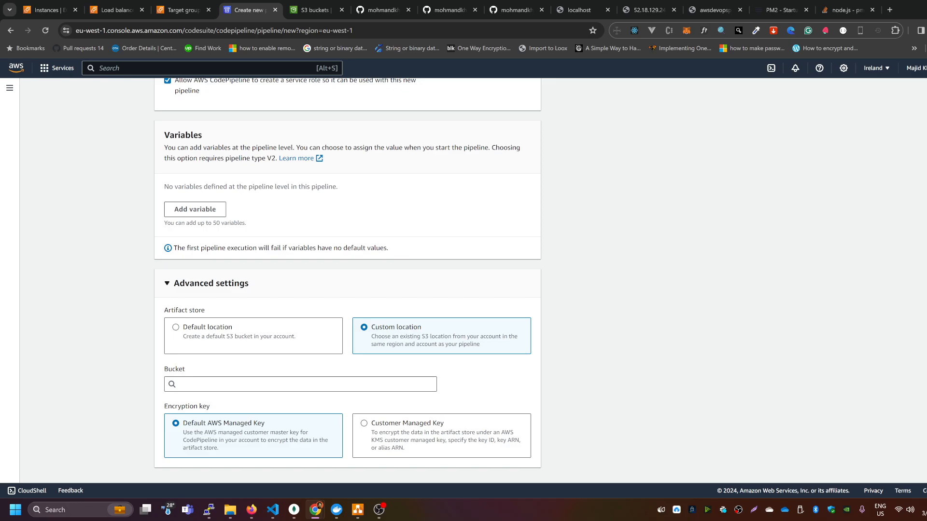
left_click(214, 400)
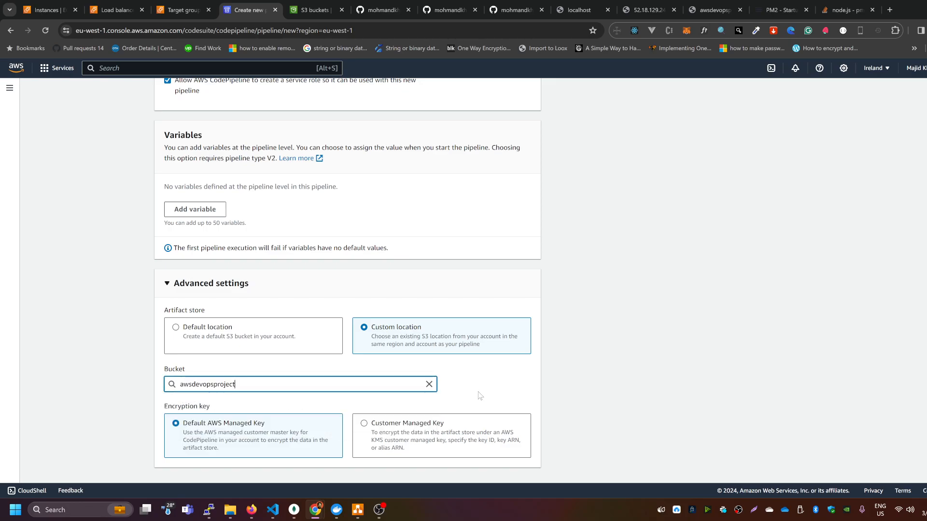
scroll(480, 395, "down", 1)
left_click(523, 457)
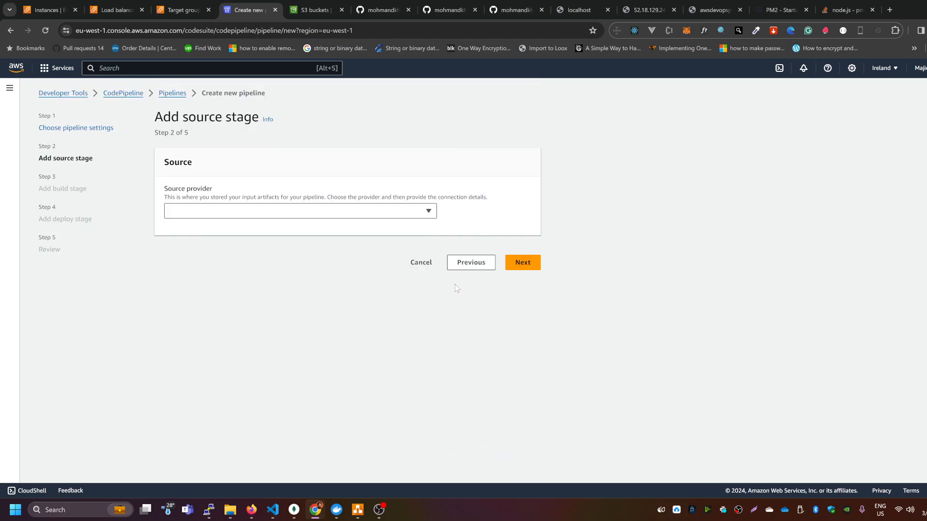
- Choose GitHub (Version 2) as the source provider and start a new GitHub connection named awsdevopsprojectpipelineforsingleserver
left_click(425, 211)
left_click(250, 316)
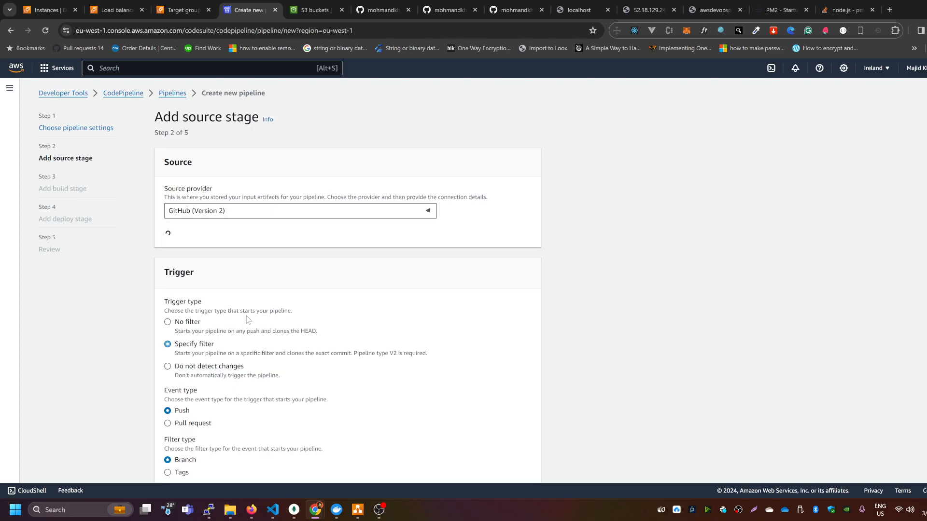
left_click(485, 323)
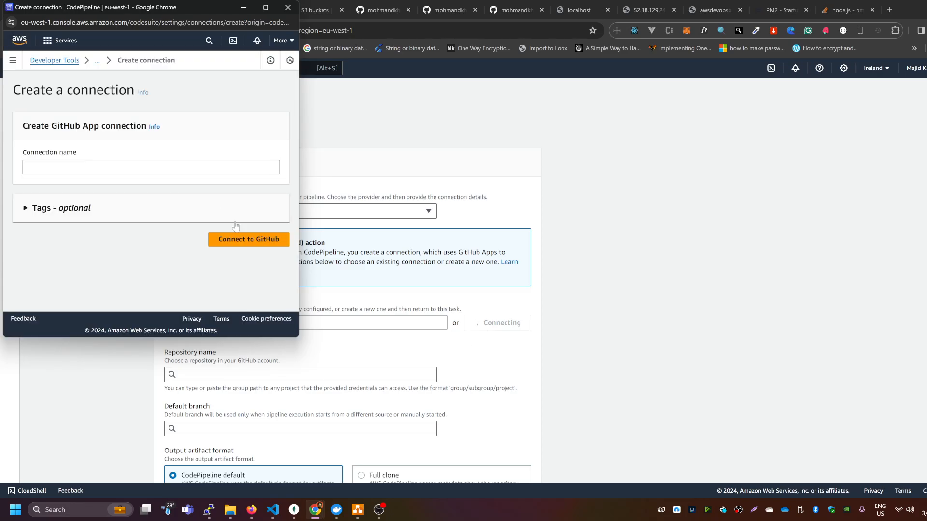
left_click(255, 241)
left_click(80, 167)
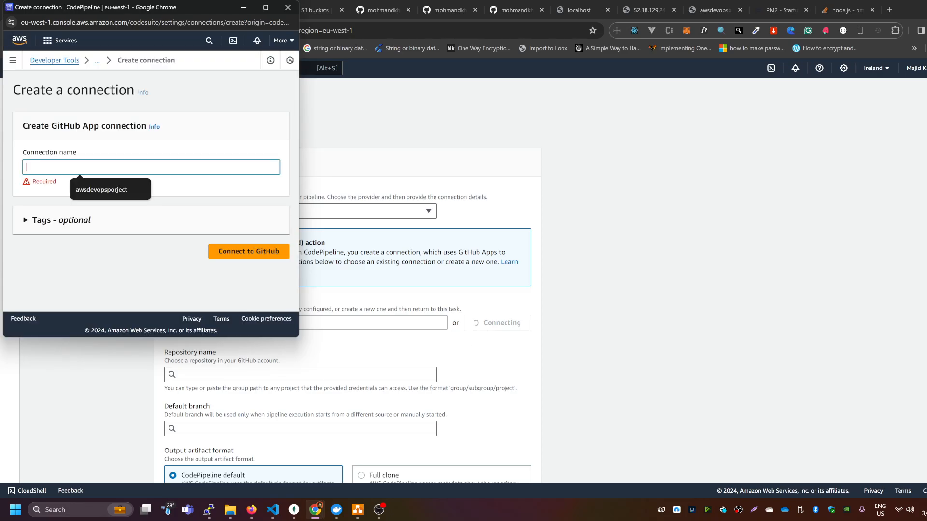
key("ctrl+v")
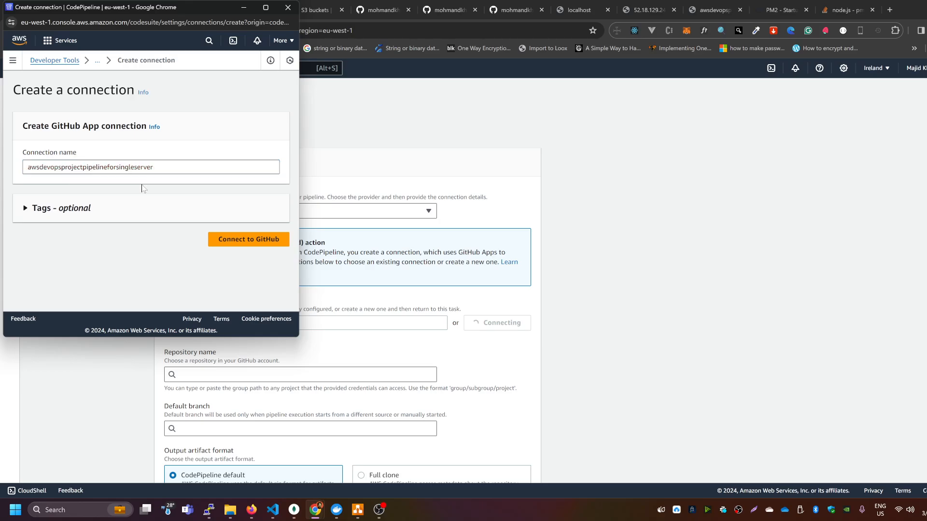
left_click(231, 242)
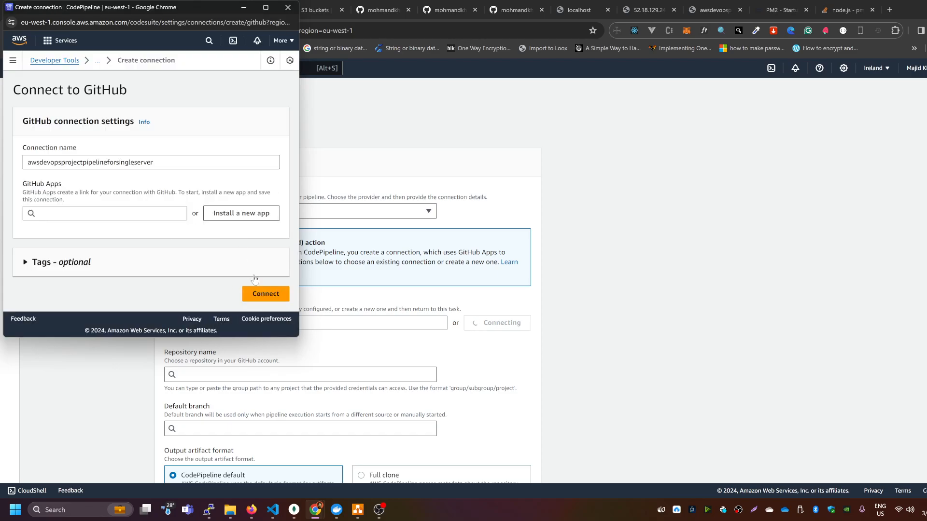
- Select the first listed GitHub App for the connection and try to connect
left_click(104, 213)
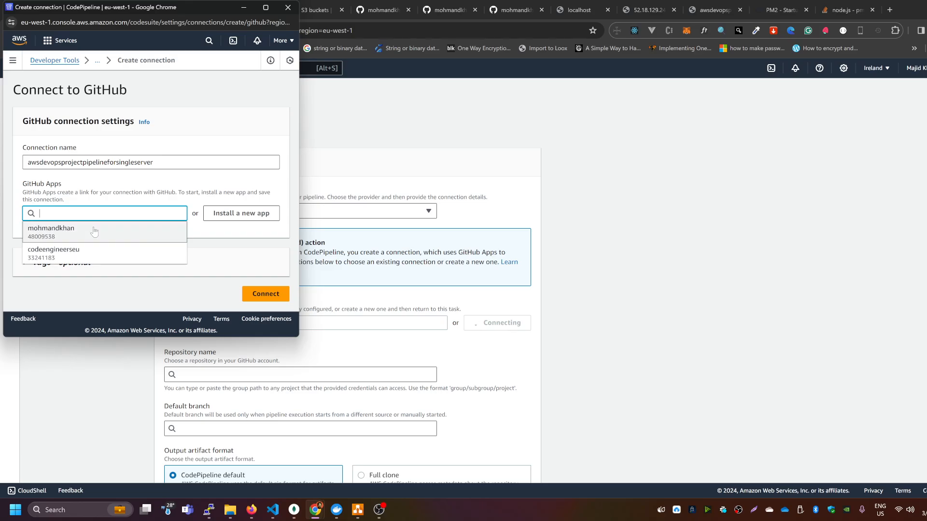
left_click(94, 232)
left_click(265, 293)
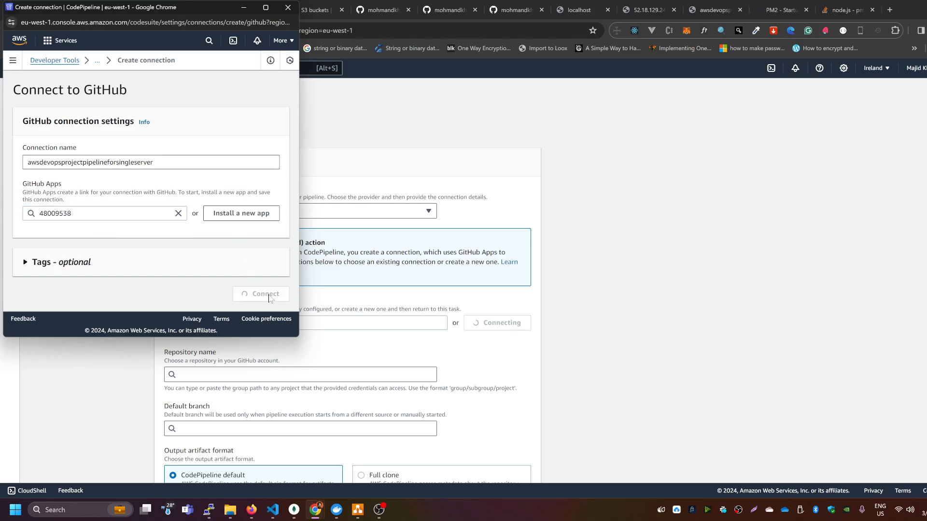
scroll(198, 240, "down", 1)
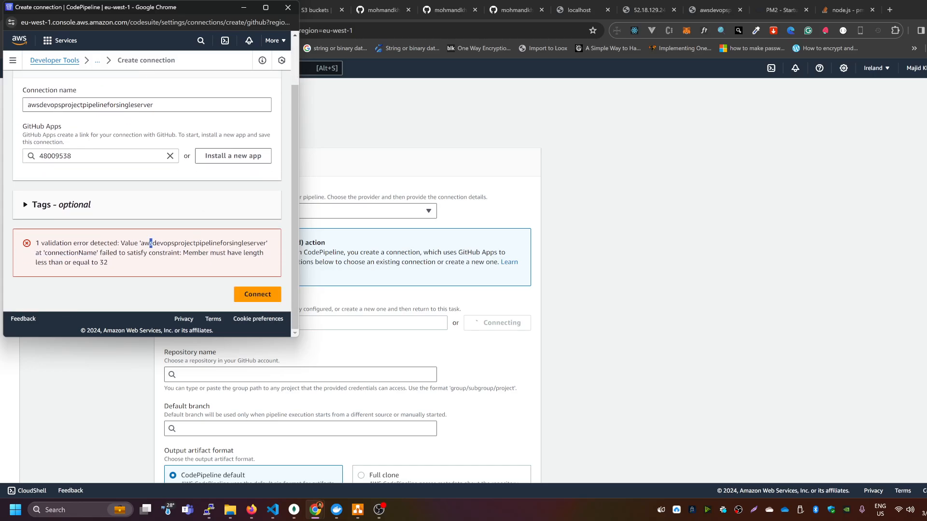
left_click_drag(151, 244, 216, 244)
left_click_drag(110, 253, 167, 253)
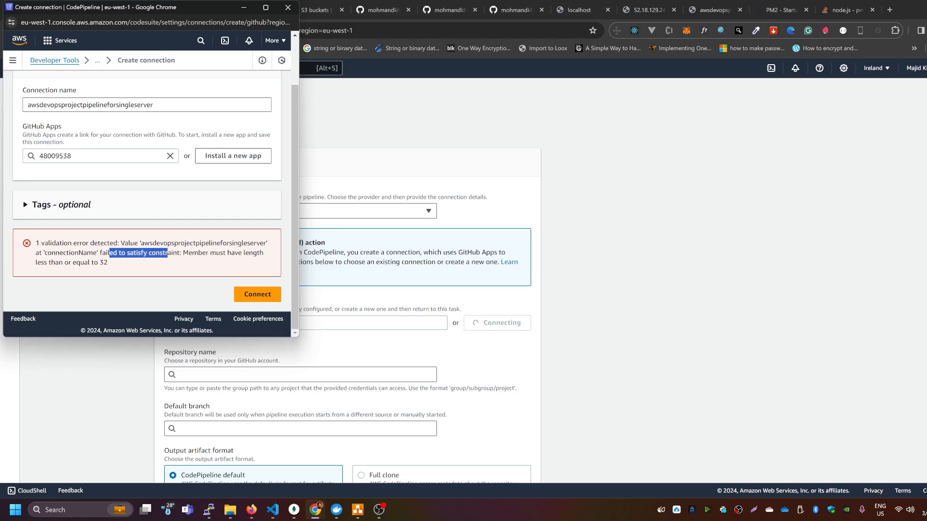
scroll(144, 193, "up", 1)
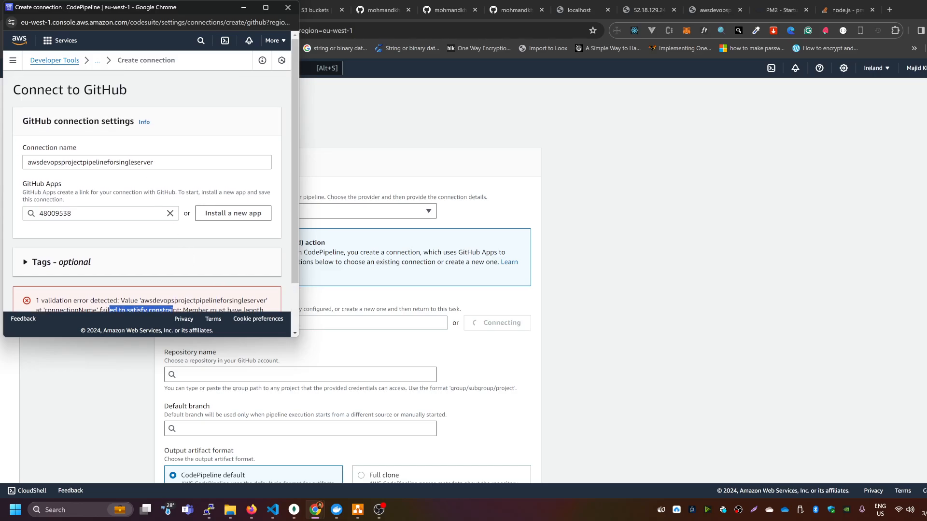
- Shorten the connection name to awsdevopsproject and create the GitHub connection
left_click_drag(153, 162, 80, 163)
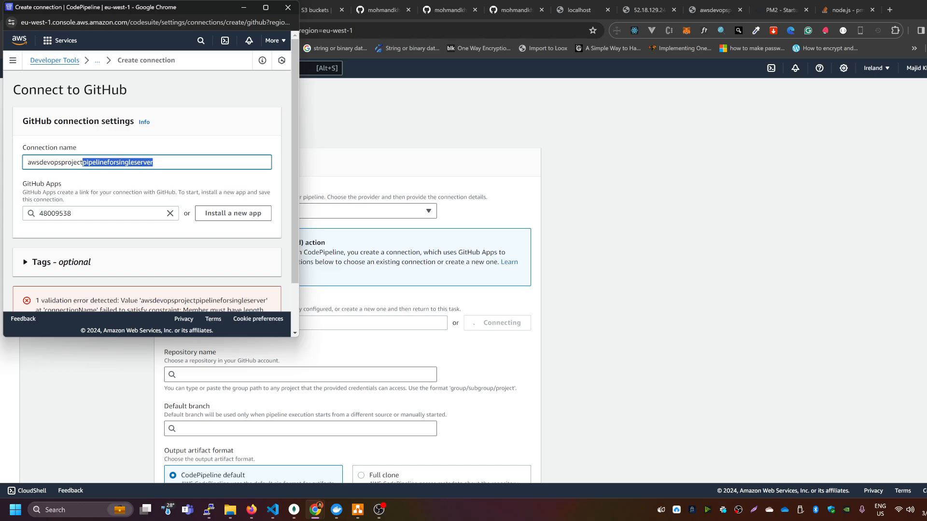
key("BackSpace")
scroll(142, 180, "down", 1)
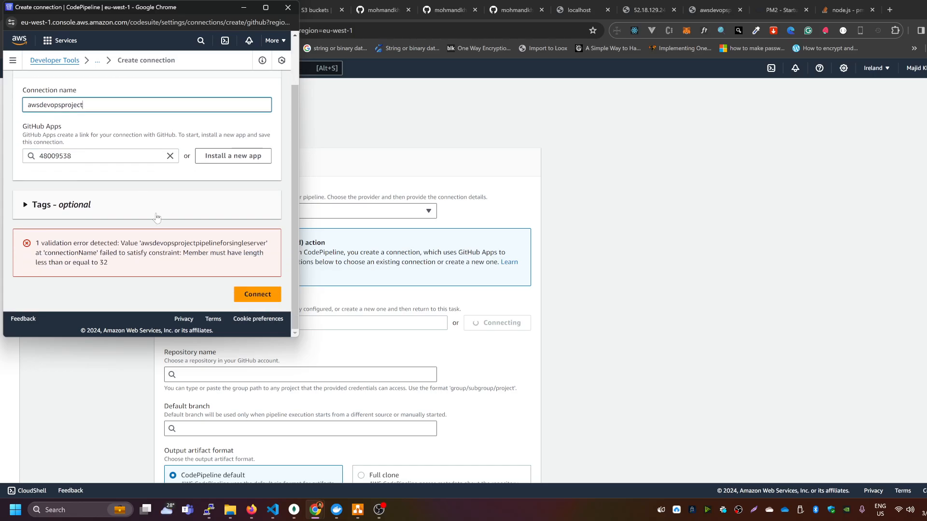
left_click(258, 296)
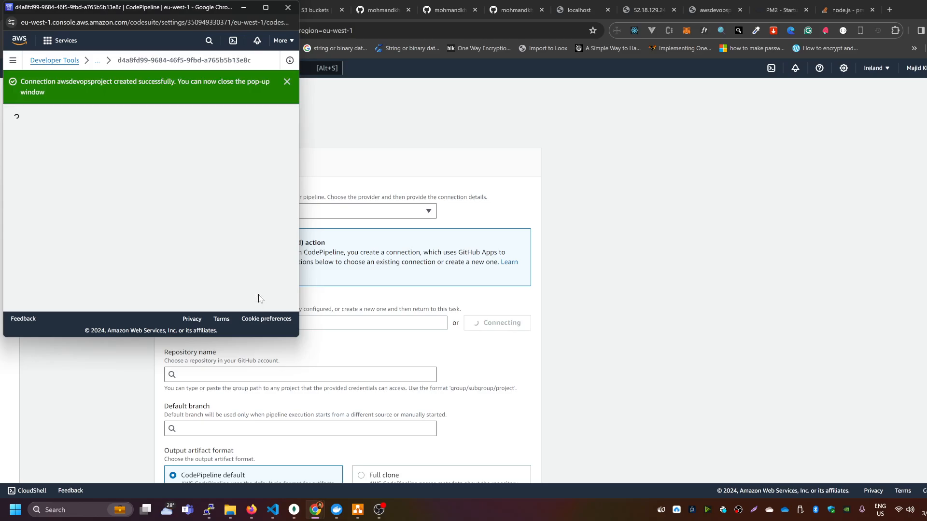
- Select the awsdevopsprojectsample repository as the pipeline source, with main as the default branch
scroll(297, 288, "down", 3)
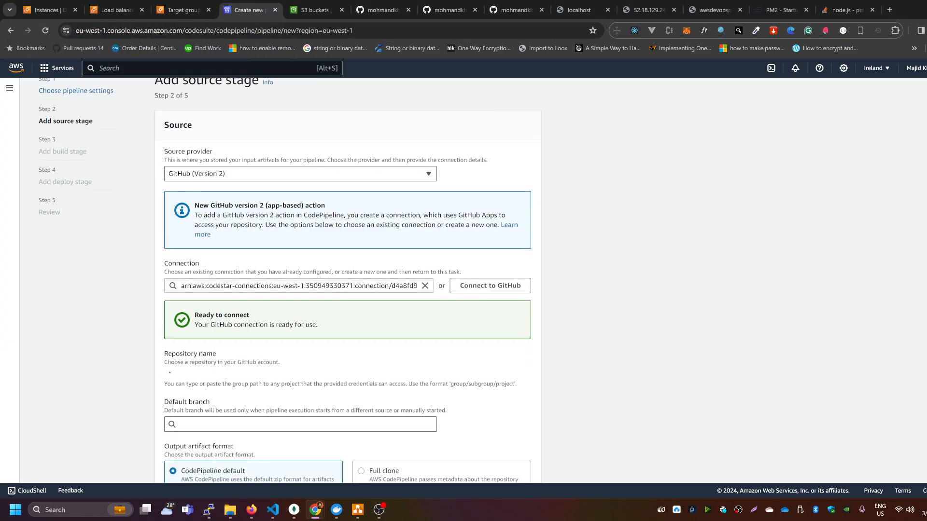
scroll(297, 288, "down", 2)
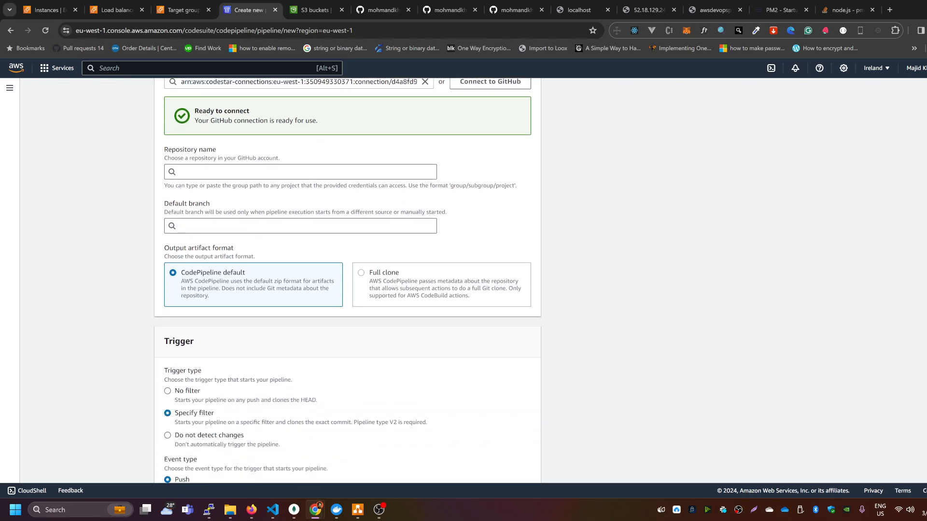
left_click(213, 172)
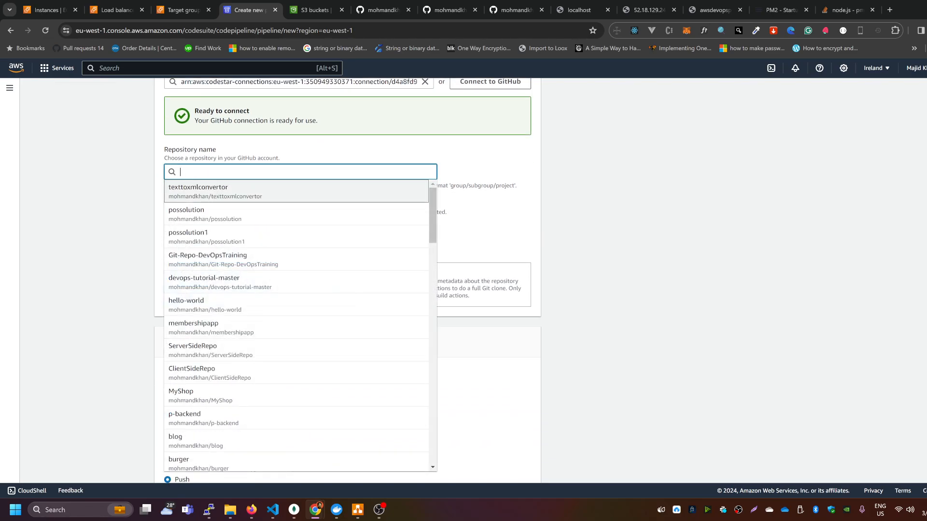
type("aws")
left_click(239, 215)
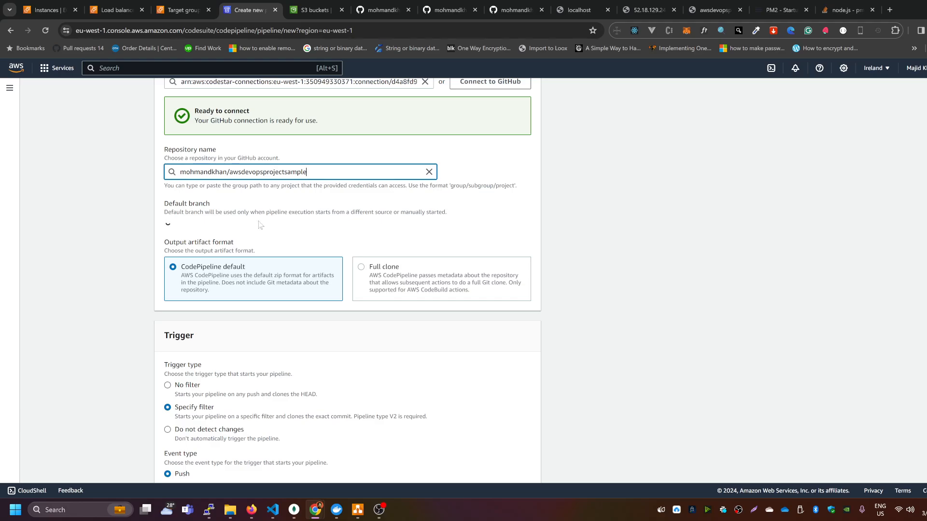
left_click(261, 225)
left_click(216, 241)
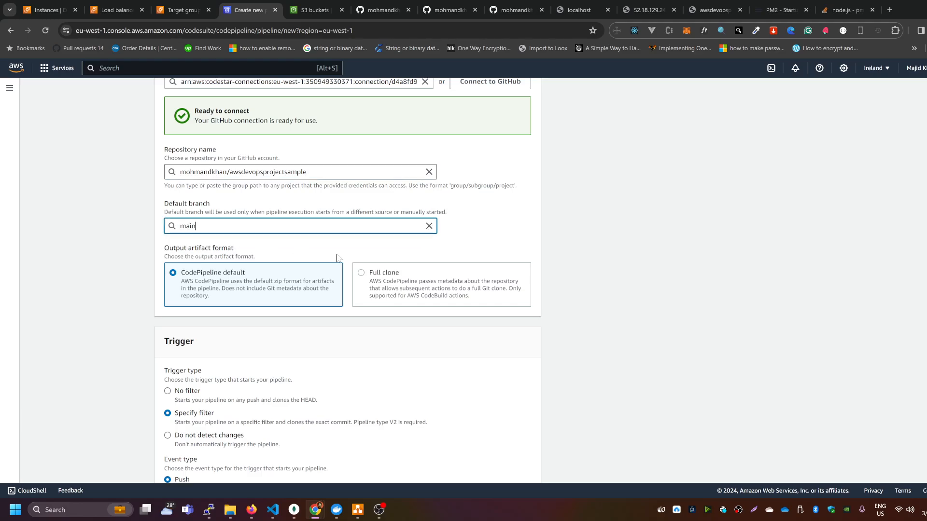
- Set the pipeline's trigger type to No filter, and skip the build stage
scroll(192, 206, "down", 4)
left_click(192, 207)
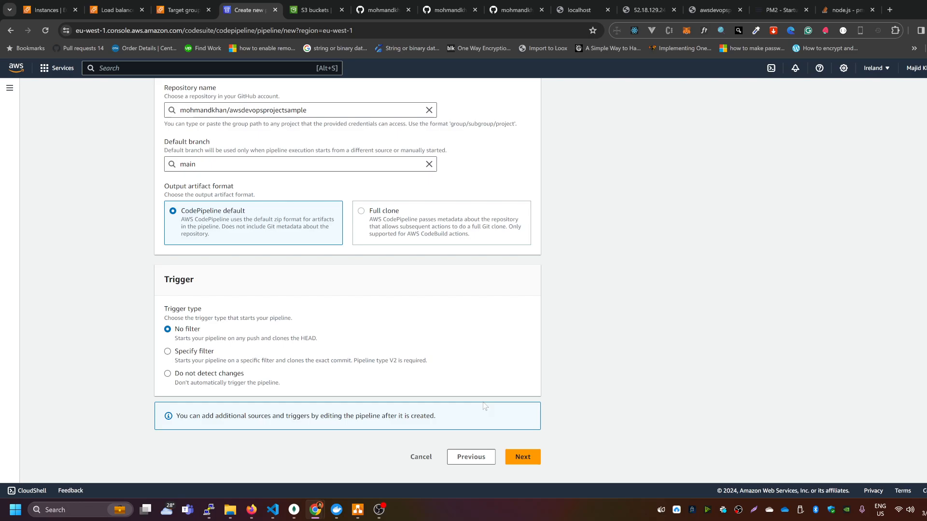
left_click(518, 454)
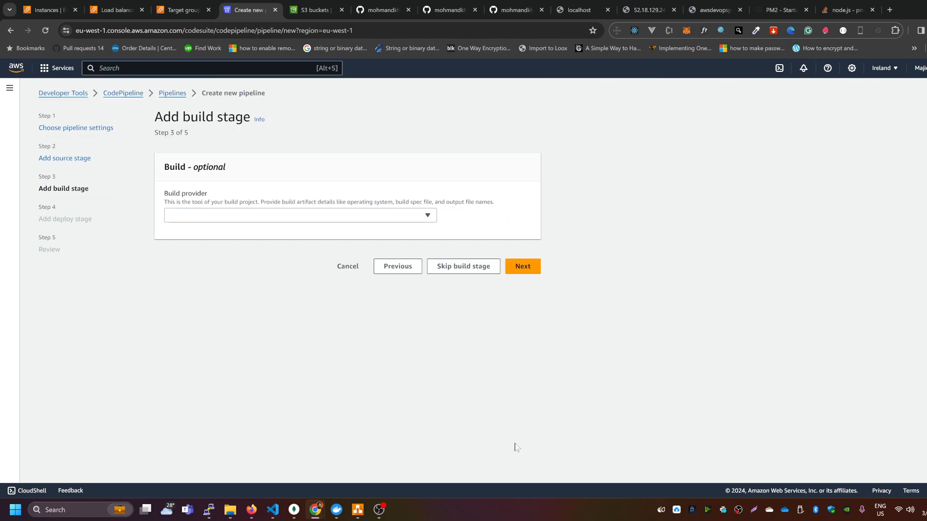
left_click(452, 266)
left_click(611, 310)
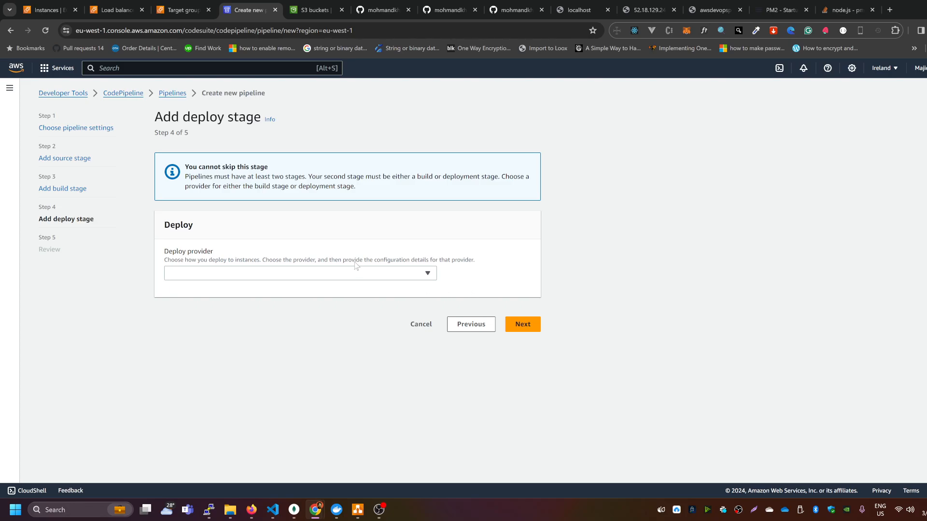
- Configure the deploy stage with AWS CodeDeploy, the awsdevopsproject application and the awsdevopsprojectdeploymentgroup deployment group, and continue to the review
left_click(344, 273)
left_click(231, 350)
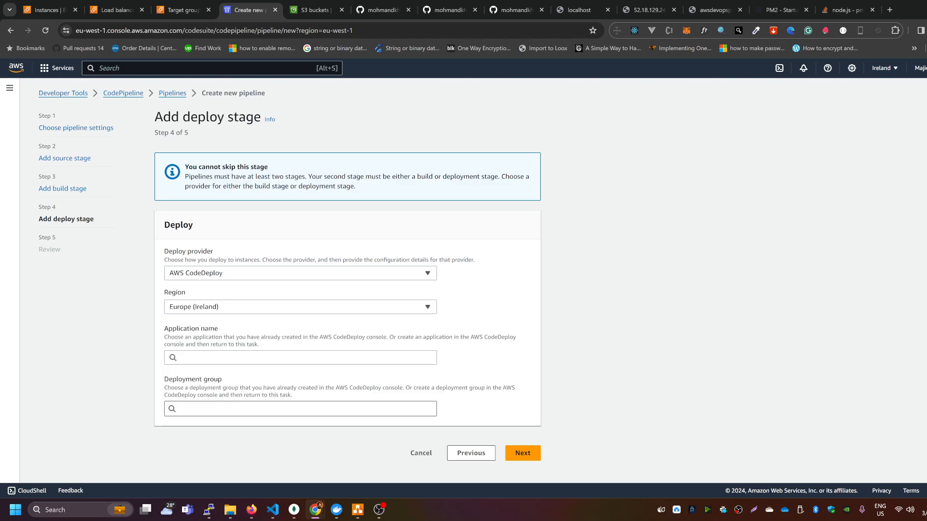
left_click(286, 358)
left_click(227, 373)
left_click(249, 409)
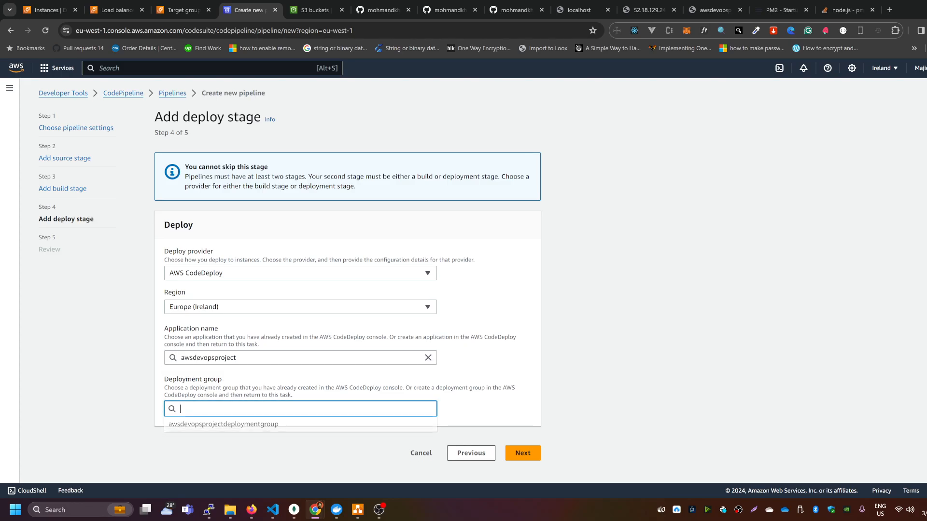
left_click(348, 425)
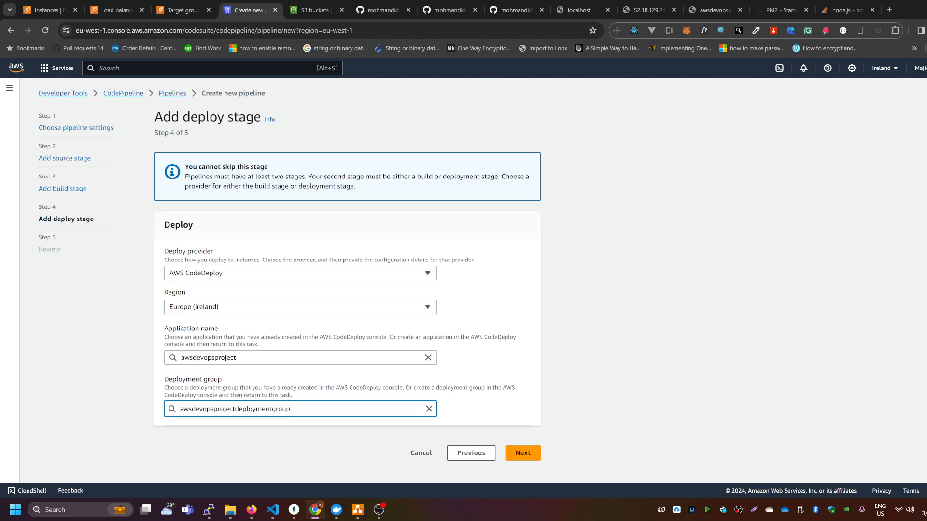
left_click(526, 454)
- Review the source, trigger, build and deploy settings and create the pipeline
scroll(486, 341, "down", 14)
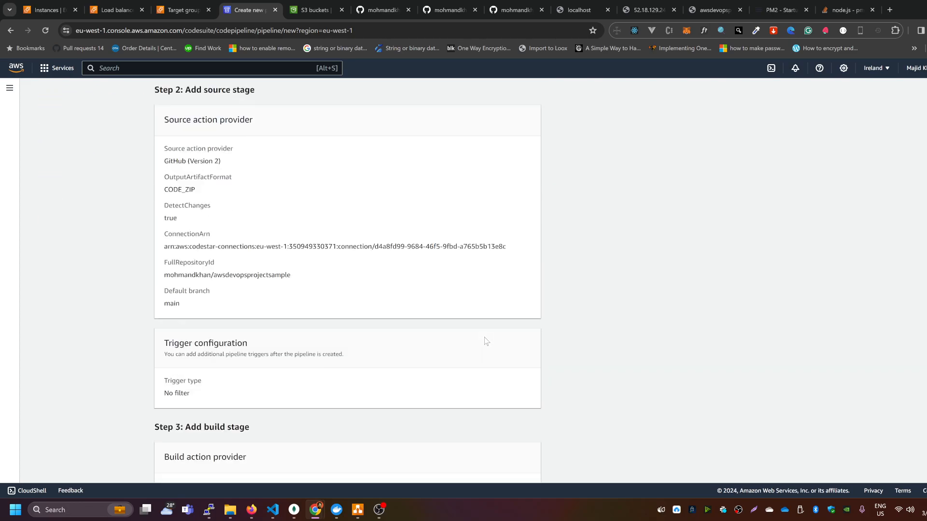
scroll(486, 341, "up", 5)
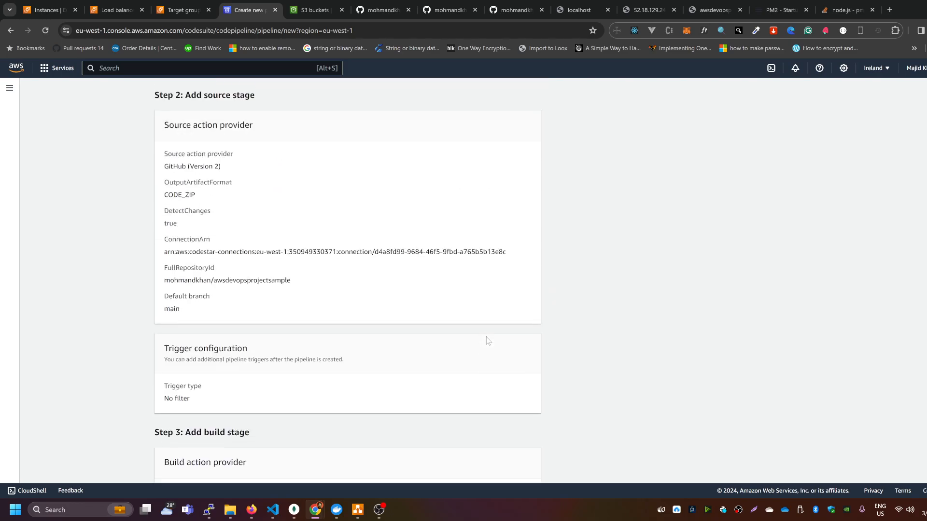
scroll(488, 341, "down", 5)
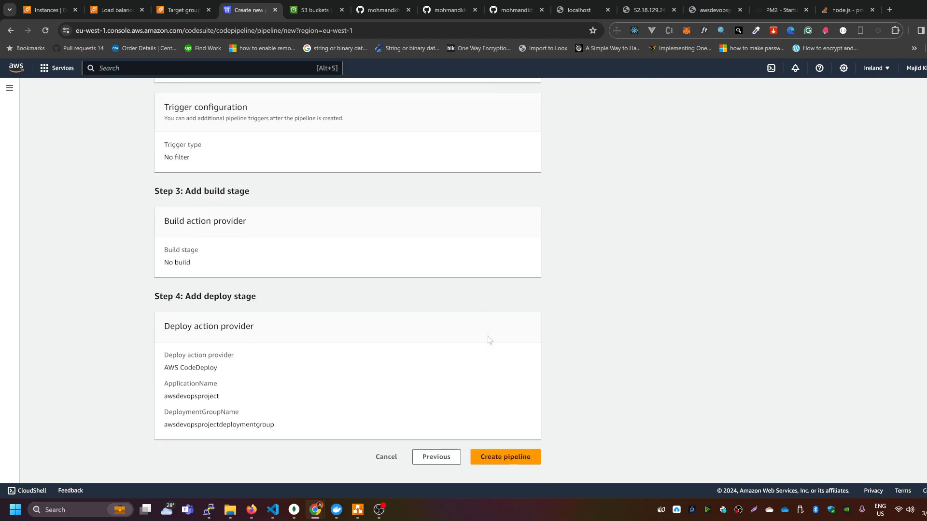
left_click(527, 456)
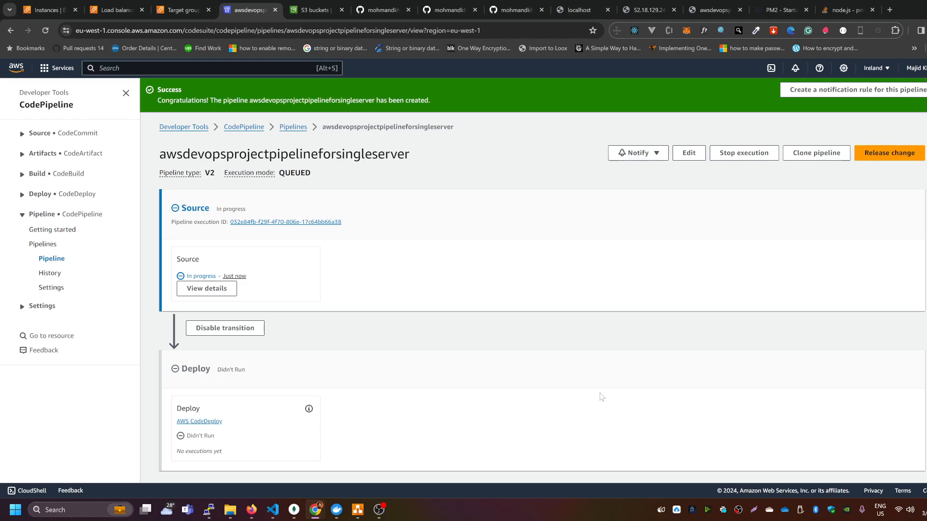
- Check the progress of the pipeline's stages, and open its CodeDeploy deployment to examine the status and lifecycle events
key("ctrl+f")
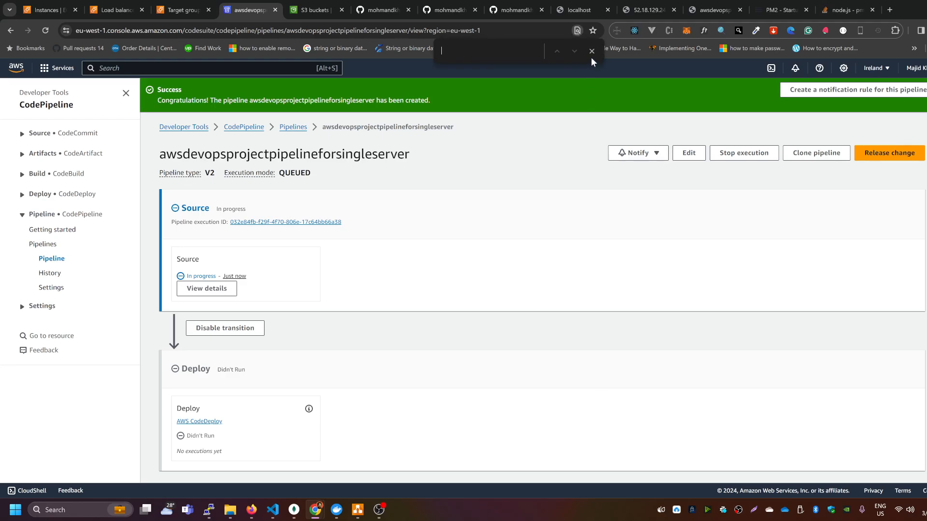
left_click(591, 52)
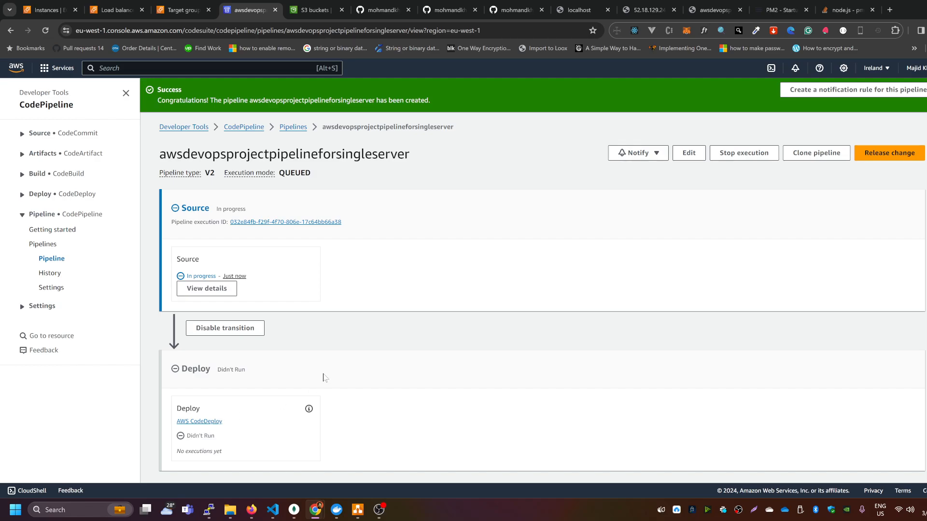
scroll(381, 341, "down", 1)
scroll(380, 339, "down", 1)
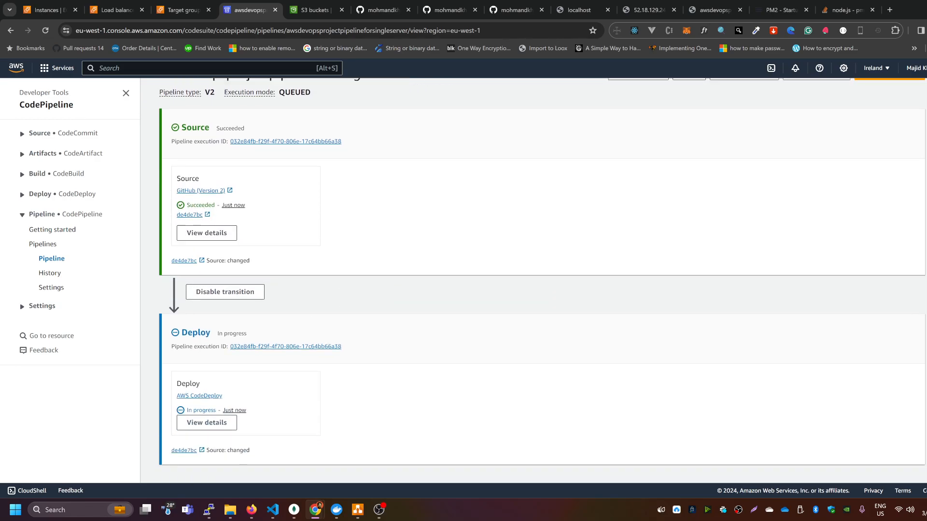
double_click(196, 333)
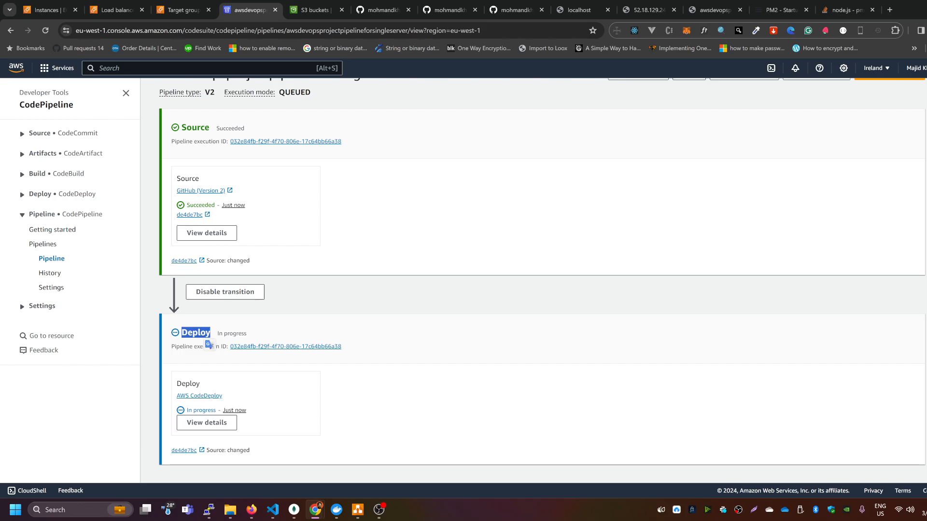
left_click(208, 396)
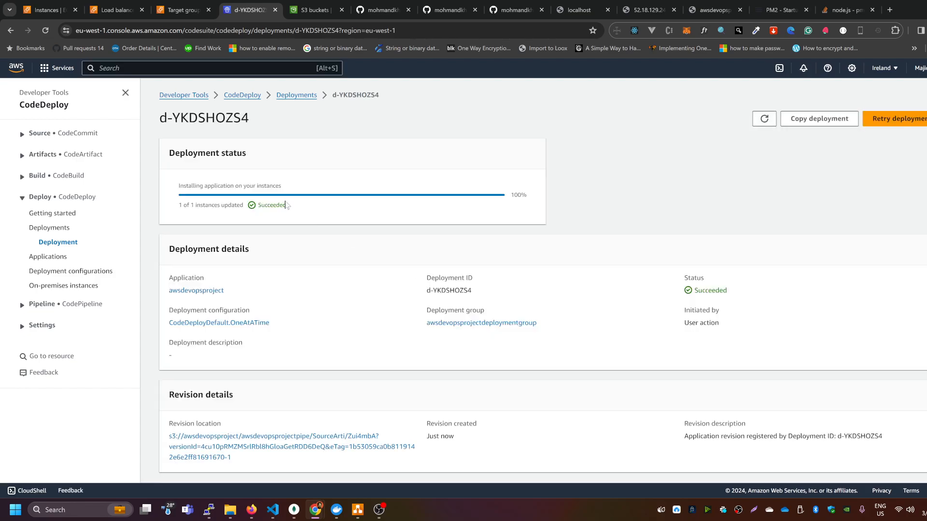
double_click(285, 205)
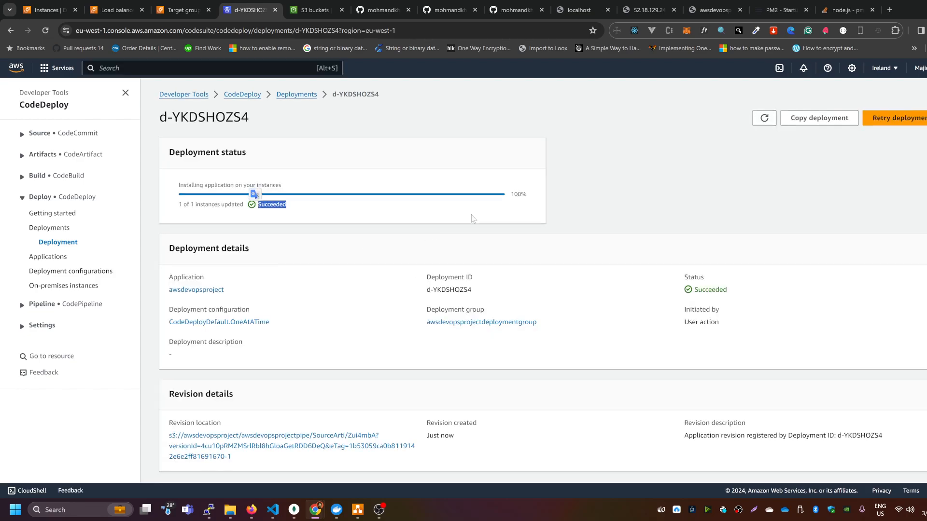
scroll(471, 215, "down", 2)
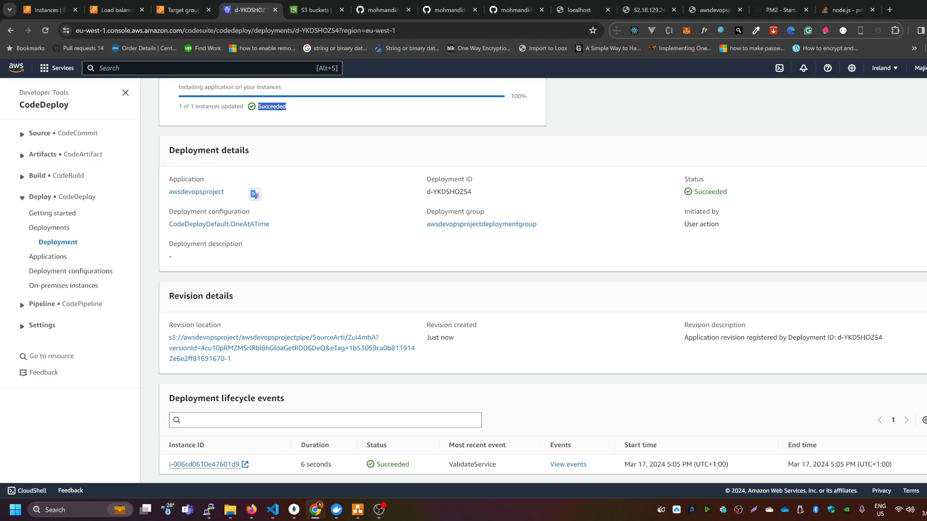
- View the deployment's lifecycle events for the instance and examine each event's status from ApplicationStop to ValidateService
left_click(570, 466)
scroll(507, 330, "down", 2)
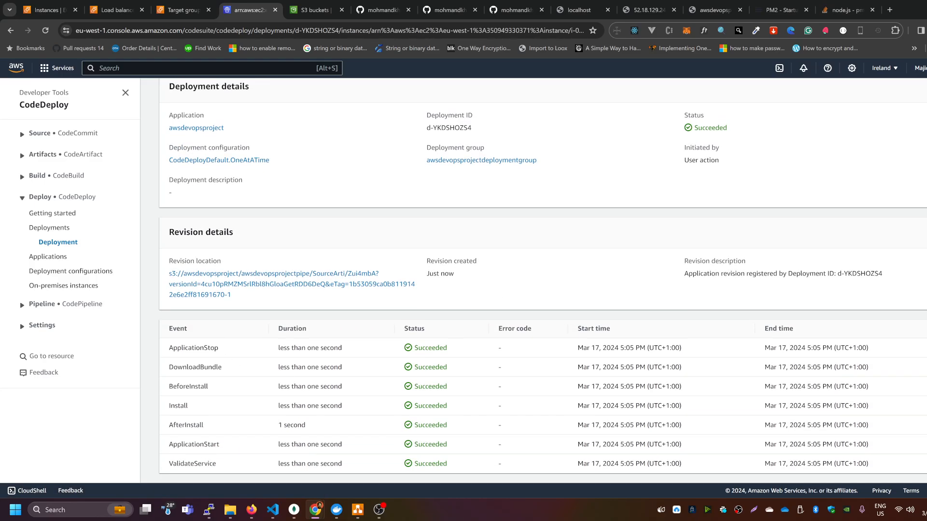
left_click_drag(169, 348, 463, 466)
left_click(464, 467)
double_click(183, 387)
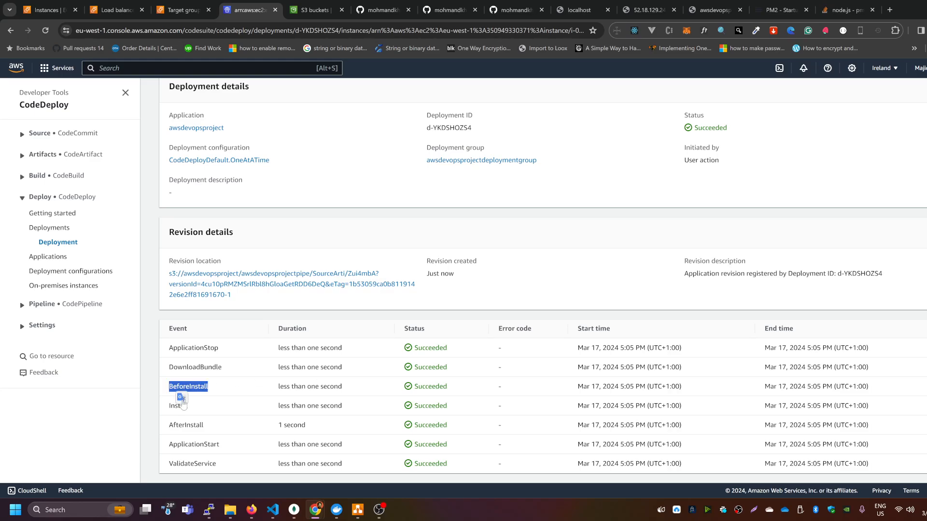
left_click(181, 405)
double_click(186, 425)
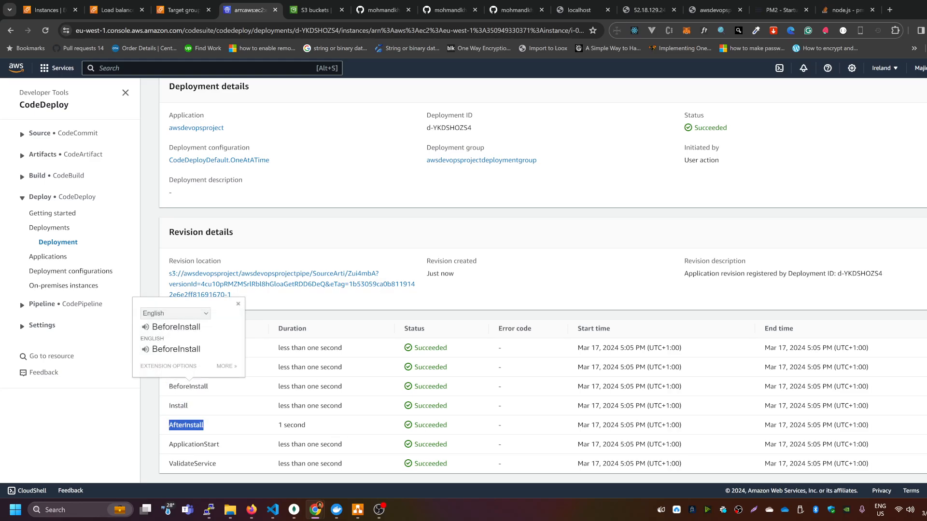
double_click(192, 463)
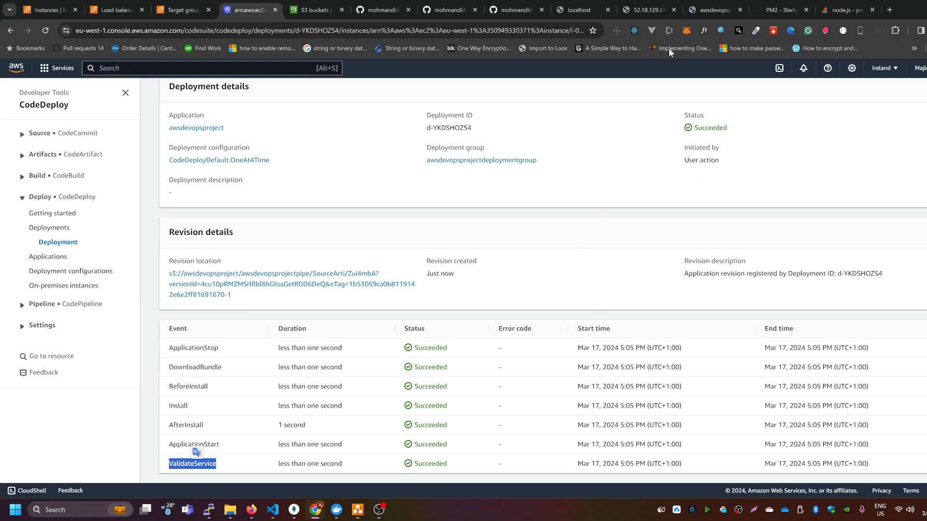
- Open the Node demo app through the load balancer address, examine its heading and reload the page
left_click(705, 10)
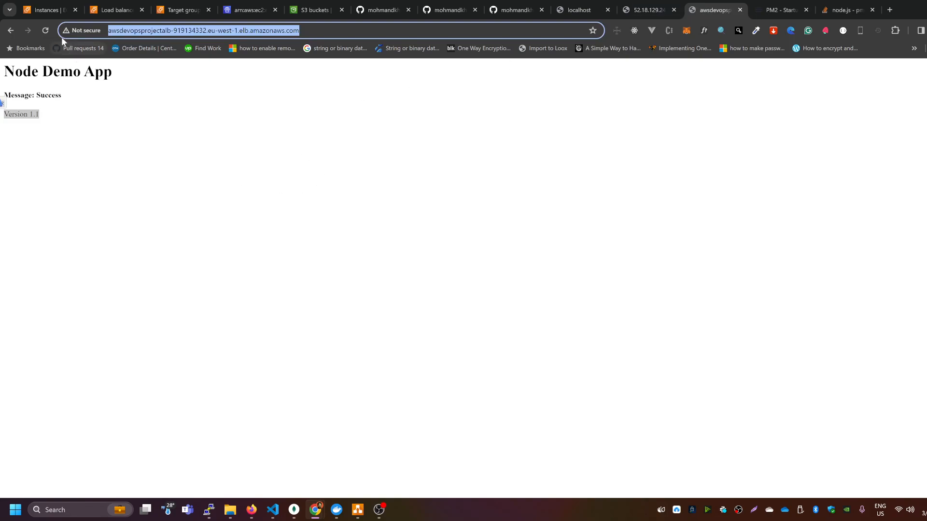
left_click(459, 152)
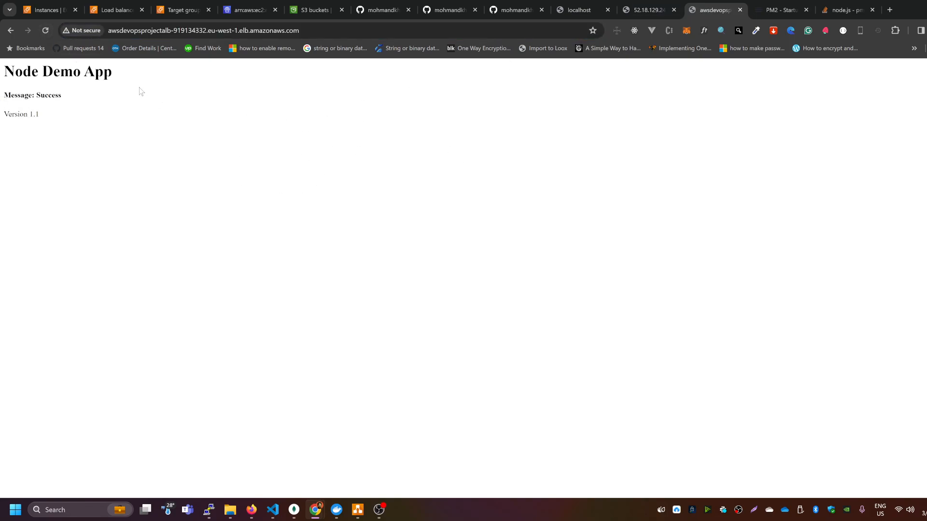
left_click_drag(114, 78, 2, 72)
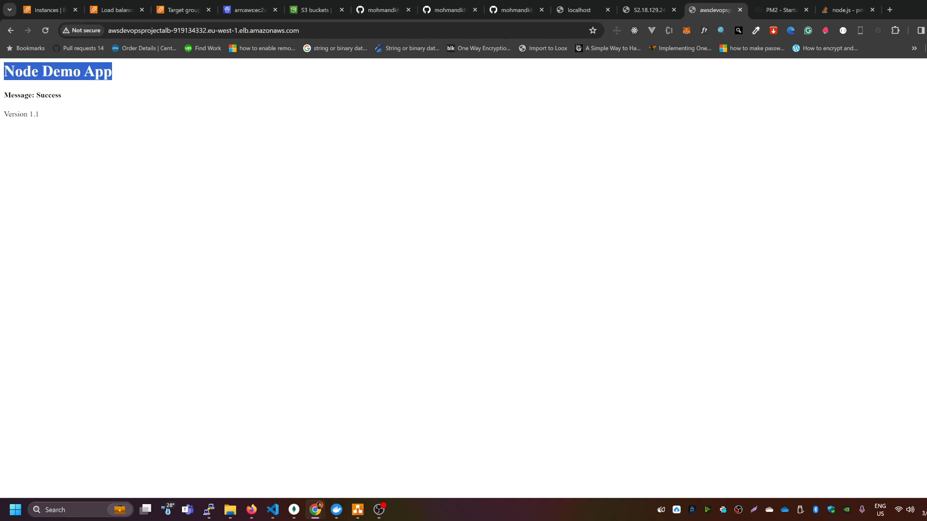
left_click(149, 86)
left_click_drag(114, 73, 6, 77)
left_click(46, 30)
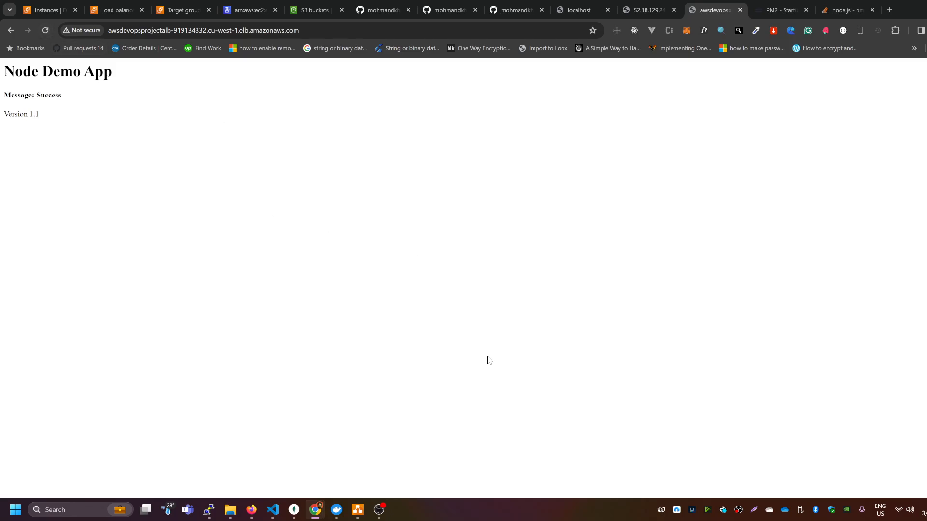
- Switch to Visual Studio Code, show app.js and check the repository's state with git status
key("alt+Tab")
key("alt+Tab")
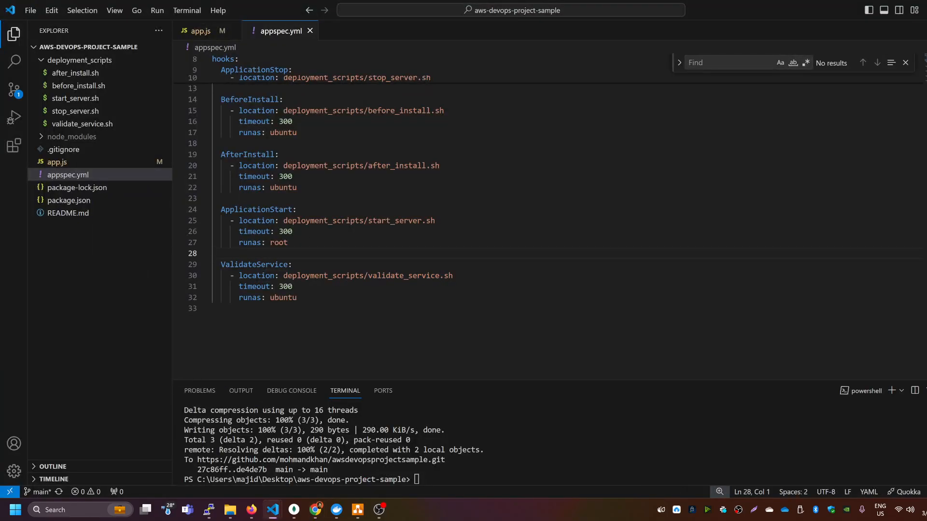
left_click(203, 30)
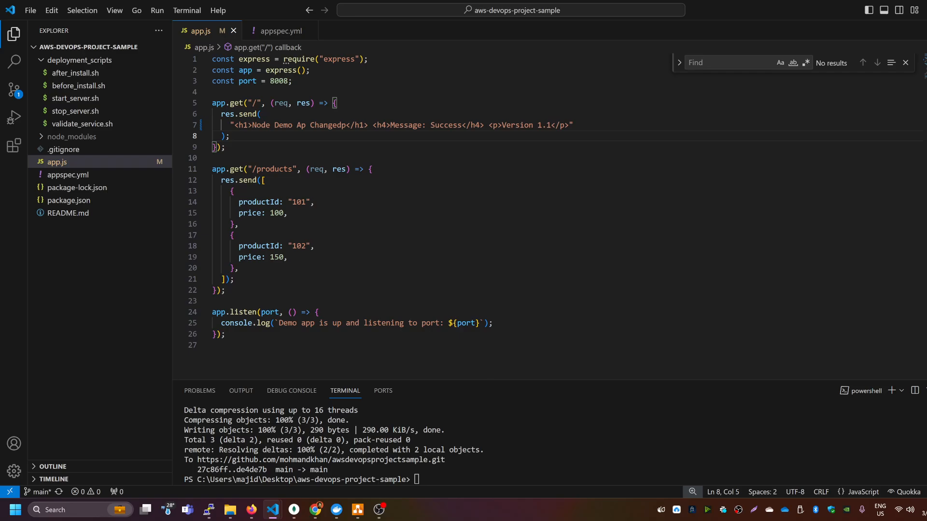
left_click(417, 479)
type("git status")
key("Return")
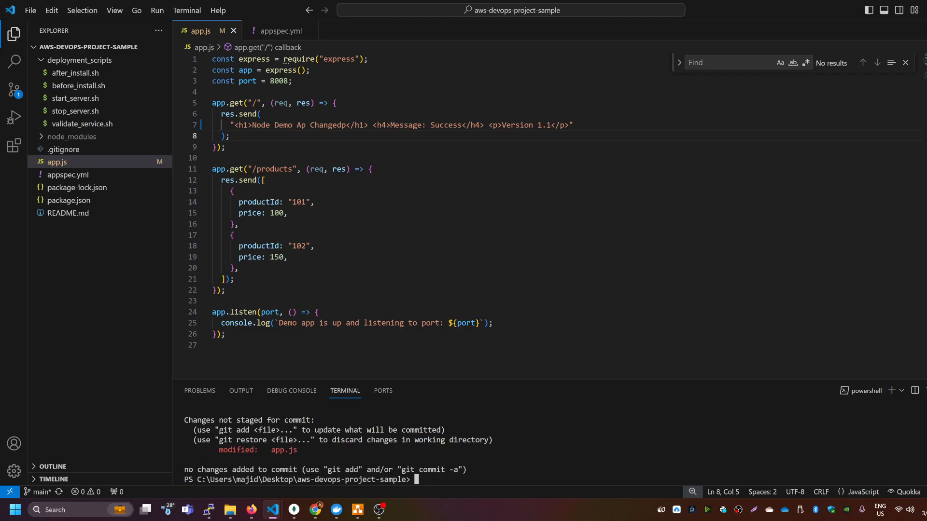
- Remove the stray "p" after "Changed" in the h1 heading and save app.js
left_click(346, 125)
key("BackSpace")
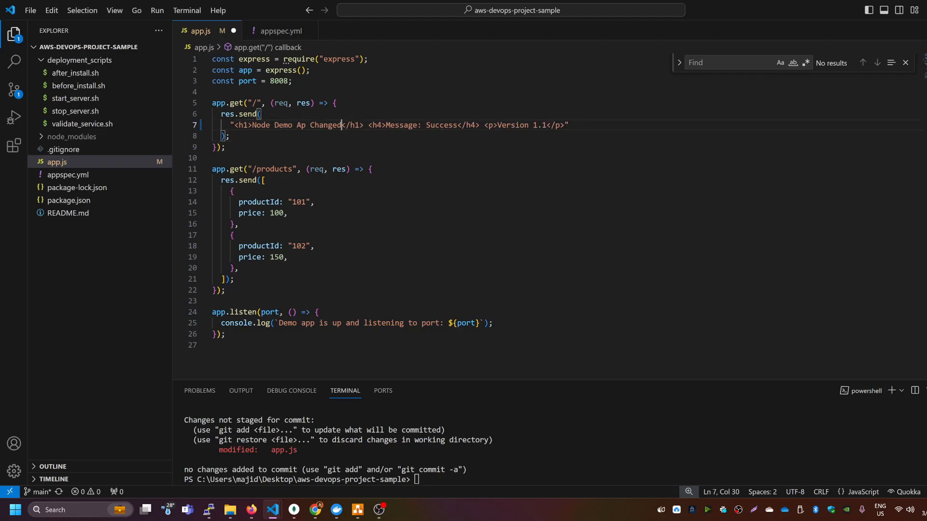
key("ctrl+s")
- Stage all changes with git add . and commit them with the message "Changed"
type("git status")
key("ctrl+BackSpace")
type("add .")
key("Return")
type("git commit -m \"\"")
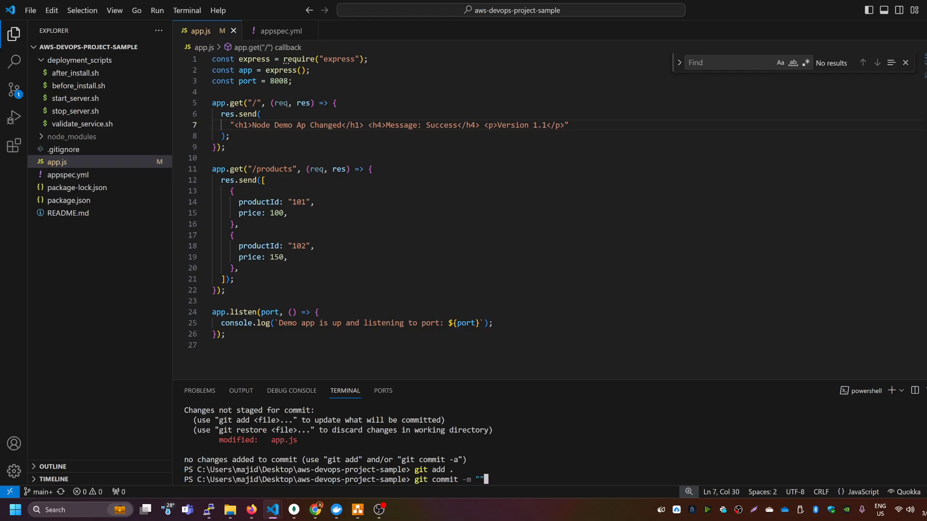
key("Left")
type("Changed")
key("Return")
- Check the repository with git status and push the commit to GitHub with git push
type("git status")
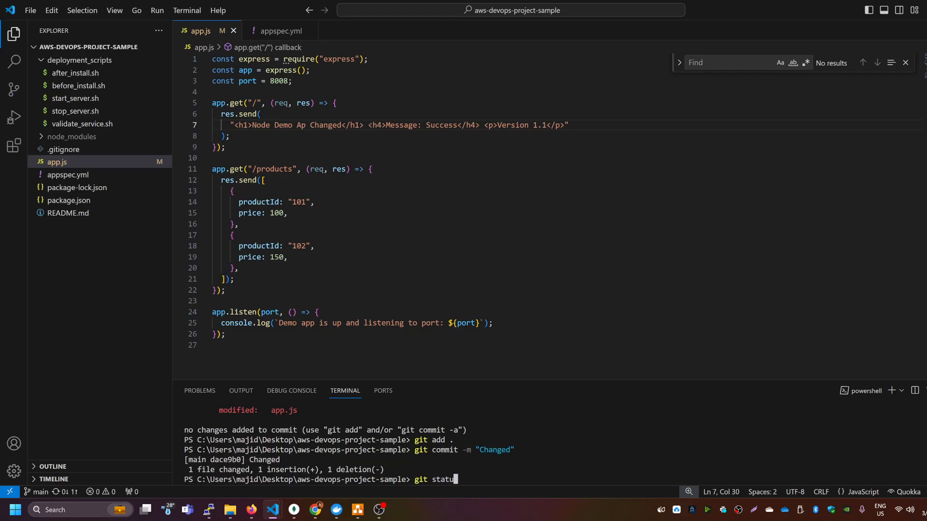
key("Return")
type("git push")
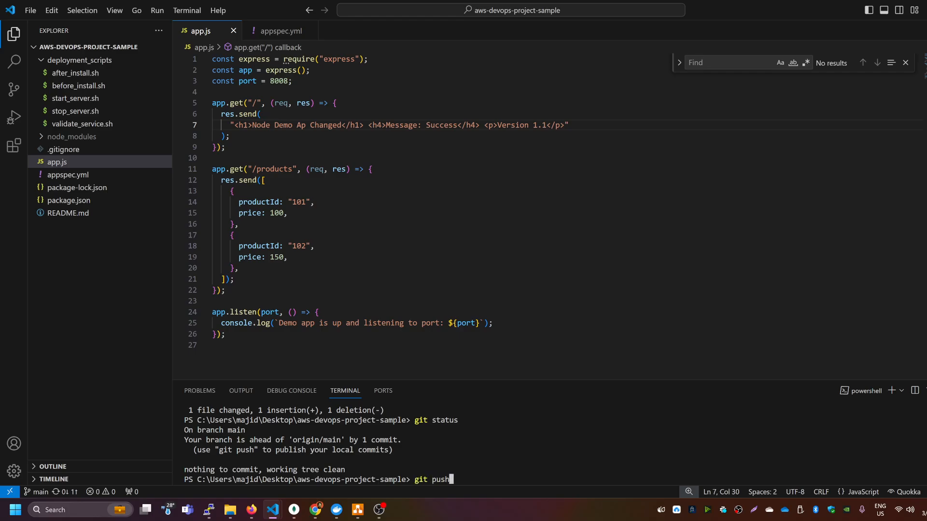
key("Return")
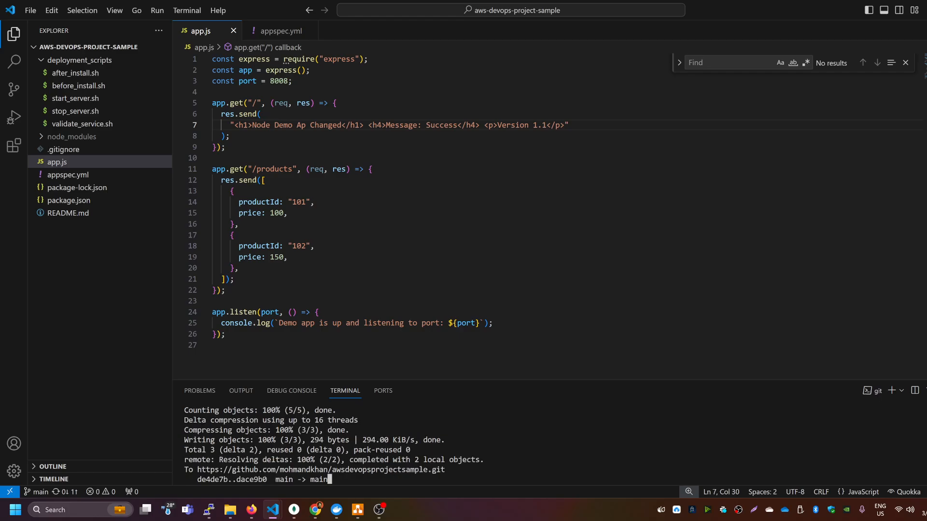
- Switch to the AWS console in Chrome, open awsdevopsprojectpipelineforsingleserver in CodePipeline and examine the execution status of its stages
key("alt+Tab")
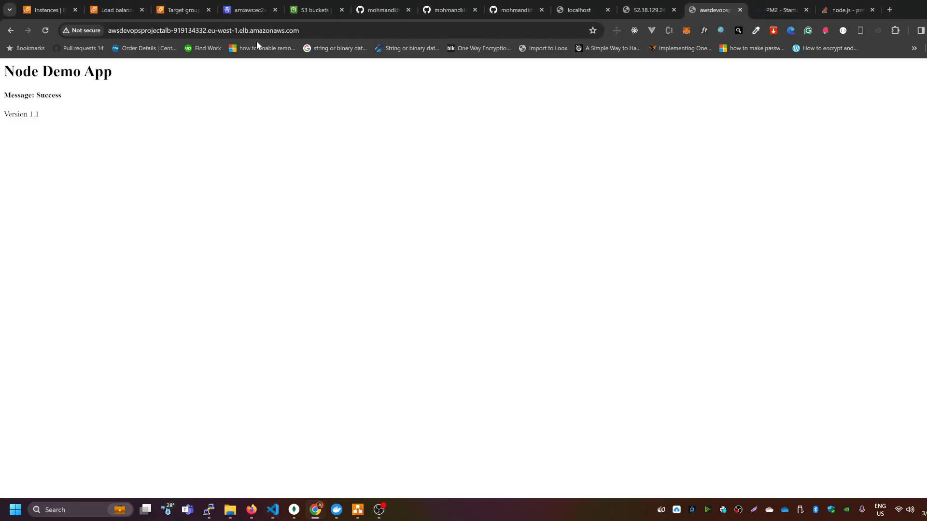
left_click(243, 11)
left_click(38, 305)
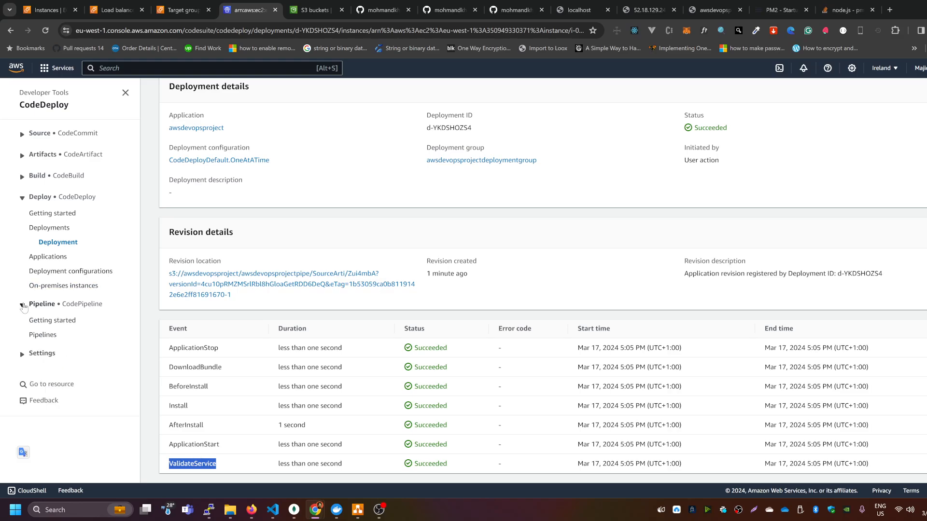
left_click(57, 336)
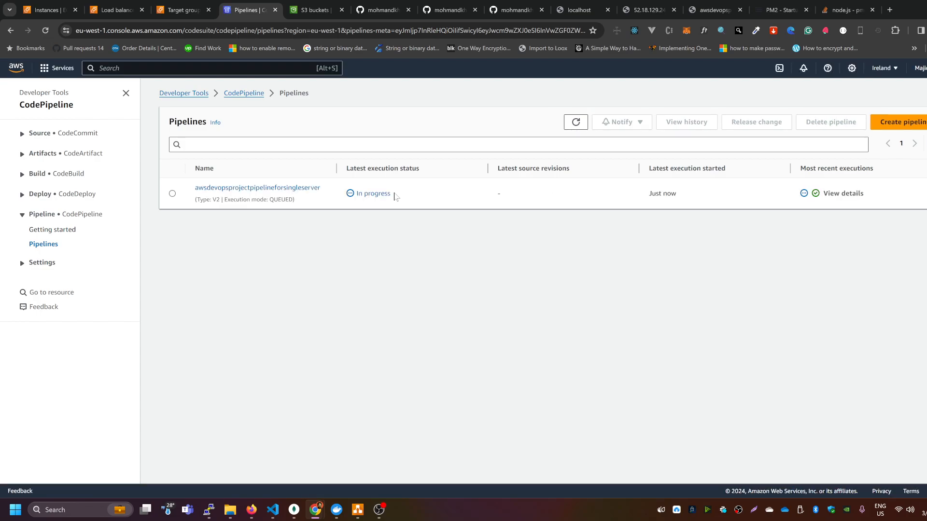
left_click_drag(396, 196, 357, 203)
left_click(567, 125)
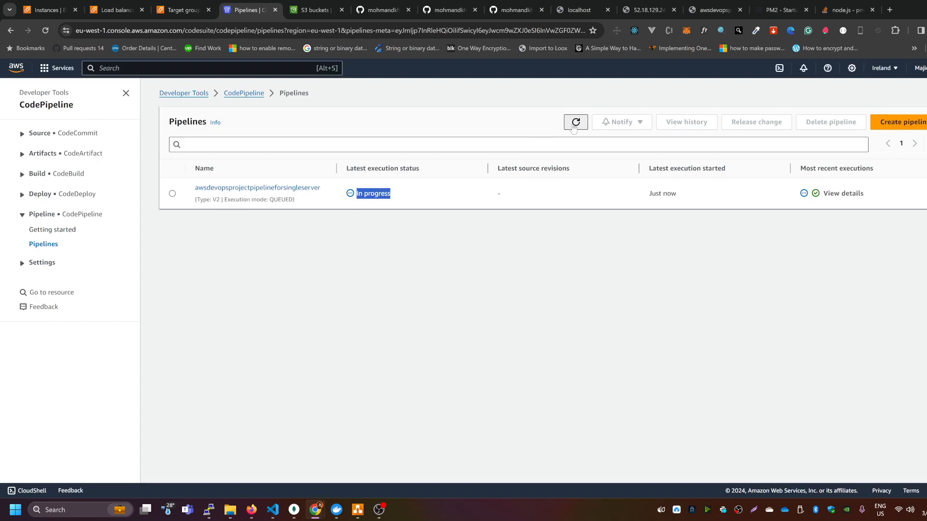
left_click(292, 192)
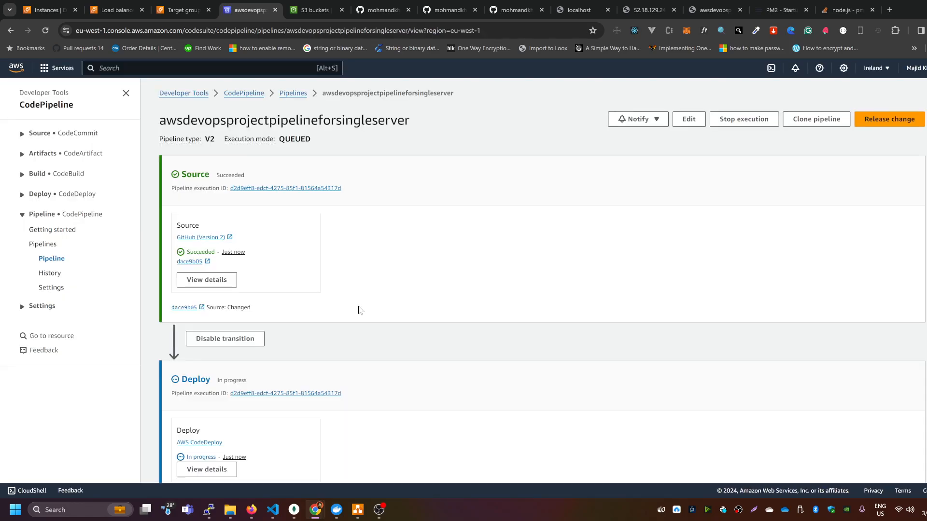
scroll(359, 309, "down", 2)
double_click(201, 205)
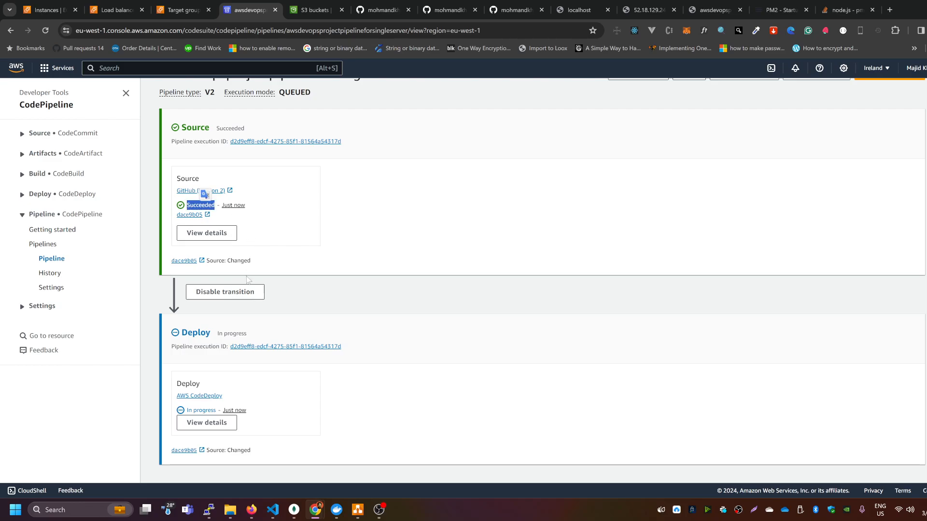
- Open the CodeDeploy deployment from the Deploy stage and examine its status and the instance's lifecycle events
left_click(202, 399)
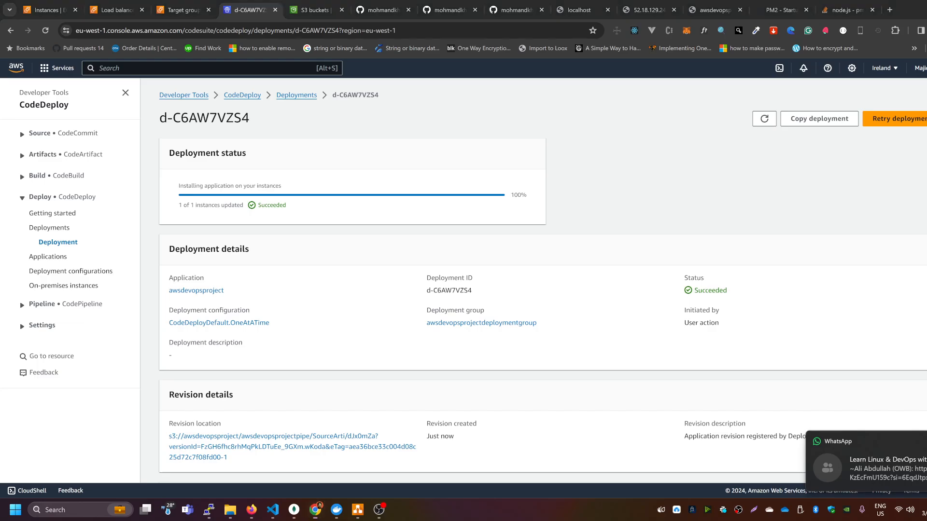
left_click_drag(290, 205, 264, 206)
scroll(409, 297, "down", 2)
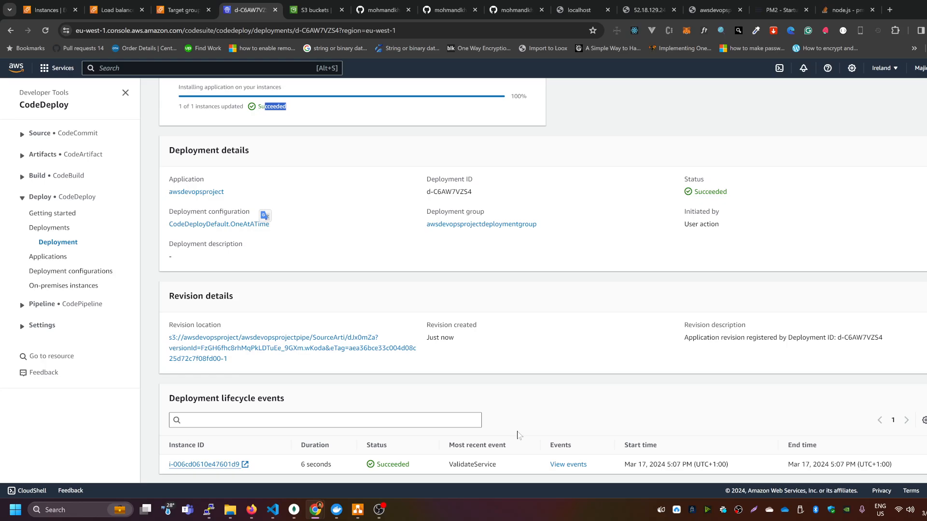
left_click(572, 465)
scroll(479, 389, "down", 2)
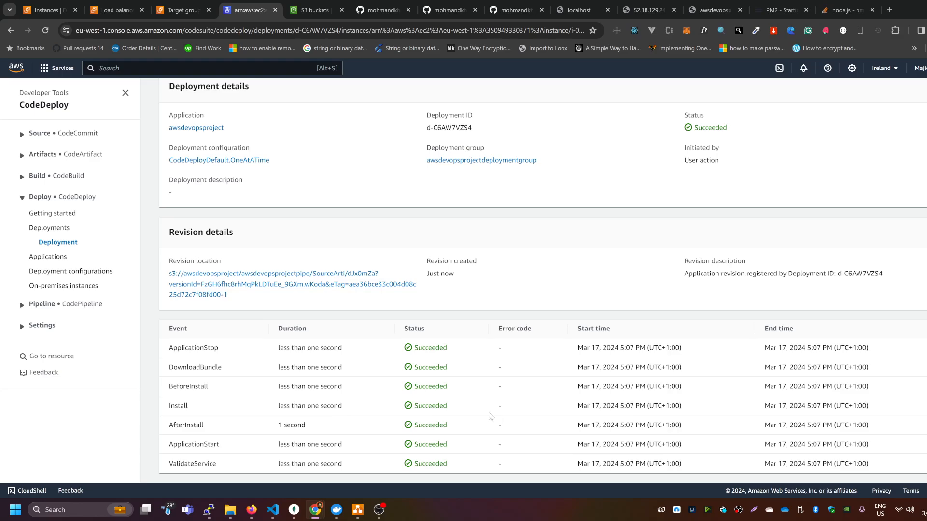
scroll(486, 414, "up", 2)
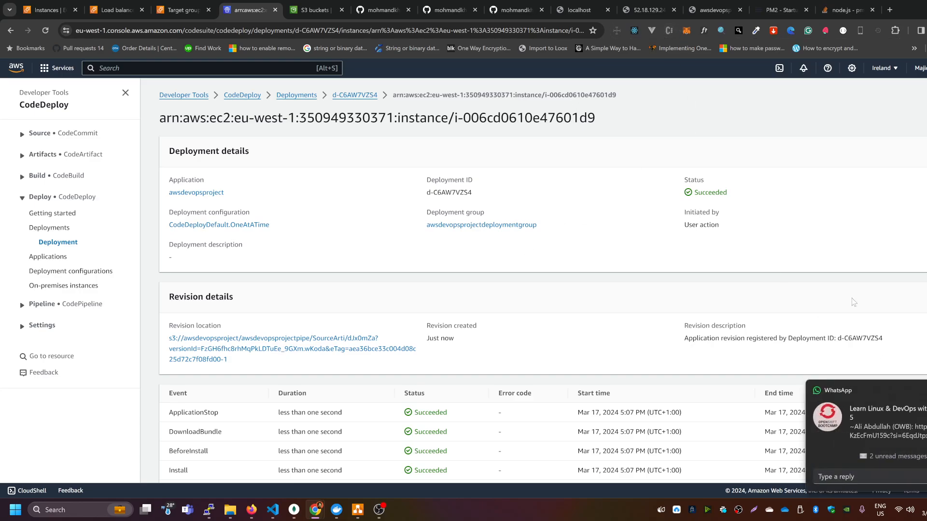
- Reload the Node demo app at the load balancer address and examine the page heading for the pushed change
left_click(712, 9)
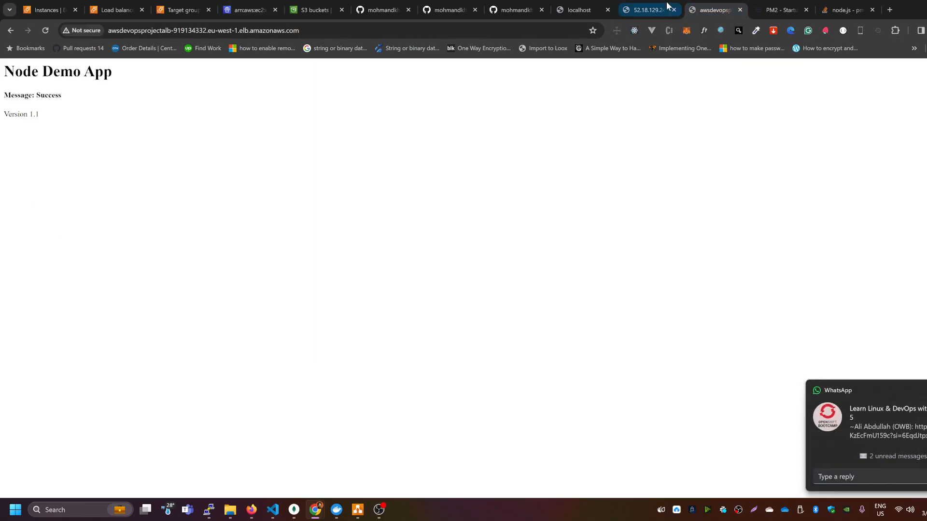
left_click_drag(128, 79, 4, 85)
left_click(119, 74)
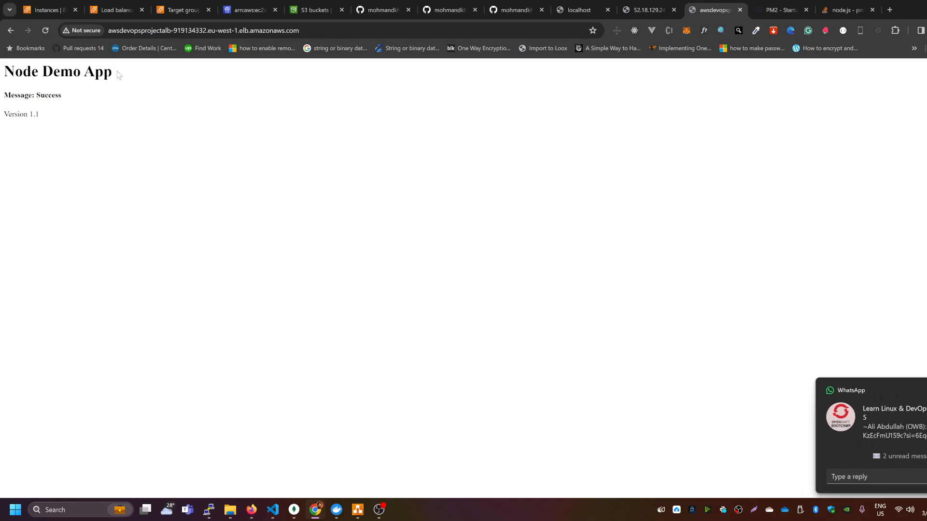
left_click(45, 30)
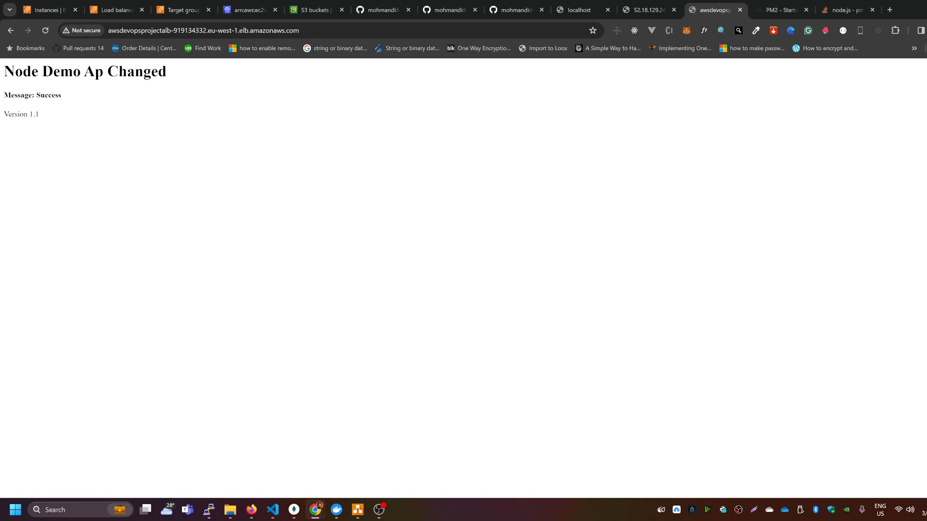
left_click_drag(108, 73, 180, 75)
left_click(352, 184)
- Review the awsdevopsproject application's deployment groups in CodeDeploy, and open the list of pipelines in CodePipeline
left_click(313, 10)
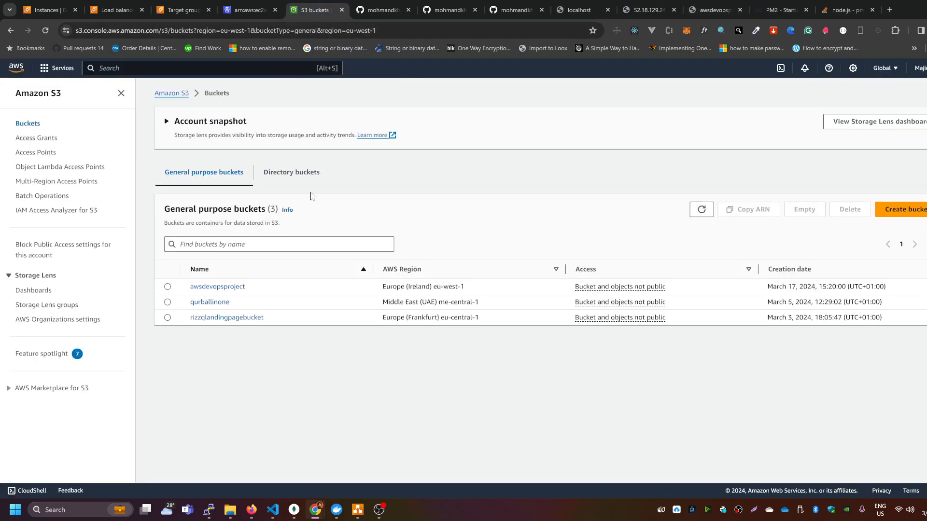
left_click(246, 10)
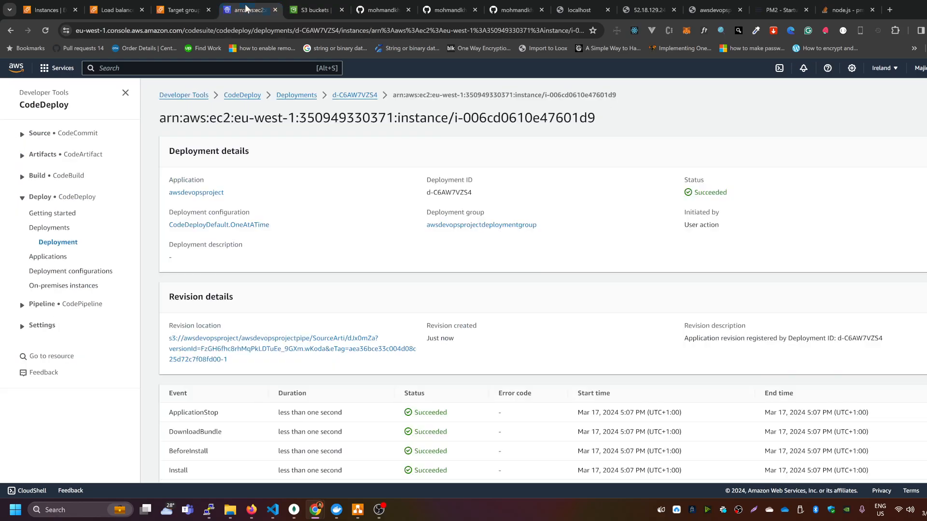
left_click(49, 256)
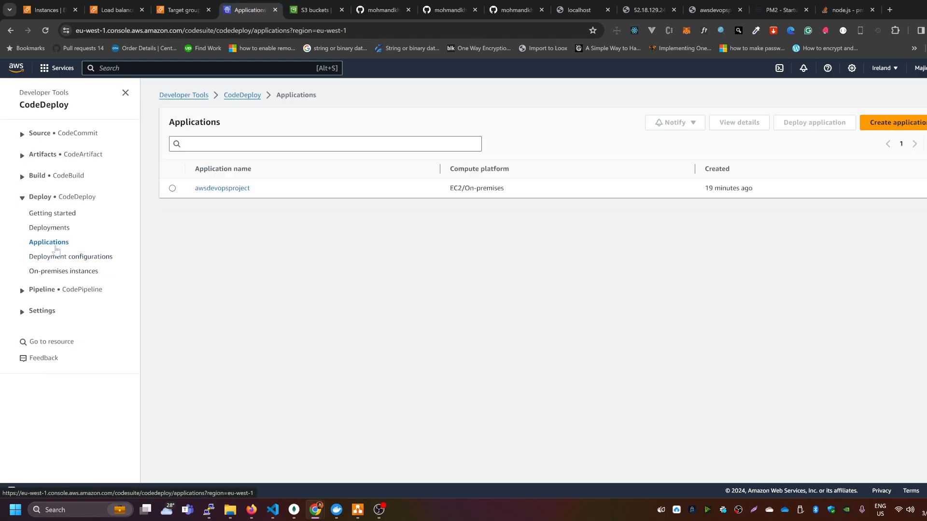
left_click(231, 190)
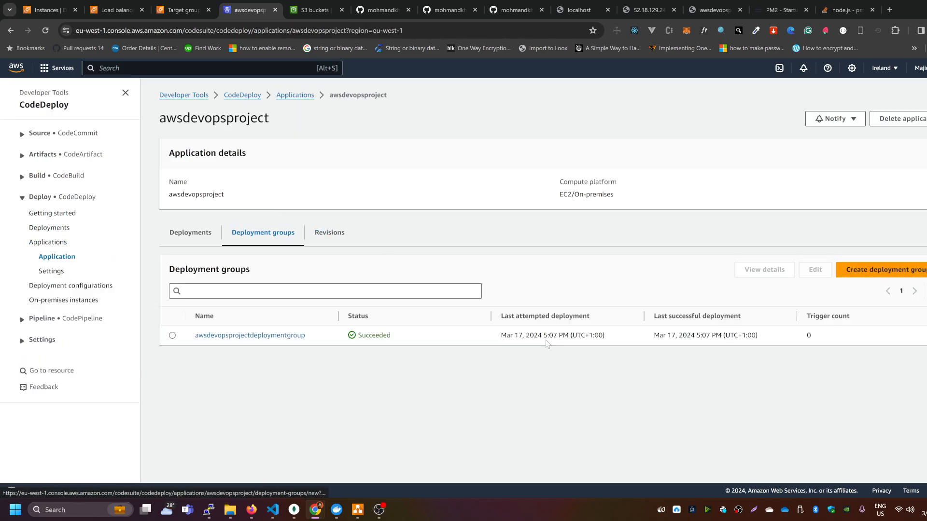
left_click(22, 320)
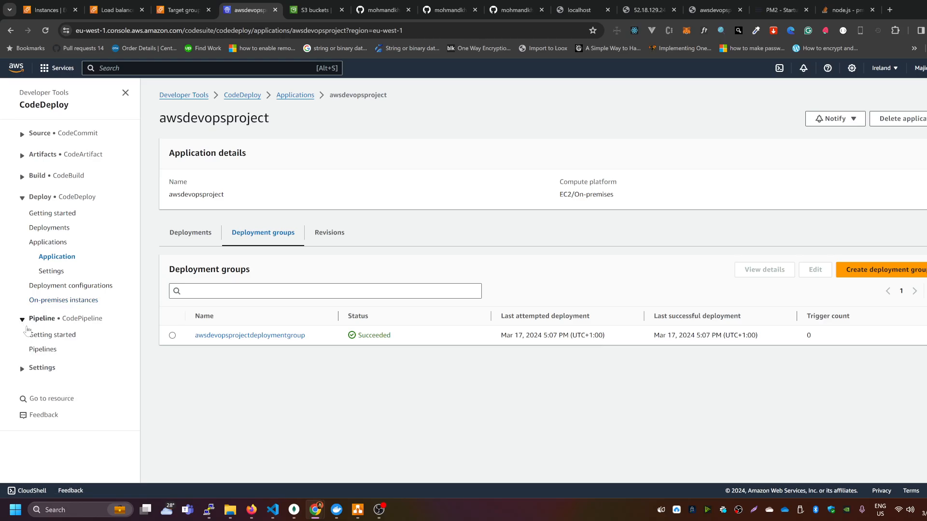
left_click(41, 351)
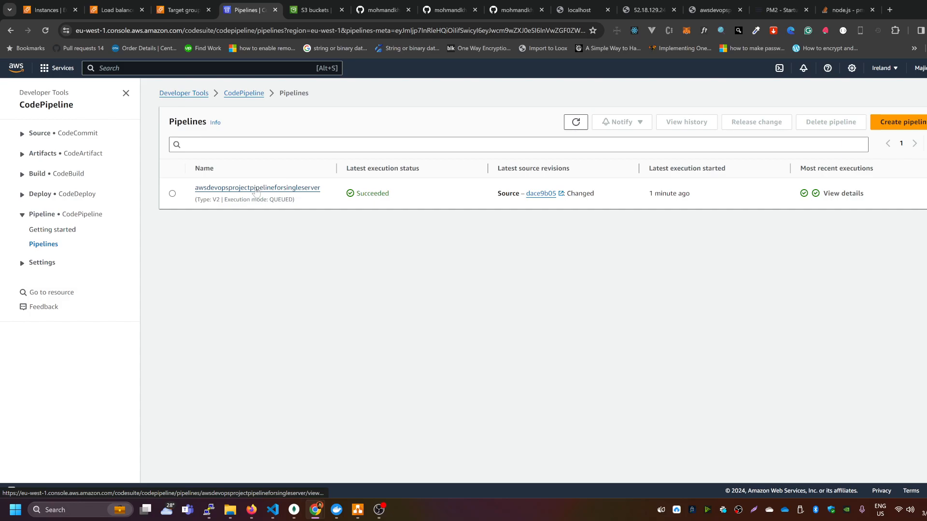
- Open awsdevopsprojectpipelineforsingleserver, examine its Source and Deploy stages, and check the Node demo app page at the load balancer address
left_click(257, 188)
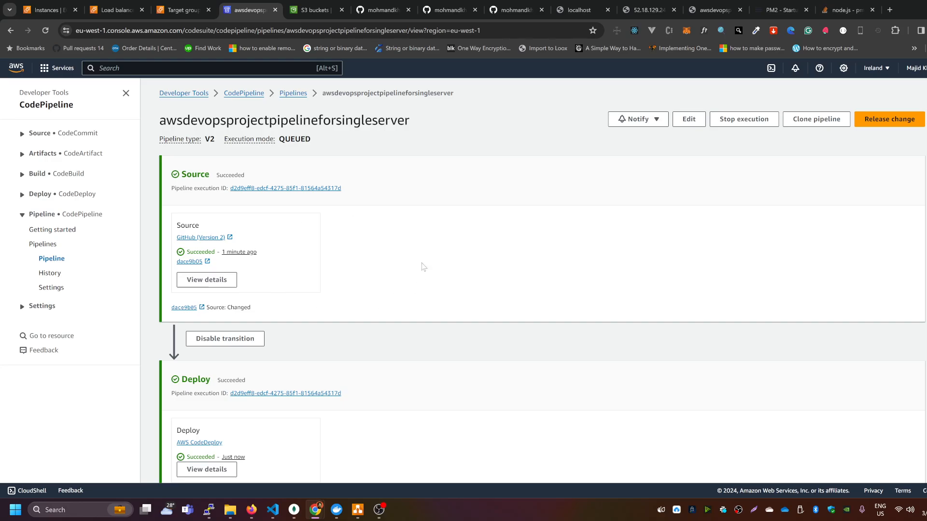
scroll(347, 350, "down", 1)
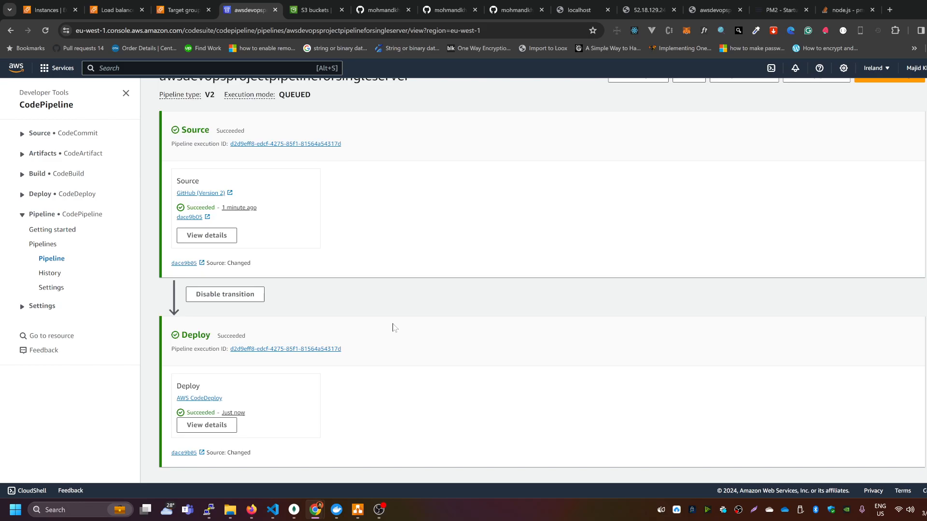
scroll(393, 325, "up", 1)
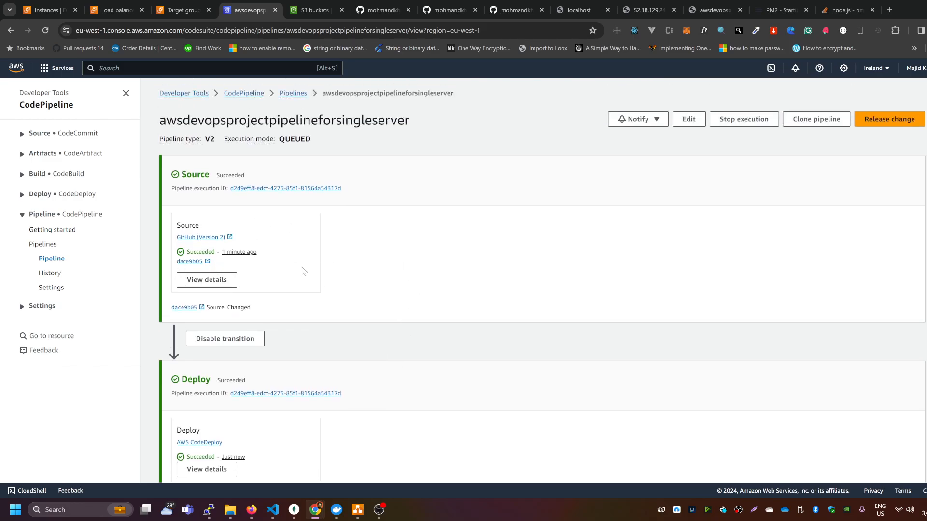
scroll(394, 319, "down", 1)
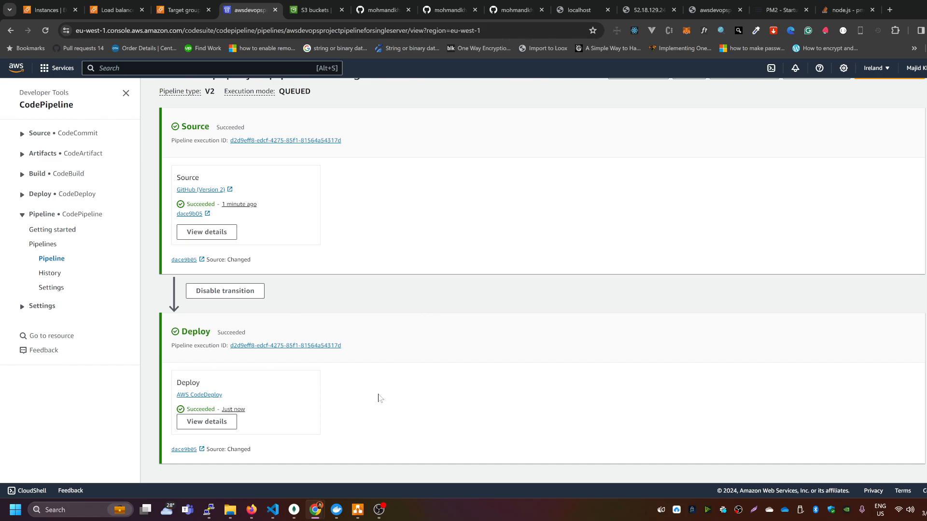
left_click(720, 6)
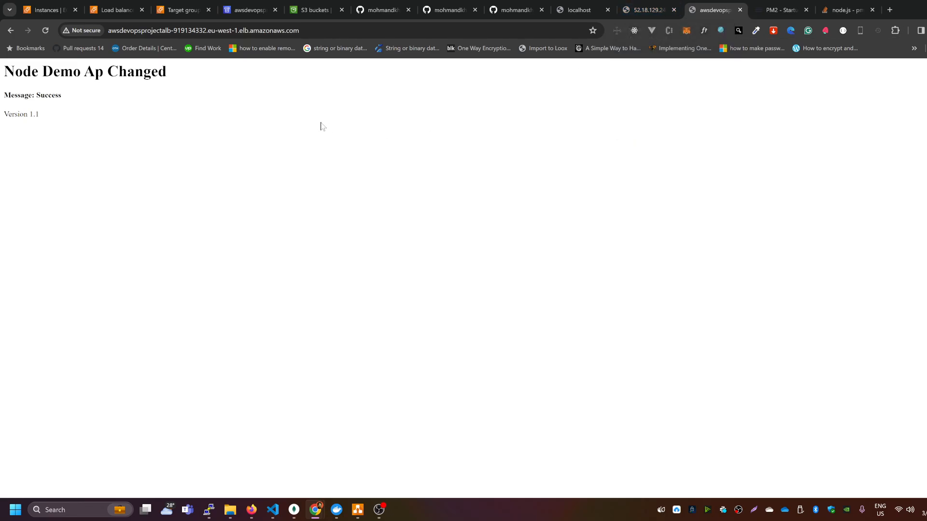
- Switch to the AWS-CICD-AUTOSCALE diagram in draw.io and place copies of the green check mark beneath the lowest CodePipeline and CodeDeploy icons
left_click(357, 509)
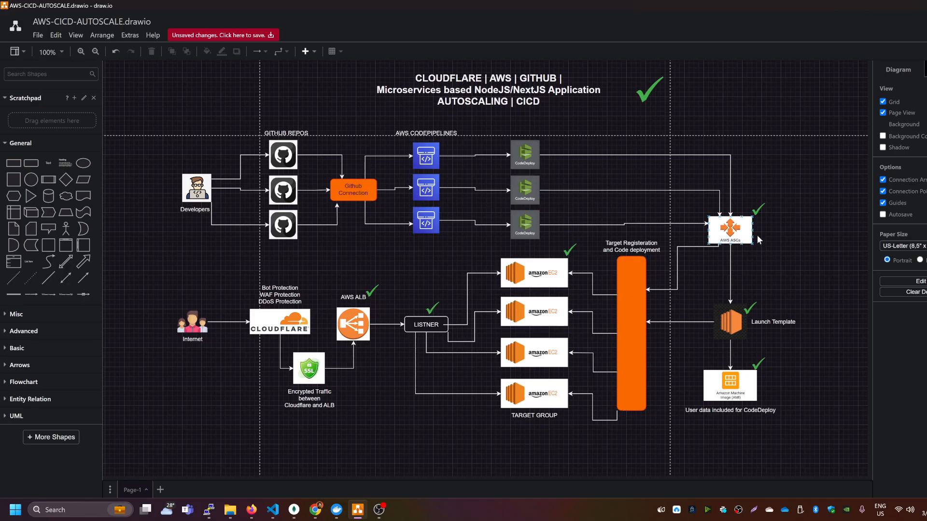
left_click(758, 209)
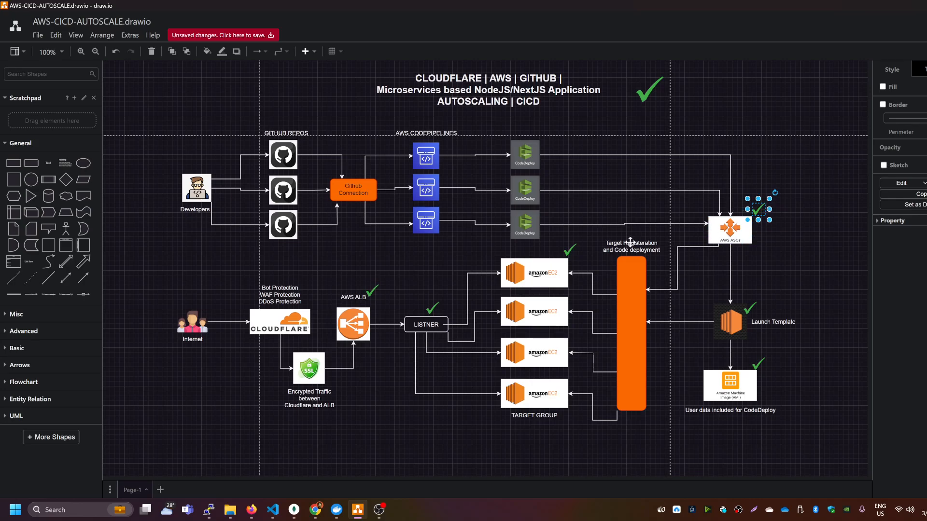
left_click(428, 236)
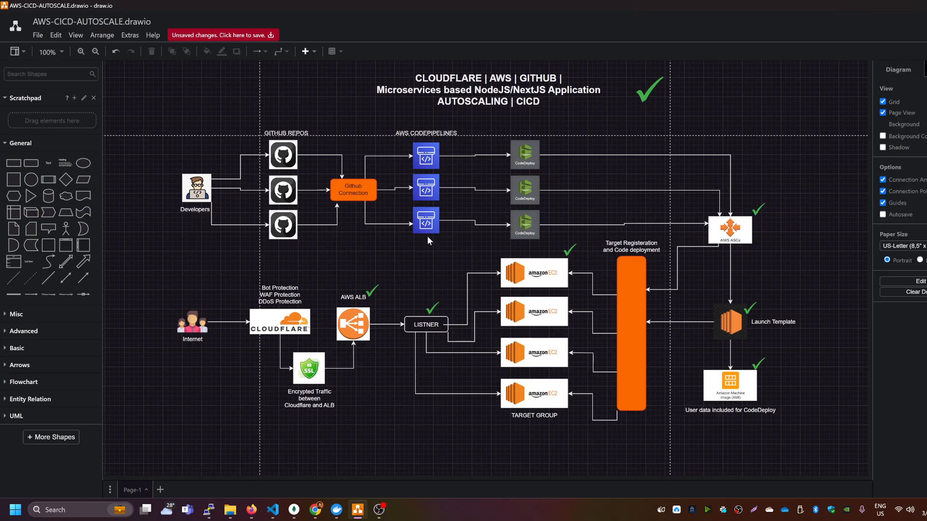
left_click_drag(760, 212, 538, 246)
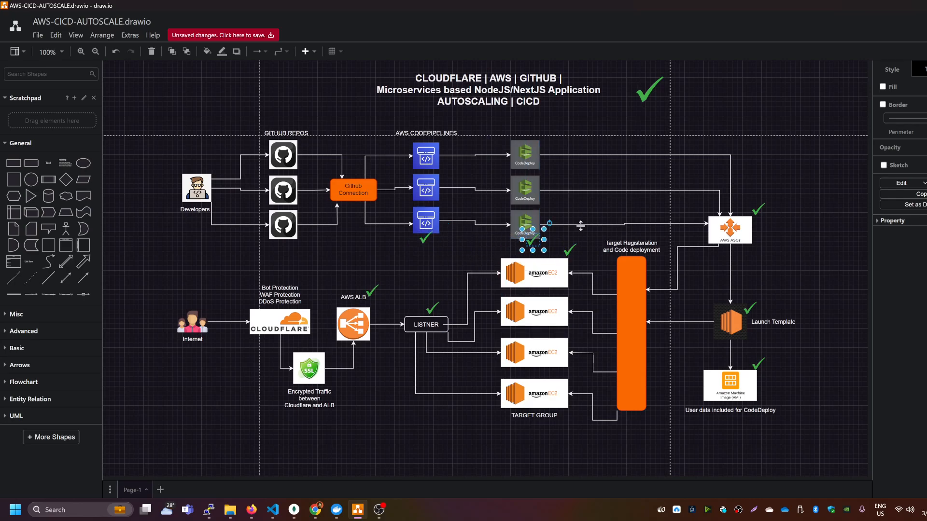
left_click(796, 249)
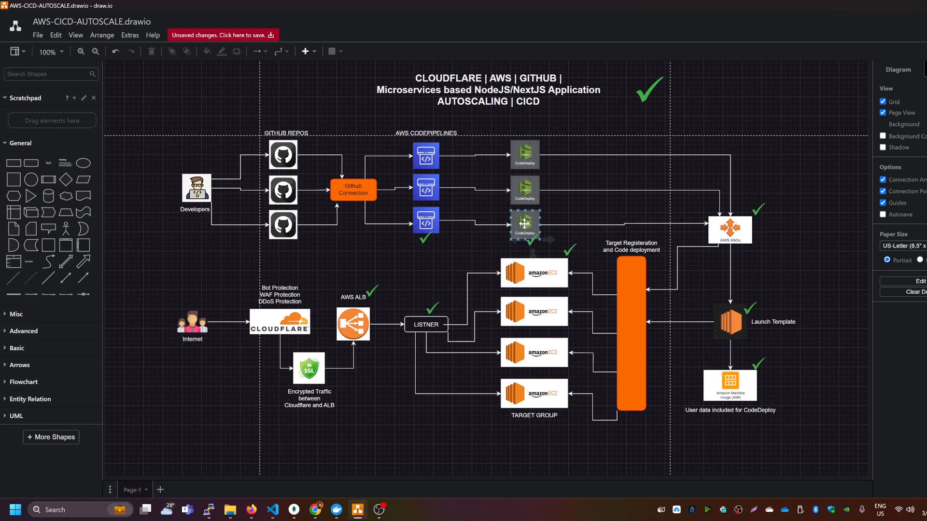